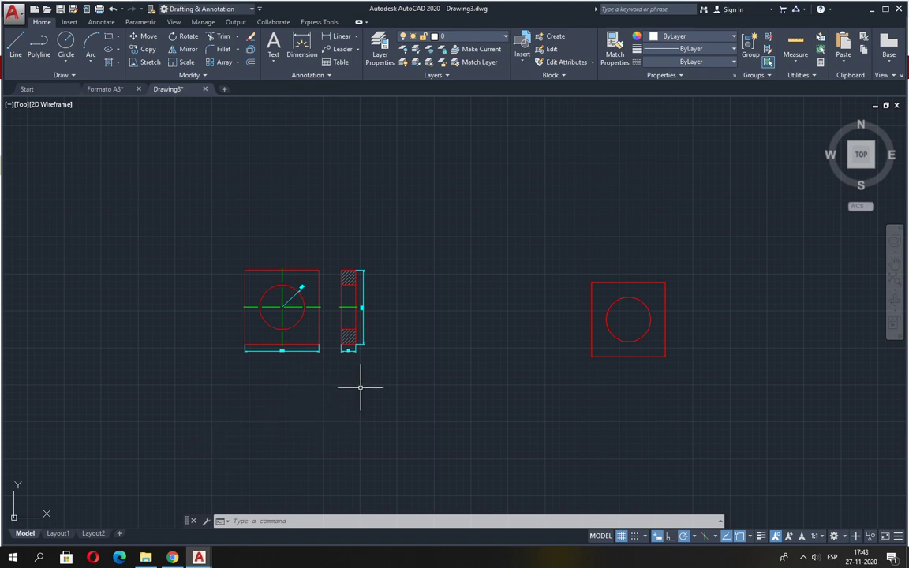
# Switch to the SW Isometric view and examine the perforated plate solid and the flat dimensioned views.
pyautogui.scroll(2, 316, 371)
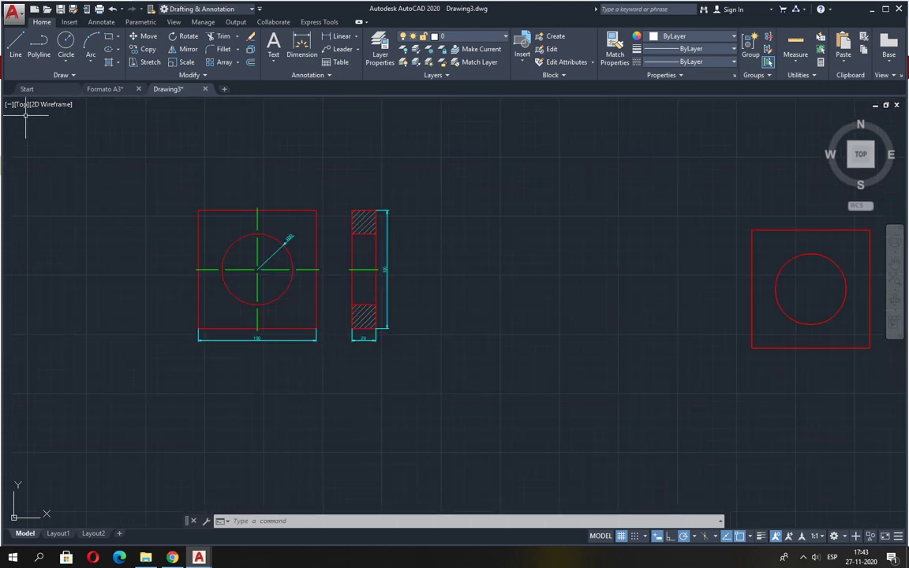
pyautogui.moveTo(489, 393); pyautogui.dragTo(395, 405, button='middle')
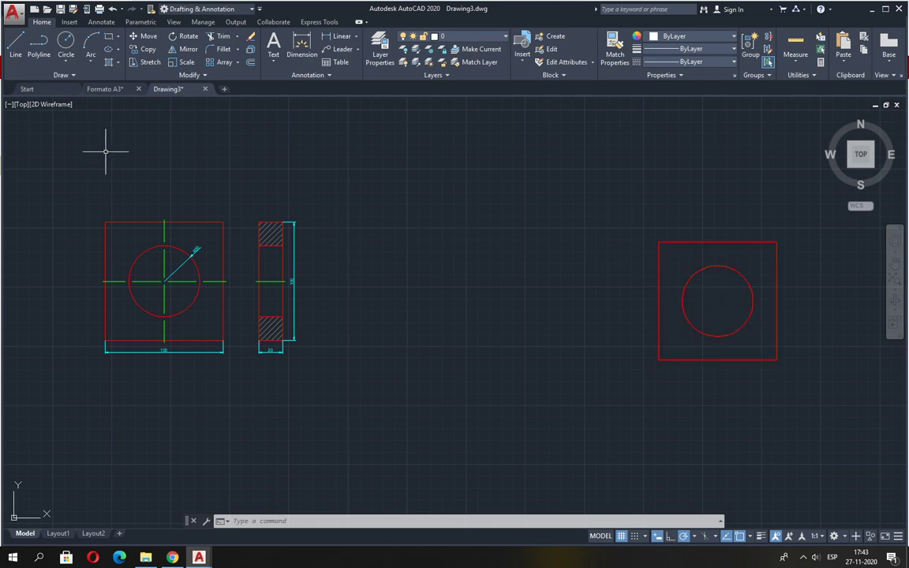
pyautogui.click(22, 105)
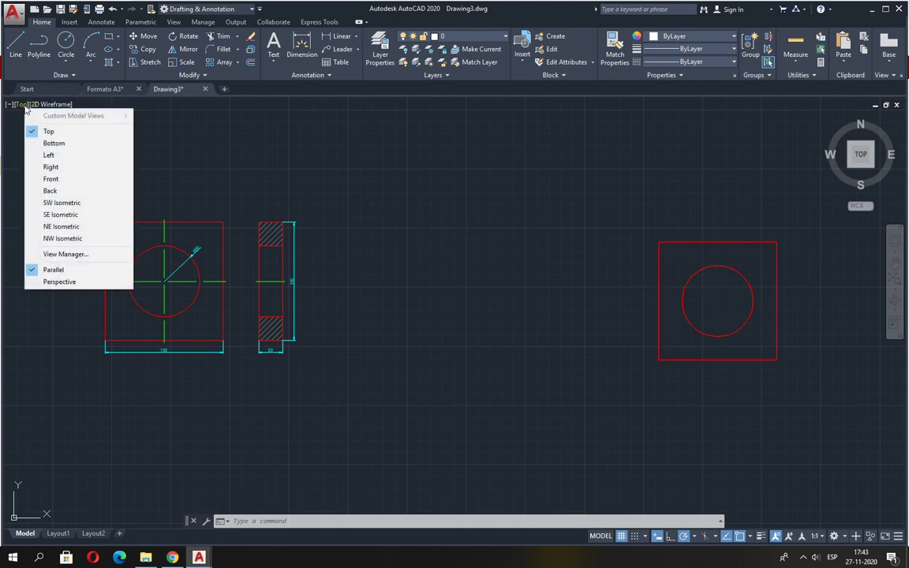
pyautogui.click(74, 204)
pyautogui.moveTo(574, 229); pyautogui.dragTo(455, 356, button='middle')
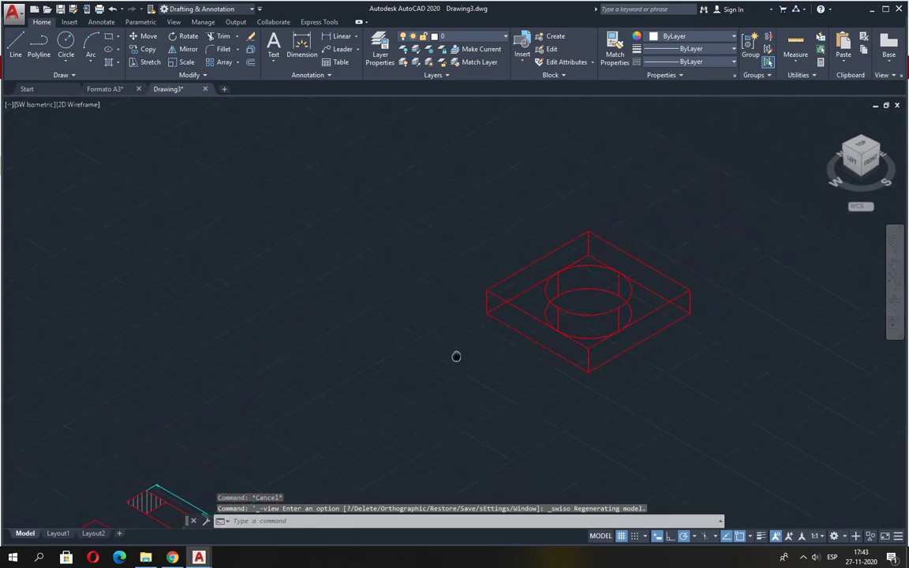
pyautogui.scroll(4, 635, 330)
pyautogui.scroll(-7, 647, 334)
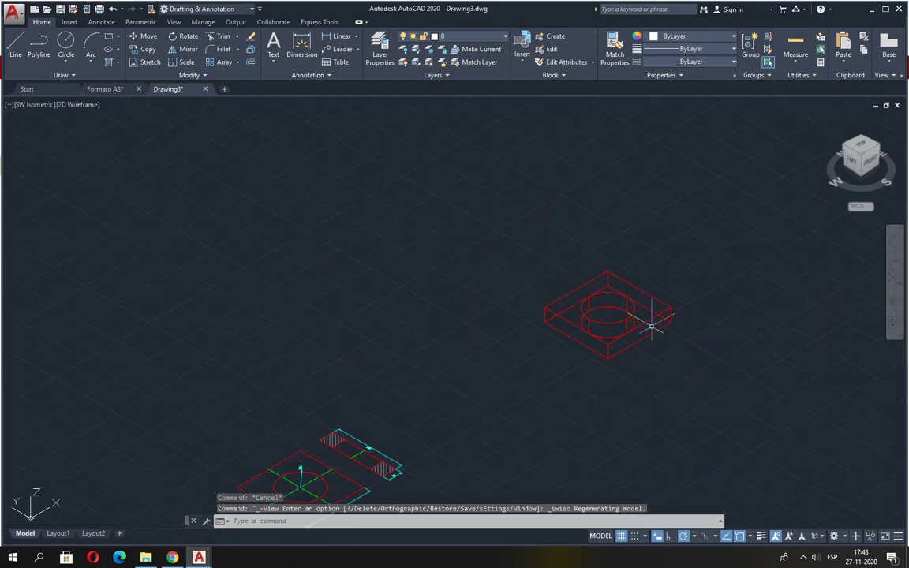
pyautogui.moveTo(494, 345); pyautogui.dragTo(513, 249, button='middle')
pyautogui.scroll(3, 363, 367)
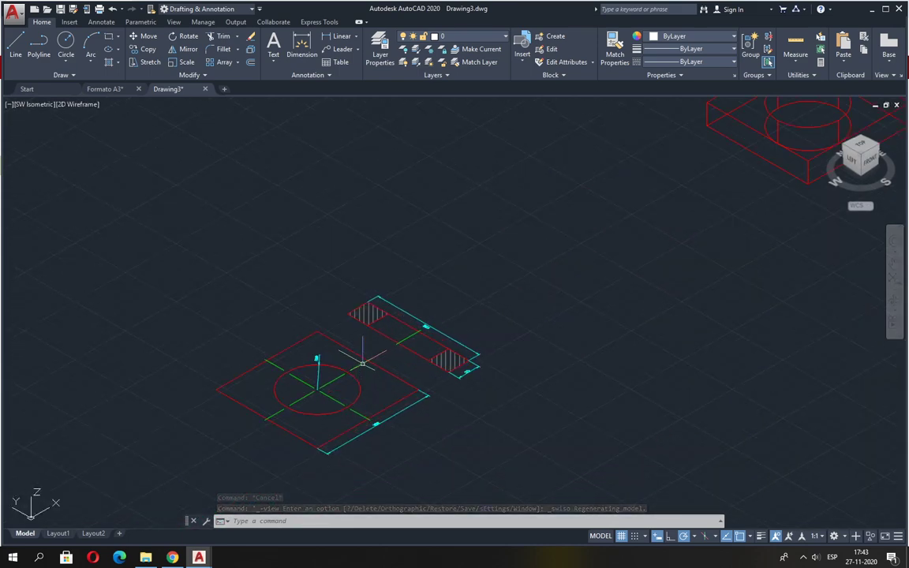
pyautogui.scroll(3, 362, 359)
pyautogui.moveTo(361, 355); pyautogui.dragTo(359, 271, button='middle')
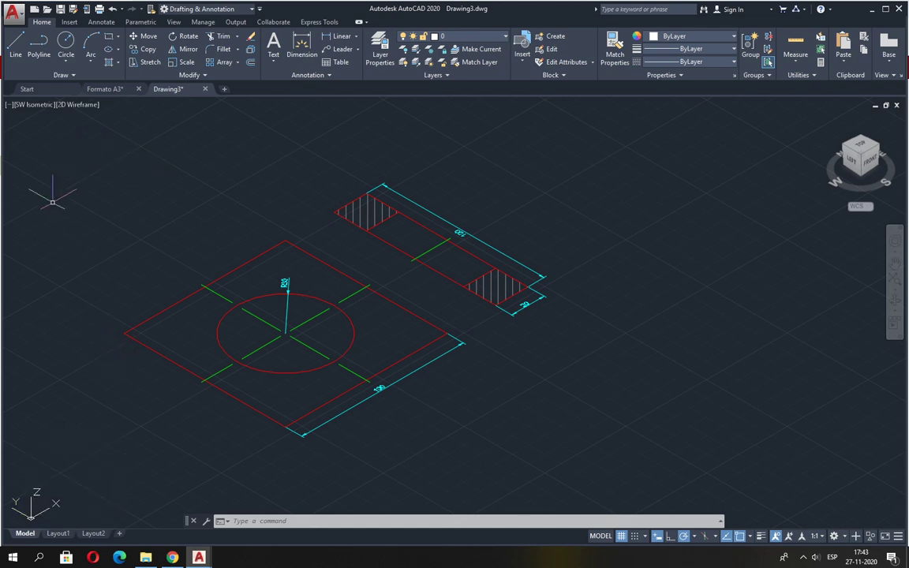
# Return the model to the Top view with the dimensioned views in sight.
pyautogui.click(32, 106)
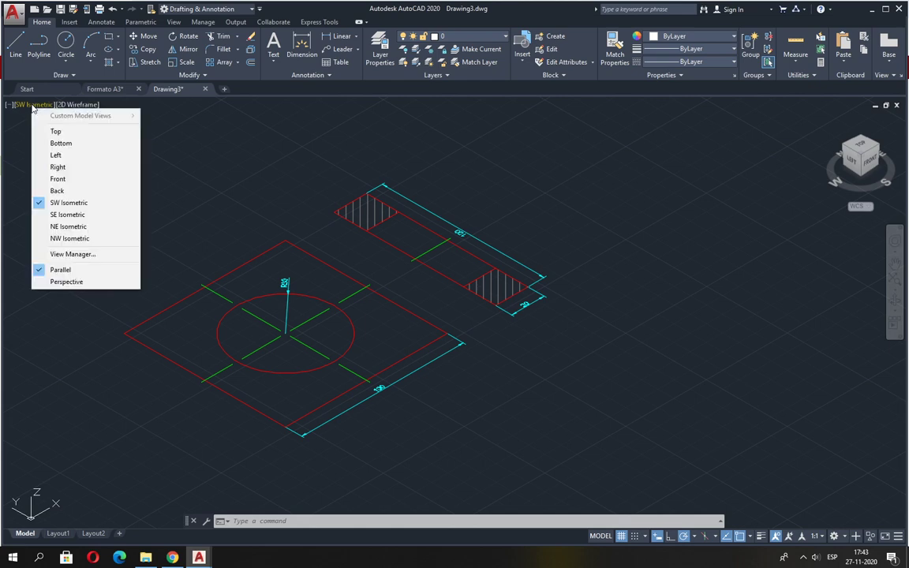
pyautogui.click(49, 131)
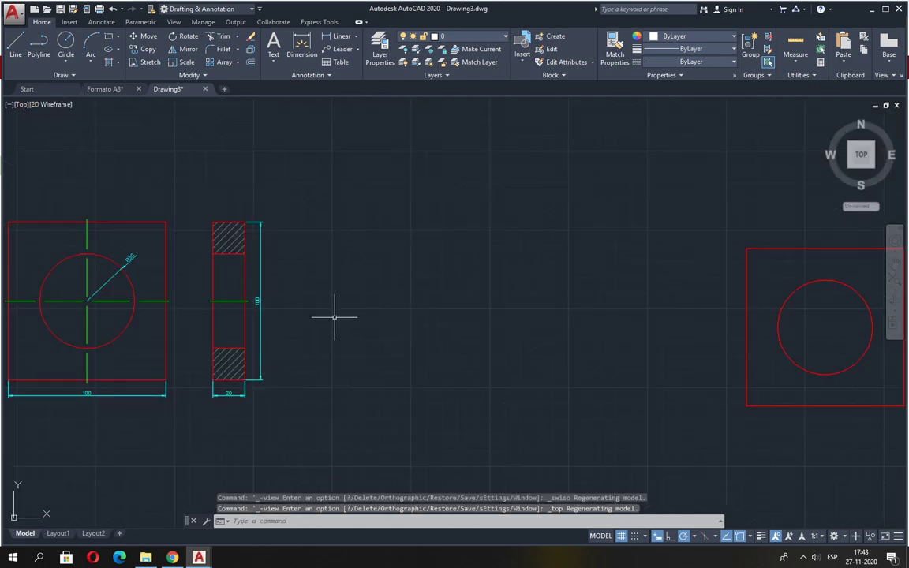
pyautogui.moveTo(340, 319); pyautogui.dragTo(354, 321, button='middle')
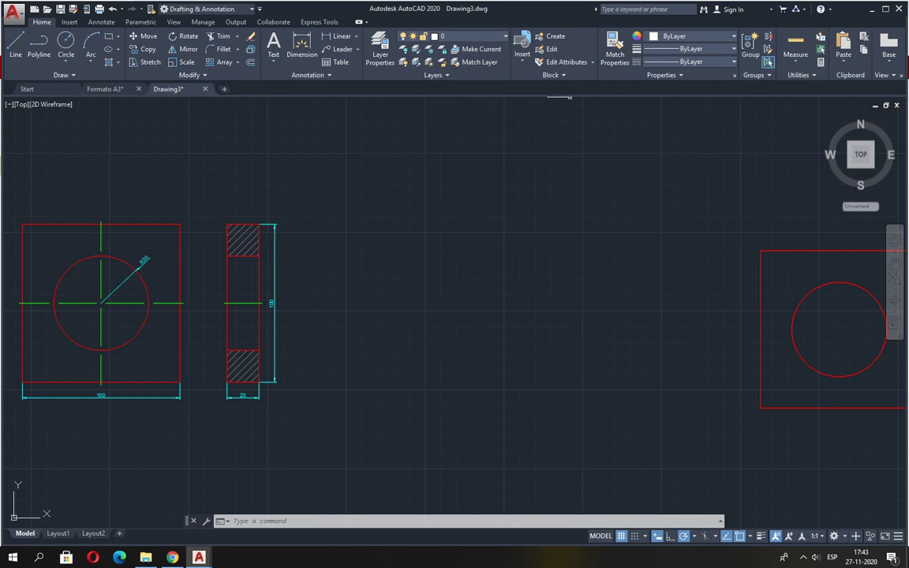
# Review the drawing's layers with their colours, linetypes and lineweights in the Layer Properties Manager, then close it.
pyautogui.click(615, 49)
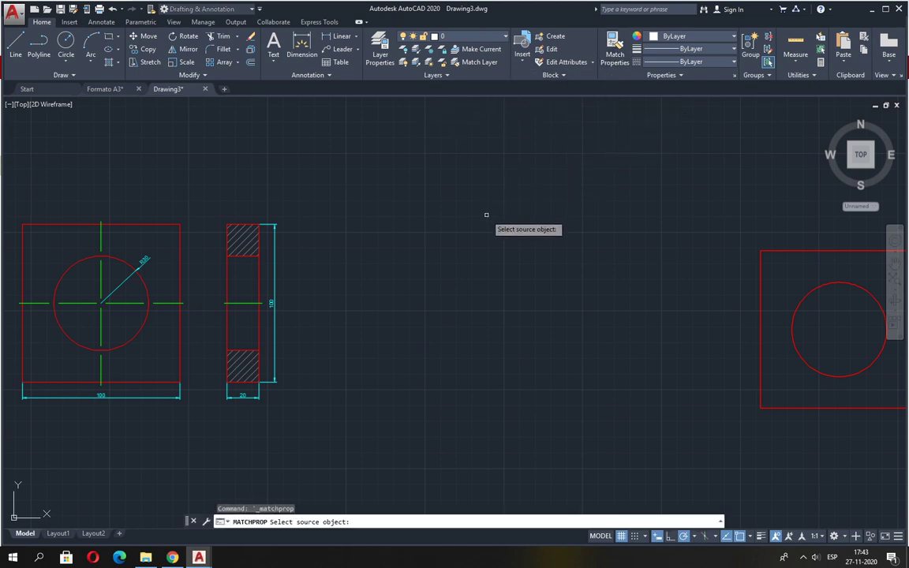
pyautogui.press('Escape')
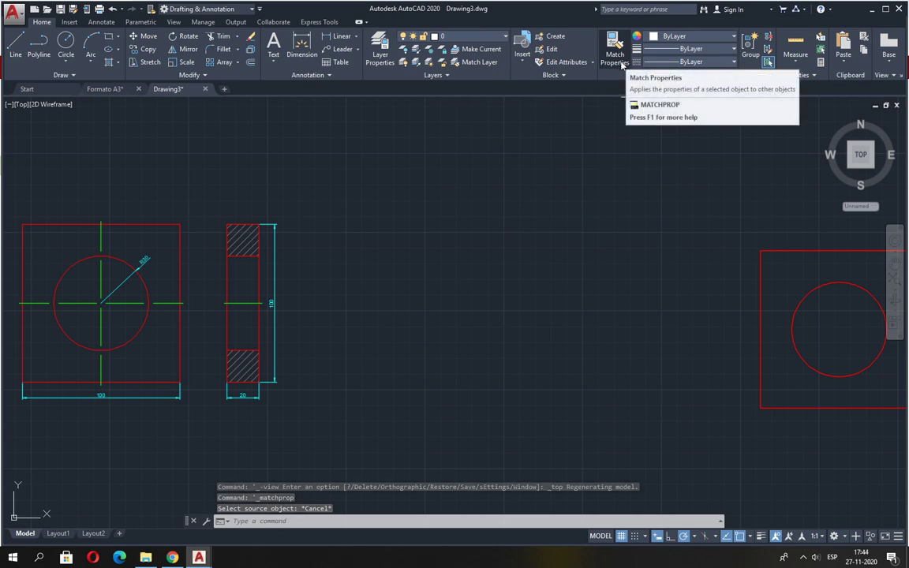
pyautogui.click(429, 38)
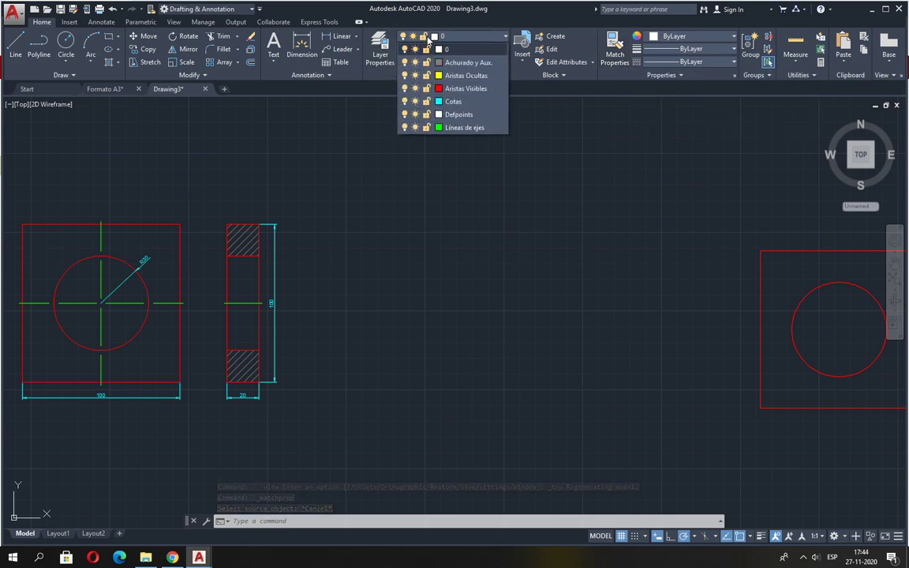
pyautogui.click(387, 63)
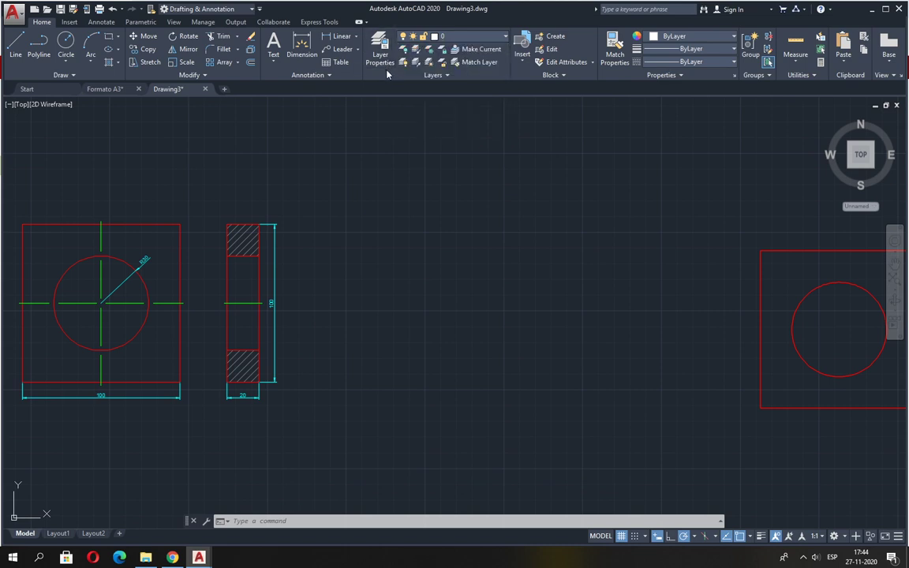
pyautogui.click(380, 57)
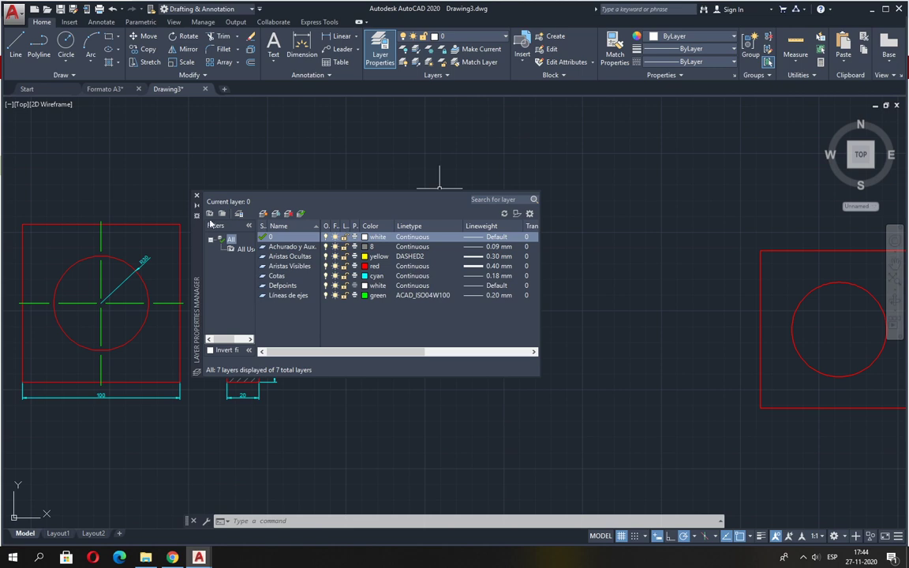
pyautogui.click(196, 195)
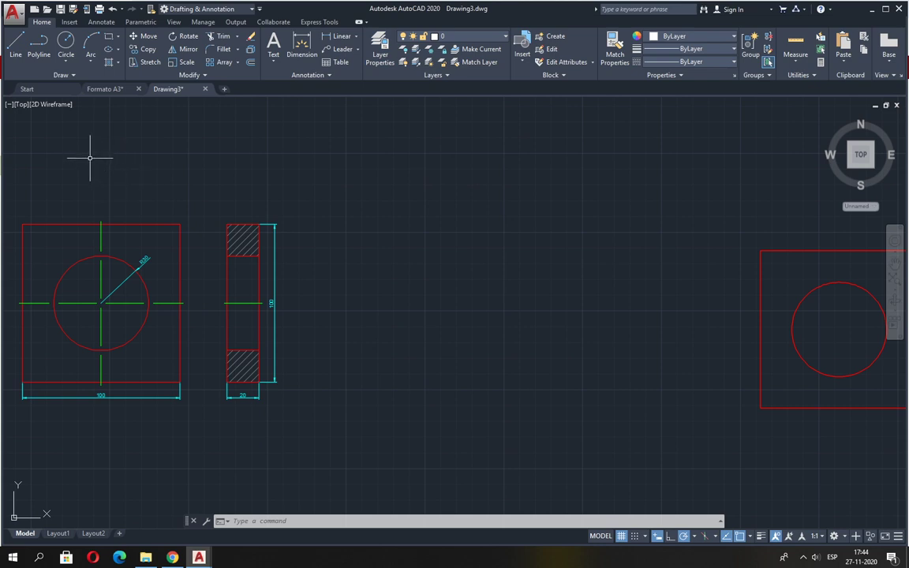
pyautogui.click(52, 106)
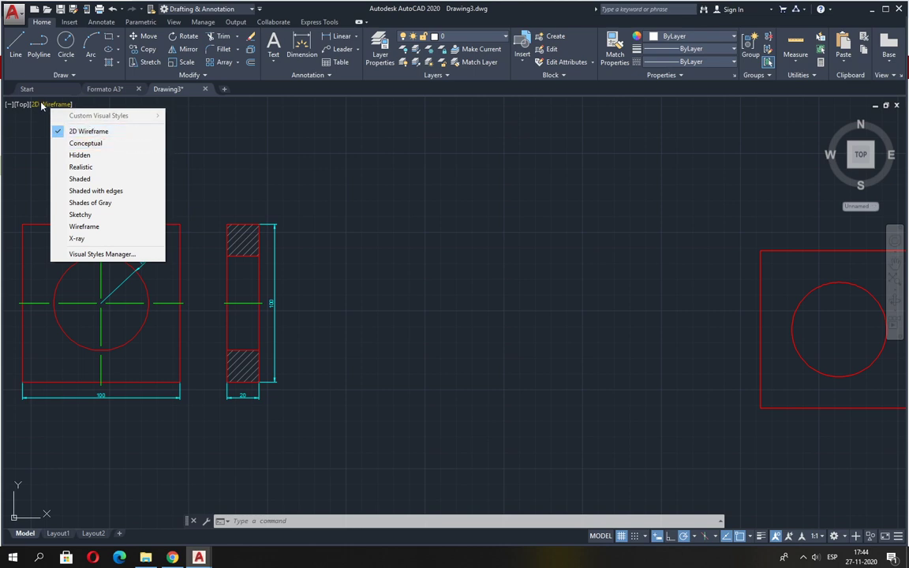
pyautogui.click(35, 131)
pyautogui.press('Escape')
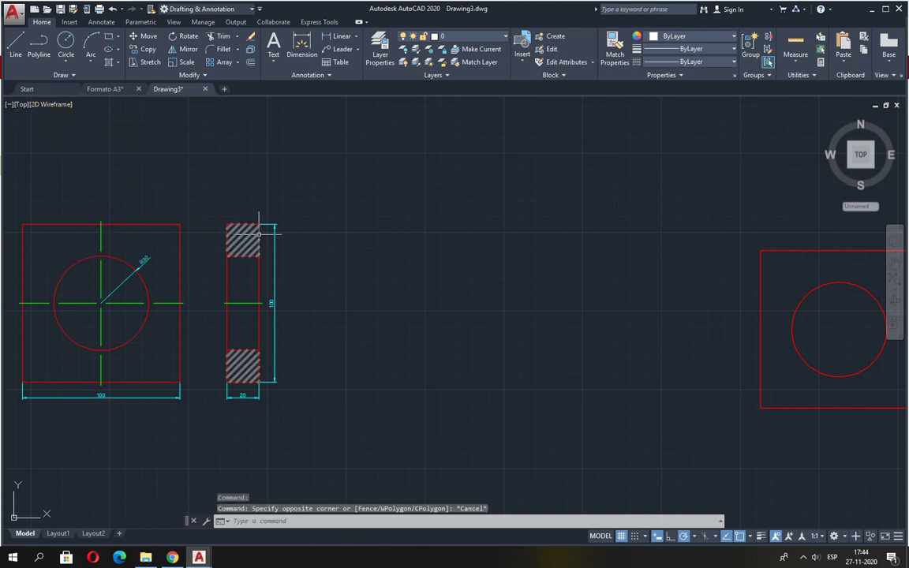
# Set the global linetype scale factor to 0.4 with LTSCALE and check the centre lines.
pyautogui.moveTo(272, 238); pyautogui.dragTo(321, 227, button='middle')
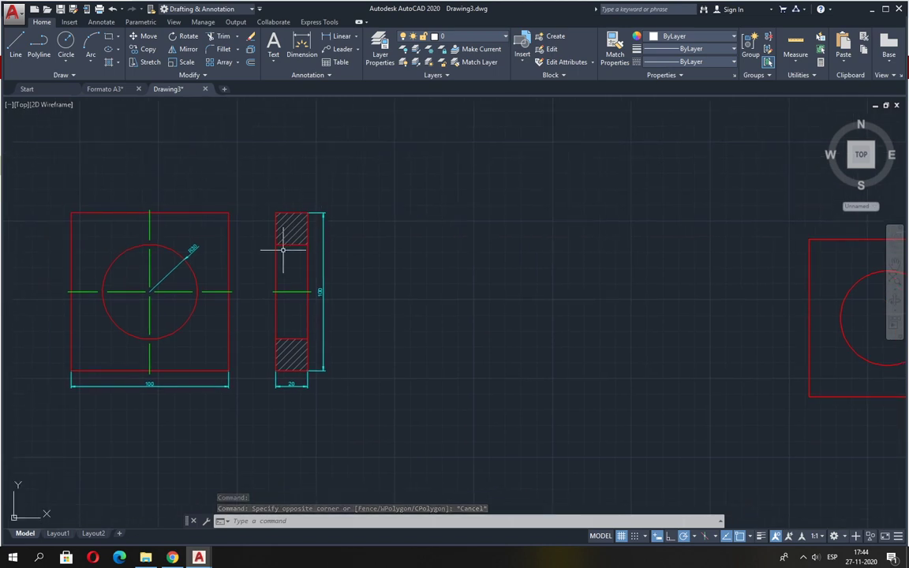
pyautogui.write('l')
pyautogui.press('Return')
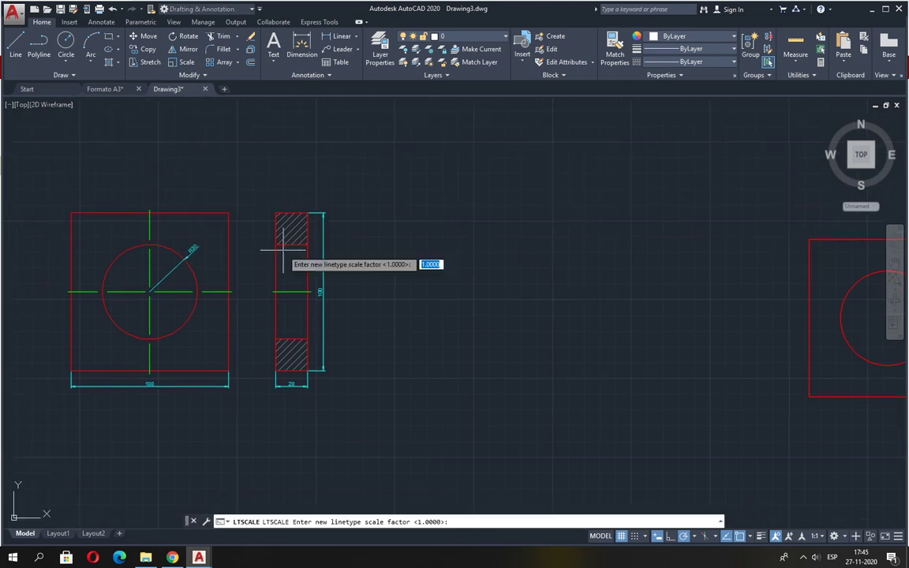
pyautogui.write('0.4')
pyautogui.press('Return')
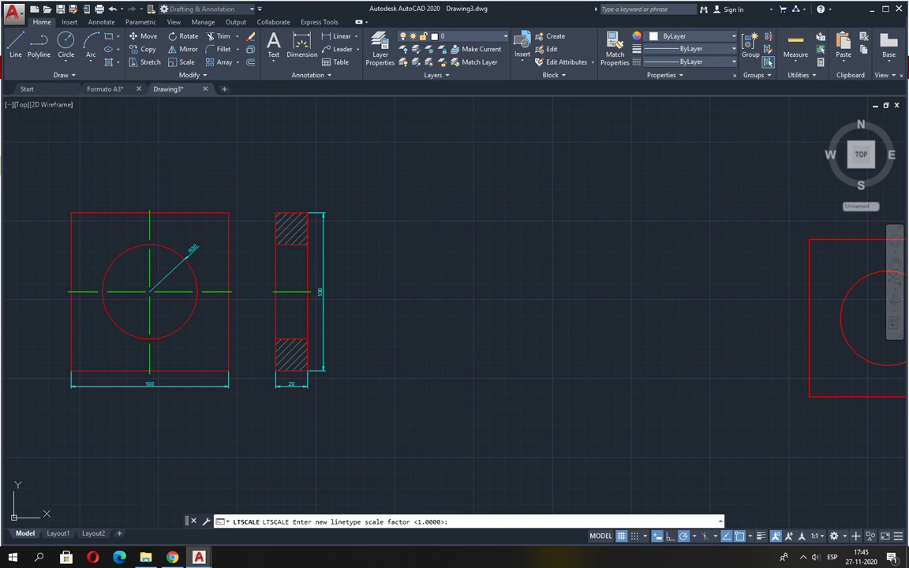
pyautogui.scroll(2, 239, 292)
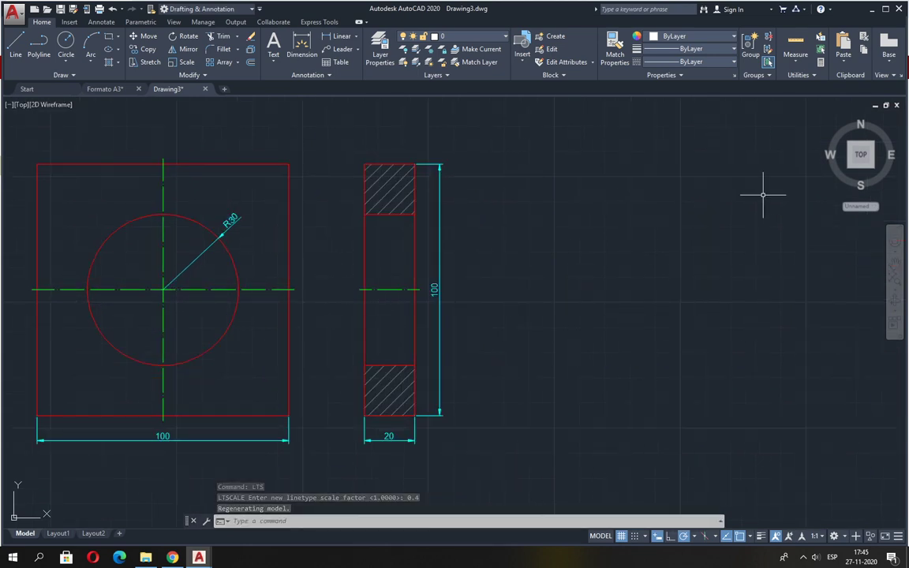
pyautogui.scroll(-2, 524, 299)
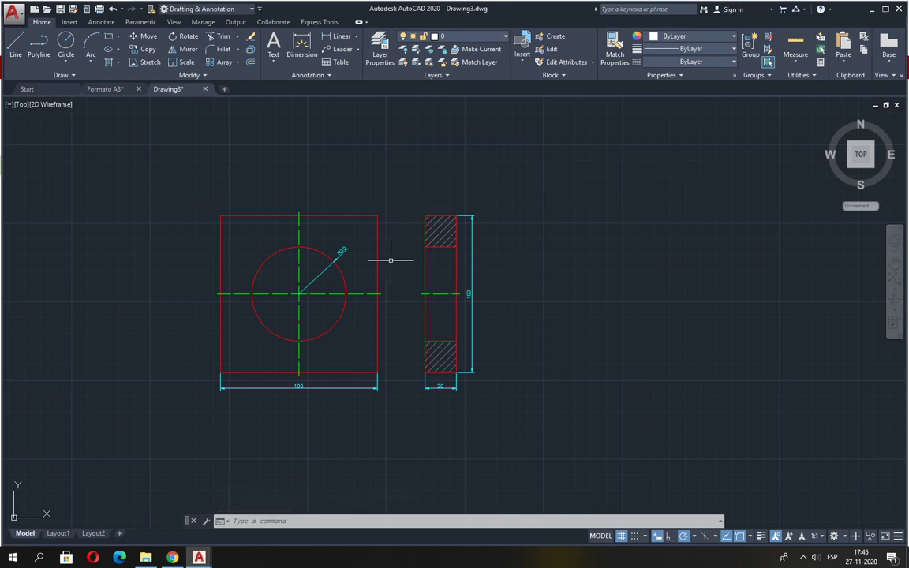
# Look at the A3 sheet with its title block in the Formato A3 drawing, then return to Drawing3.
pyautogui.scroll(-2, 497, 253)
pyautogui.moveTo(493, 256); pyautogui.dragTo(335, 246, button='middle')
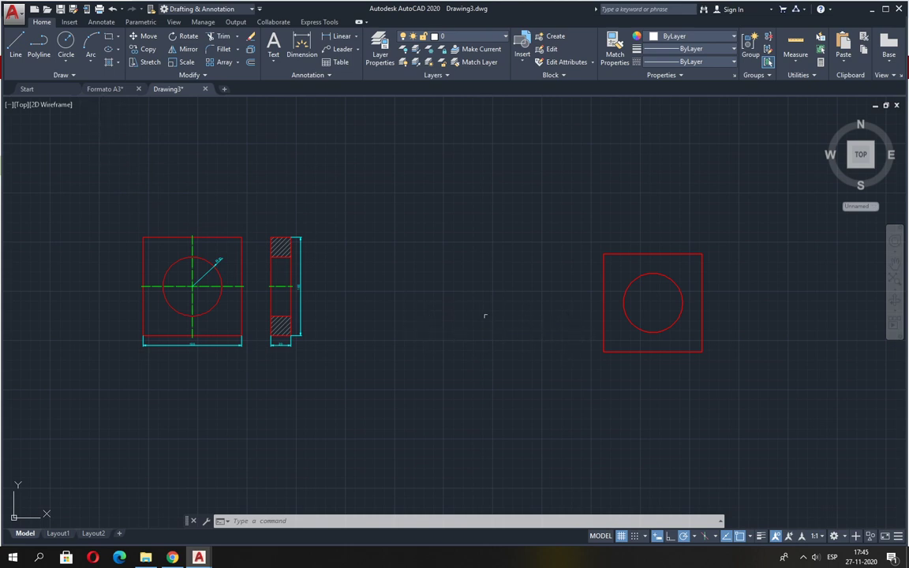
pyautogui.click(111, 89)
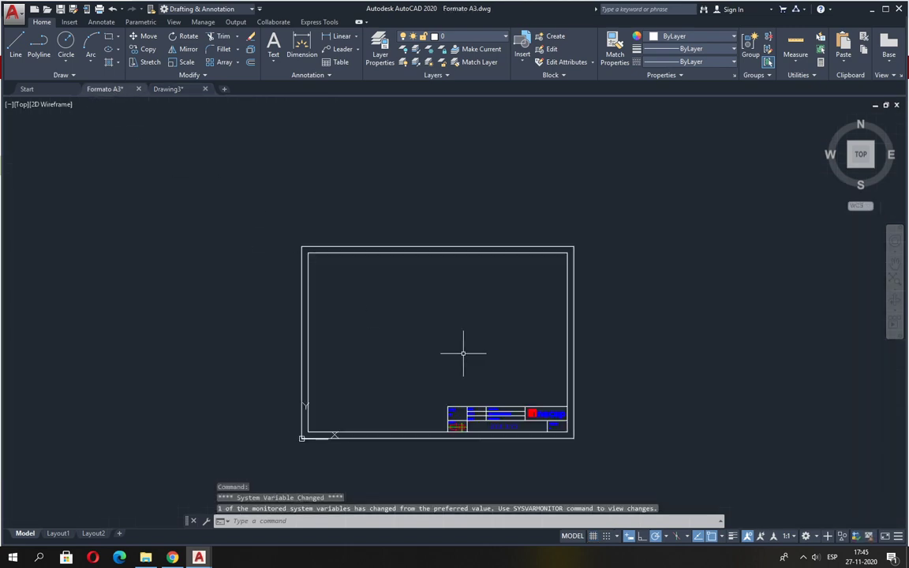
pyautogui.click(175, 90)
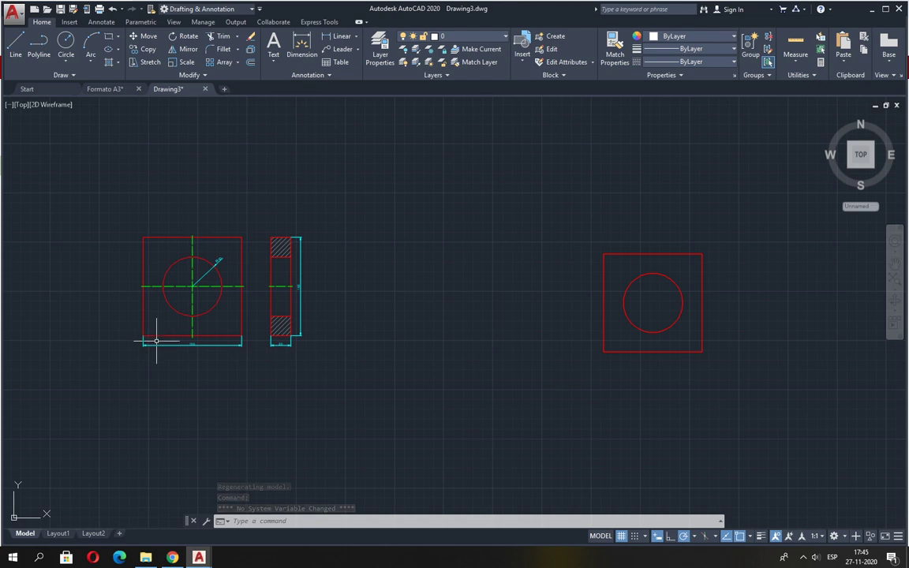
# Open Layout1 of Drawing3 and add a new layout to the drawing.
pyautogui.click(59, 533)
pyautogui.moveTo(94, 536)
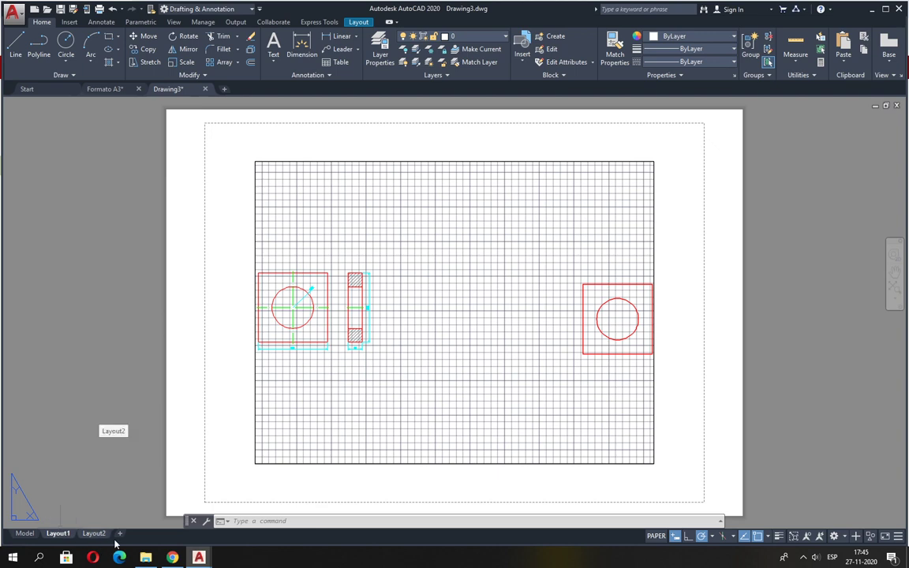
pyautogui.click(120, 534)
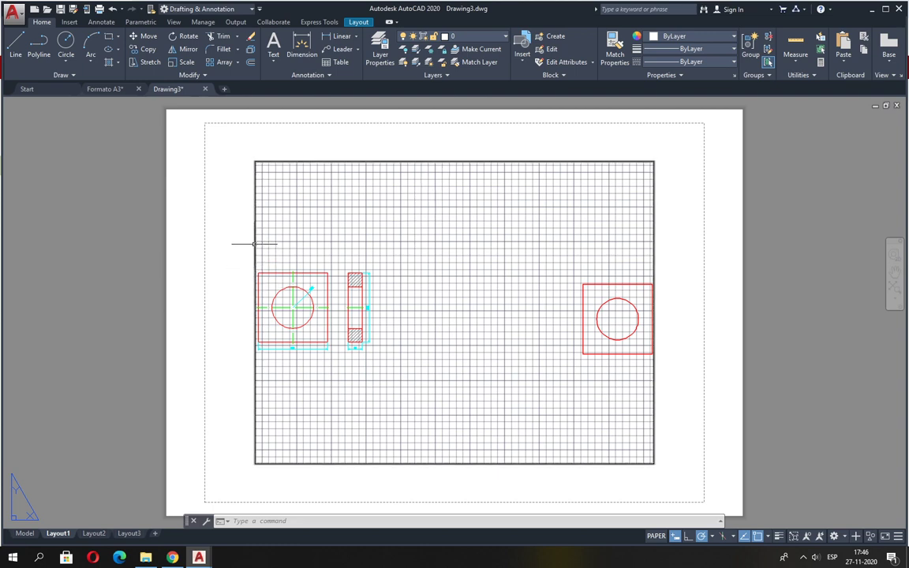
pyautogui.moveTo(253, 244)
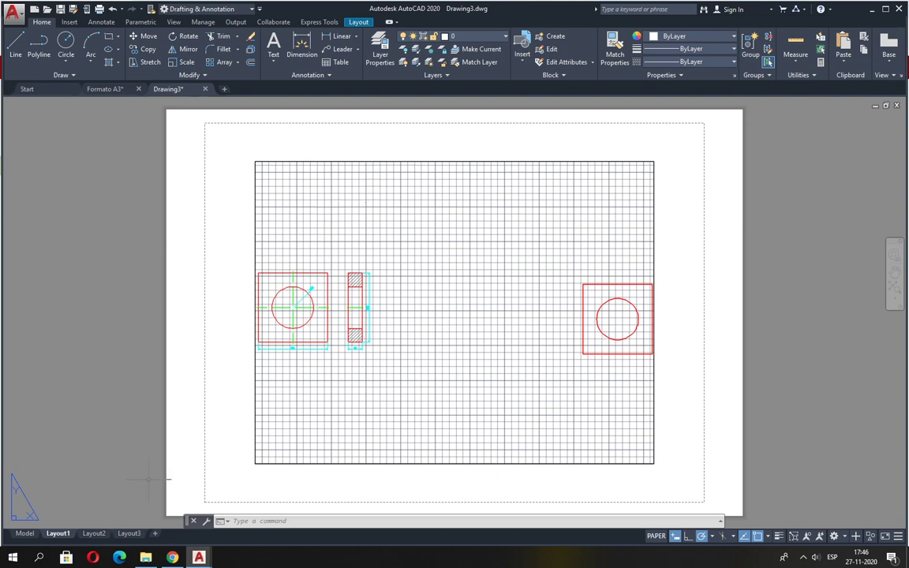
# Draw a large trial circle in model space between the section view and the plate solid, and view it in Layout1.
pyautogui.click(24, 534)
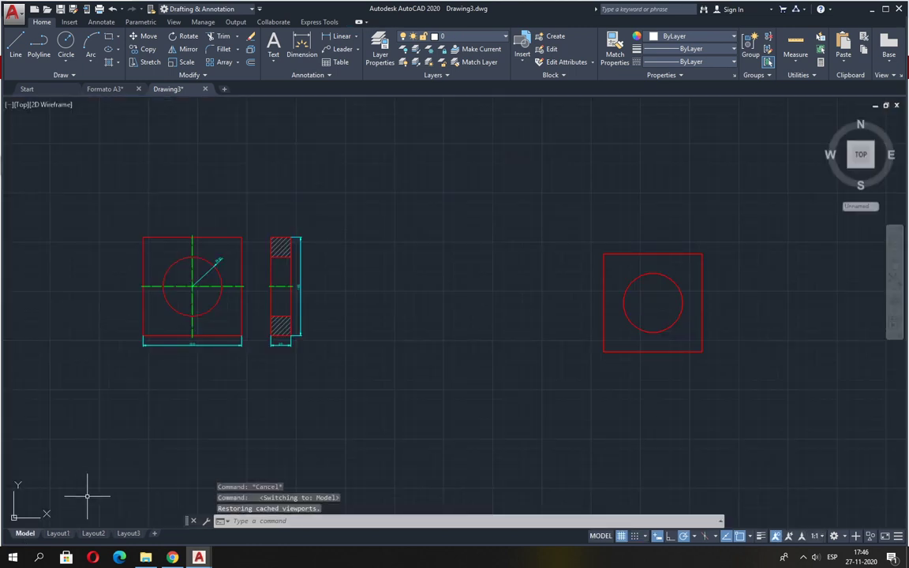
pyautogui.write('c')
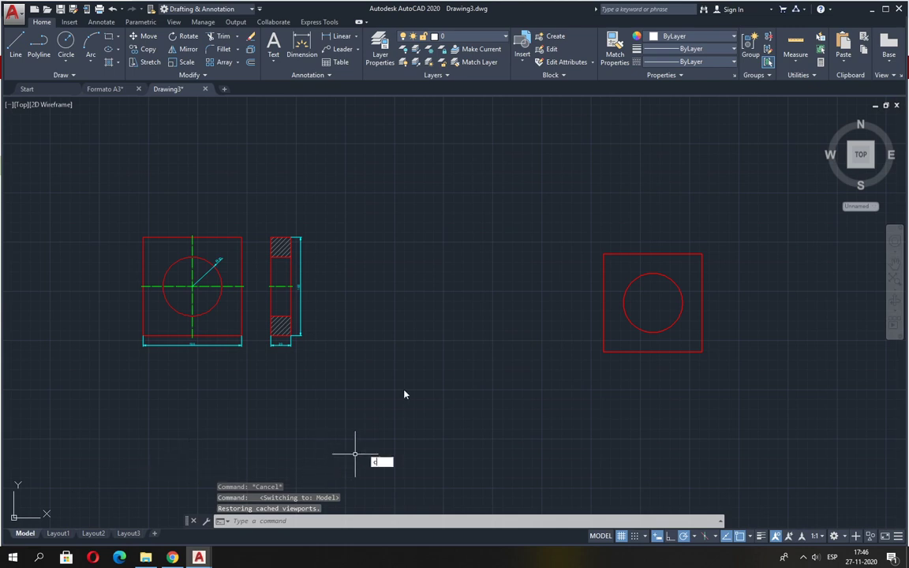
pyautogui.press('Return')
pyautogui.click(430, 306)
pyautogui.click(442, 398)
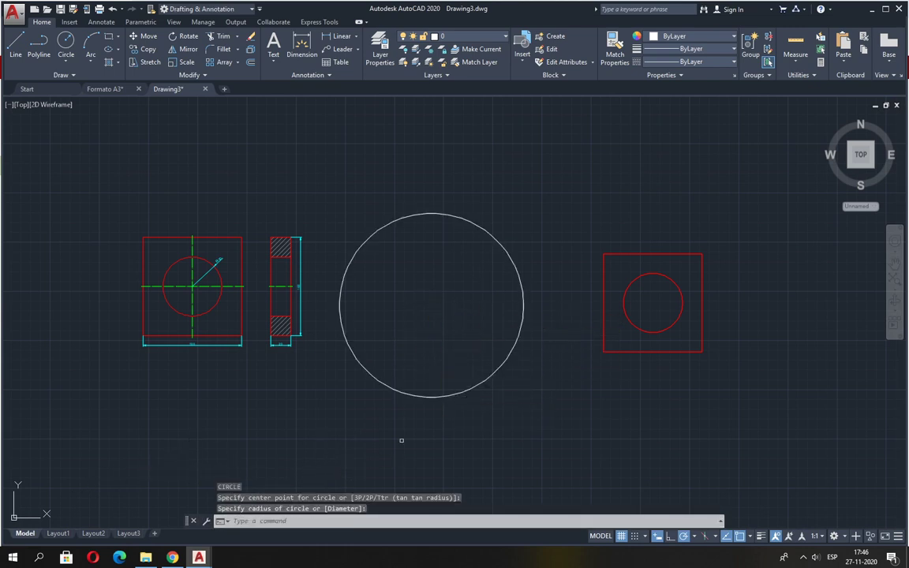
pyautogui.click(58, 534)
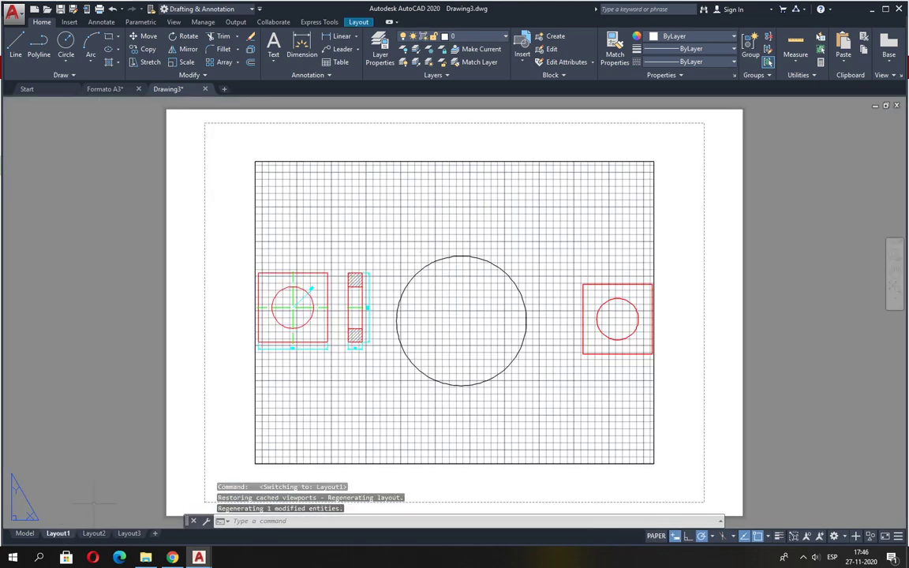
# Return to model space and erase the large trial circle.
pyautogui.click(25, 533)
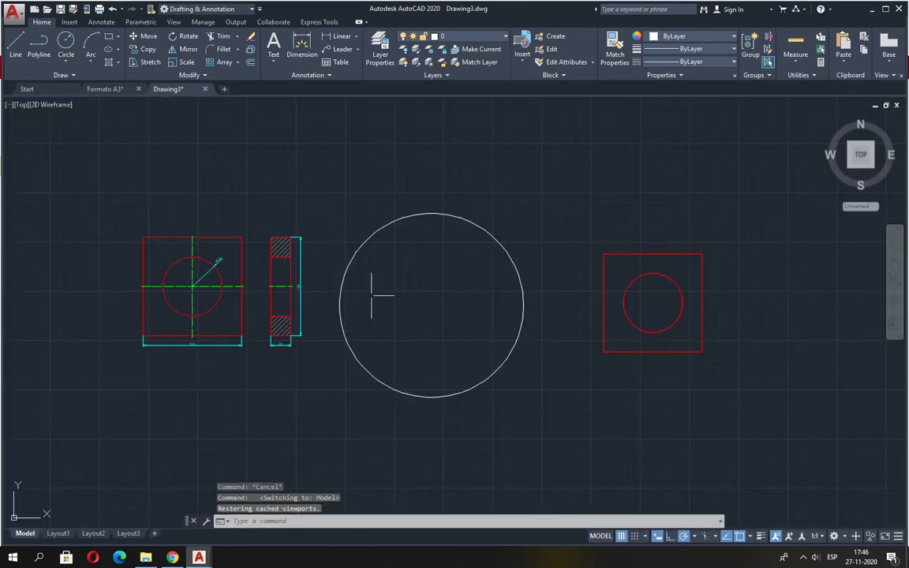
pyautogui.write('e')
pyautogui.press('Return')
pyautogui.click(386, 256)
pyautogui.click(363, 210)
pyautogui.press('Return')
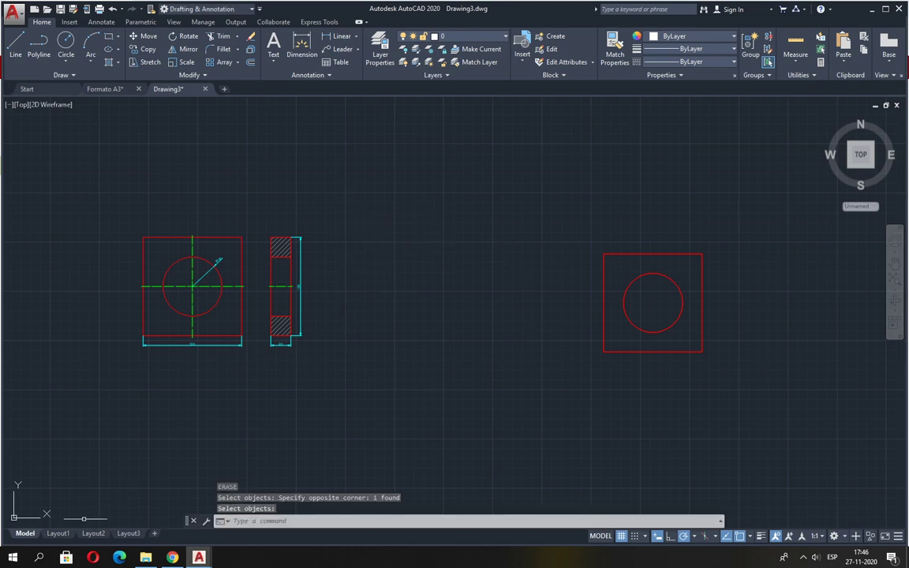
# Open Layout1 and shrink its viewport from the lower-right corner to a roughly square frame in the sheet's upper-left area.
pyautogui.click(59, 534)
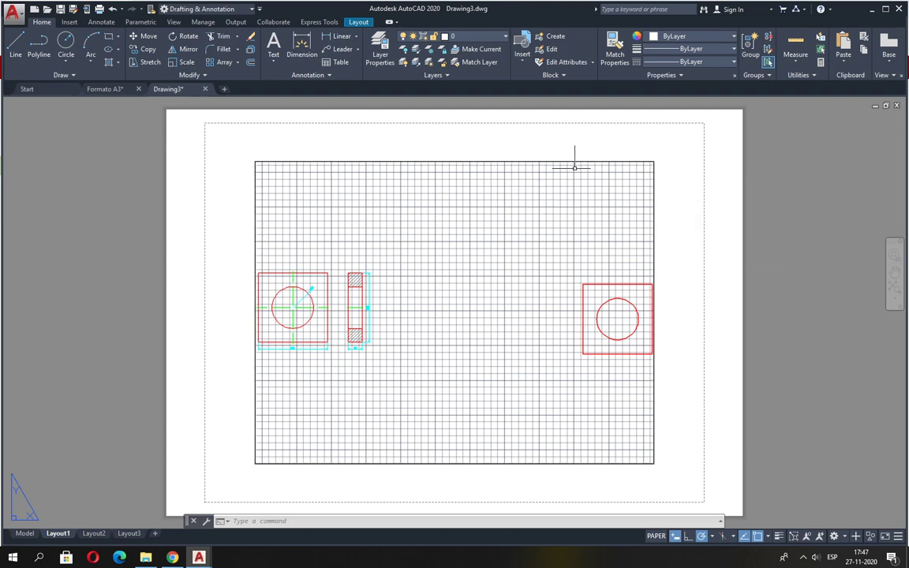
pyautogui.click(655, 451)
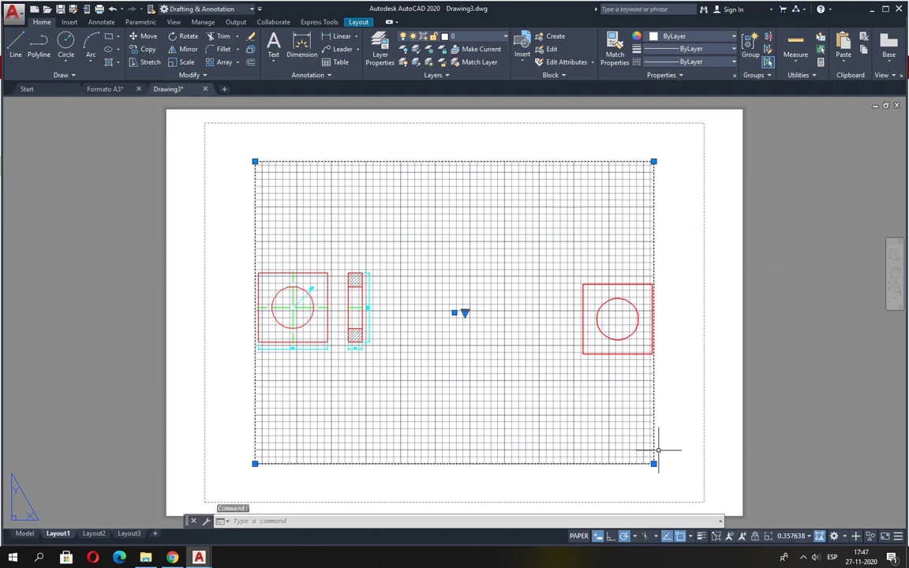
pyautogui.click(653, 464)
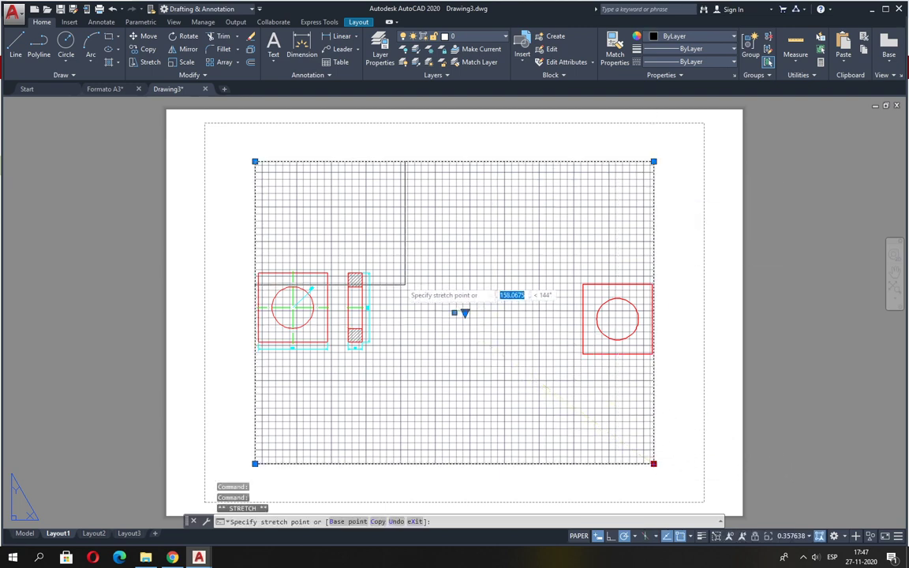
pyautogui.click(397, 279)
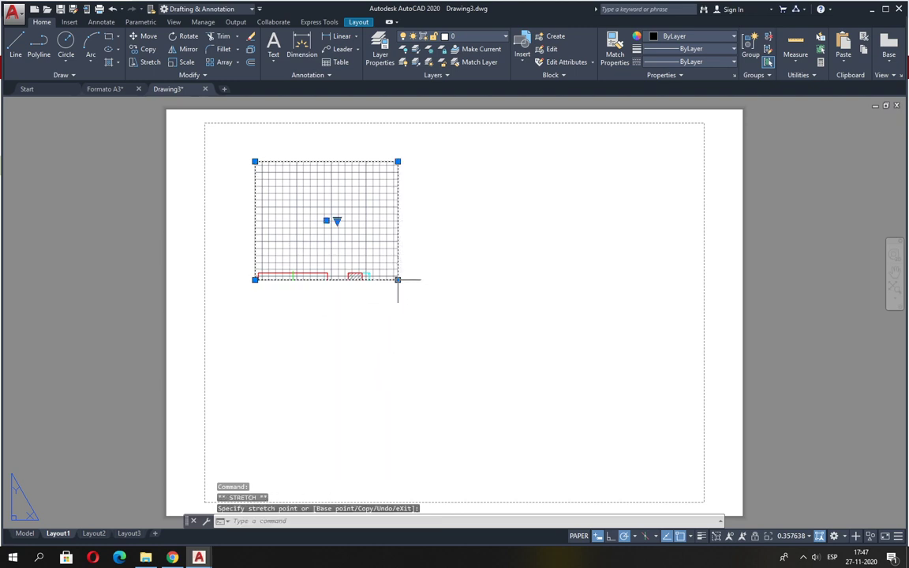
pyautogui.click(398, 279)
pyautogui.click(405, 313)
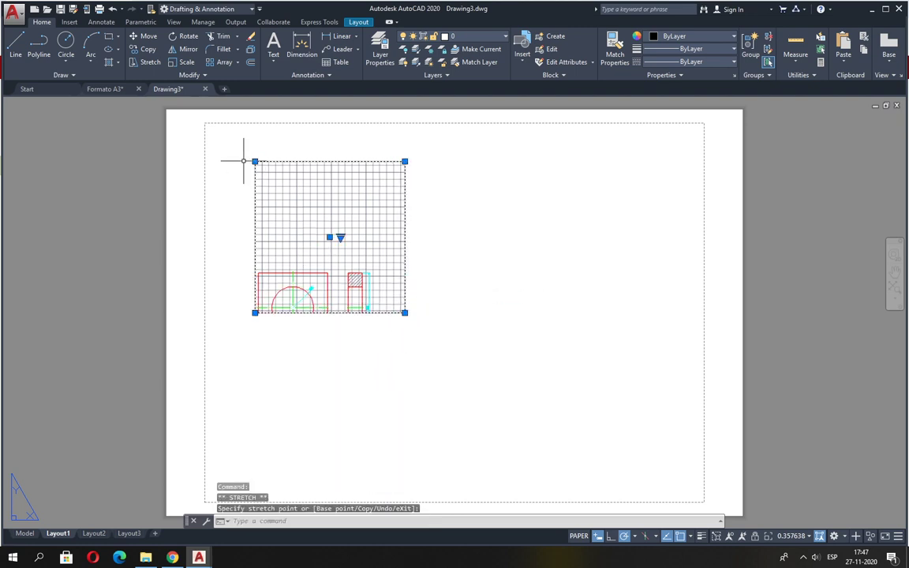
pyautogui.press('Escape')
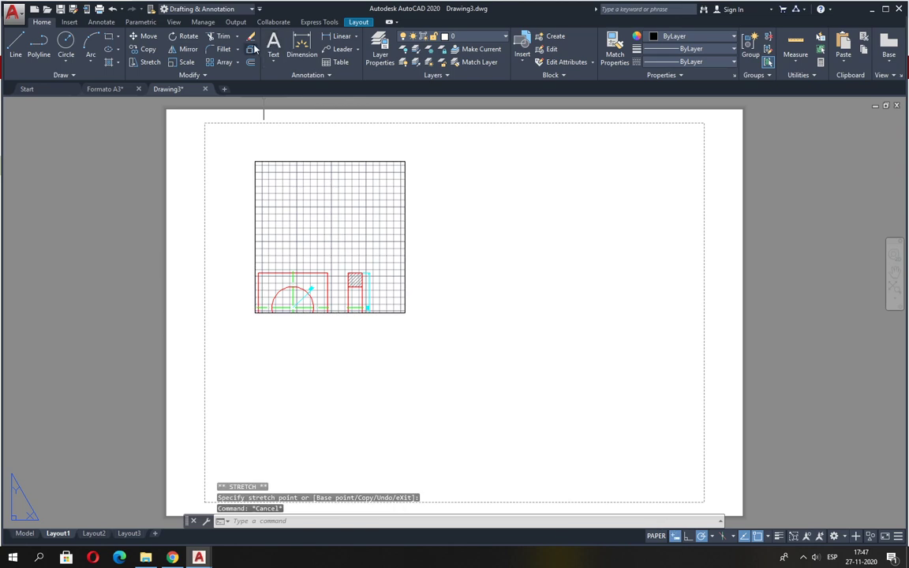
# Copy the viewport about 111 units to the right on the Layout1 sheet.
pyautogui.click(144, 49)
pyautogui.click(324, 199)
pyautogui.press('Return')
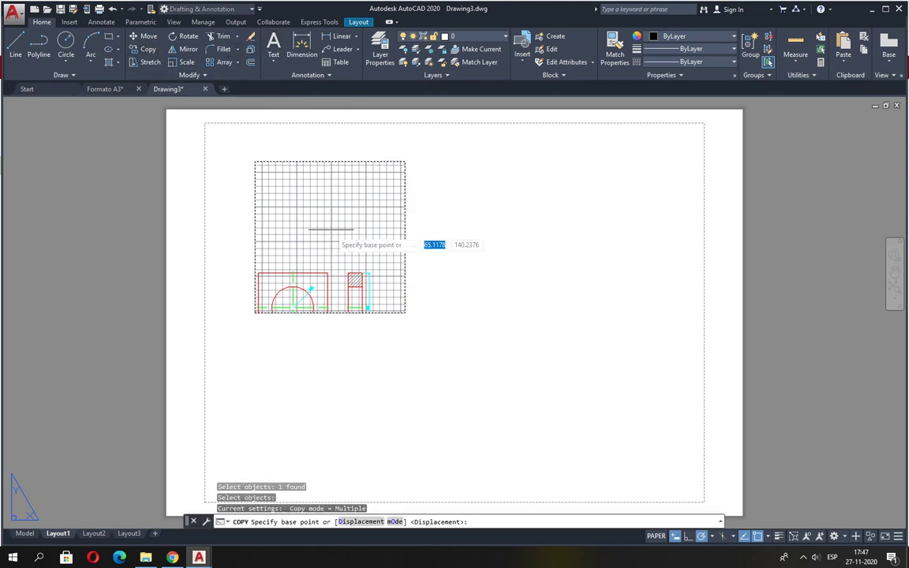
pyautogui.click(272, 345)
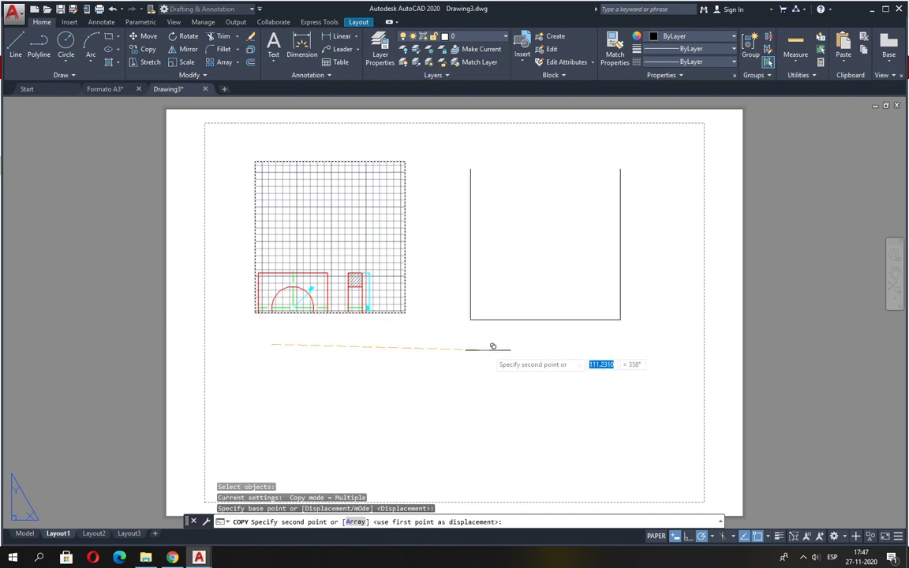
pyautogui.click(489, 345)
pyautogui.press('Escape')
pyautogui.press('Escape')
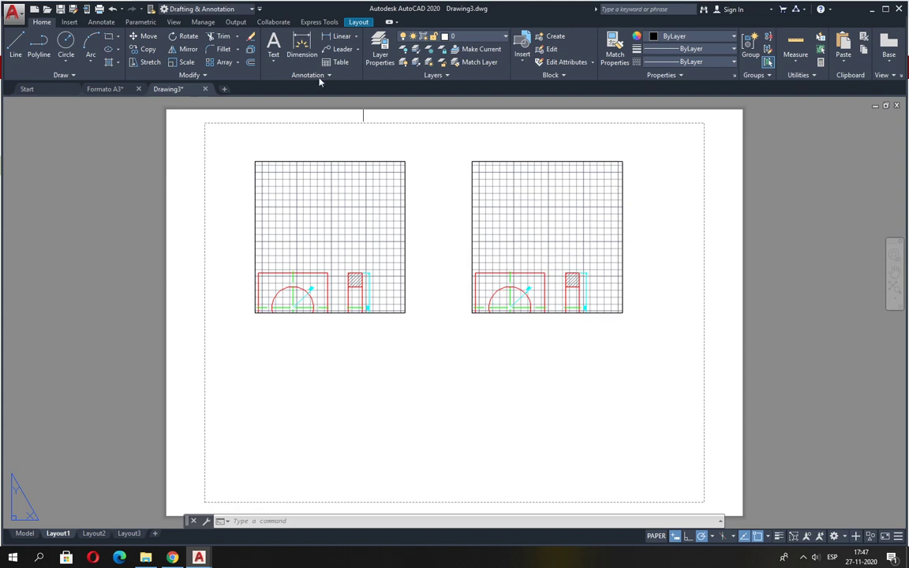
# Erase the copied viewport from the Layout1 sheet.
pyautogui.click(251, 36)
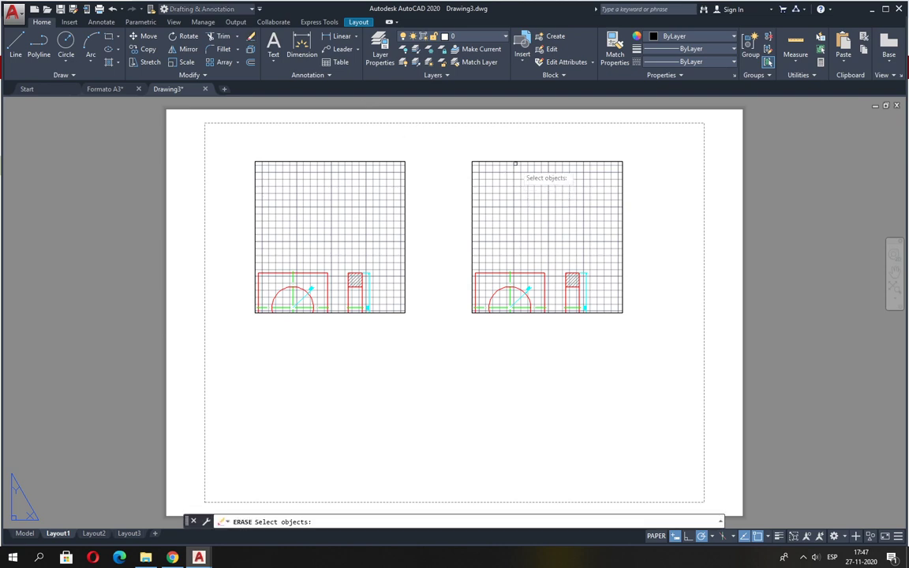
pyautogui.click(514, 162)
pyautogui.press('Return')
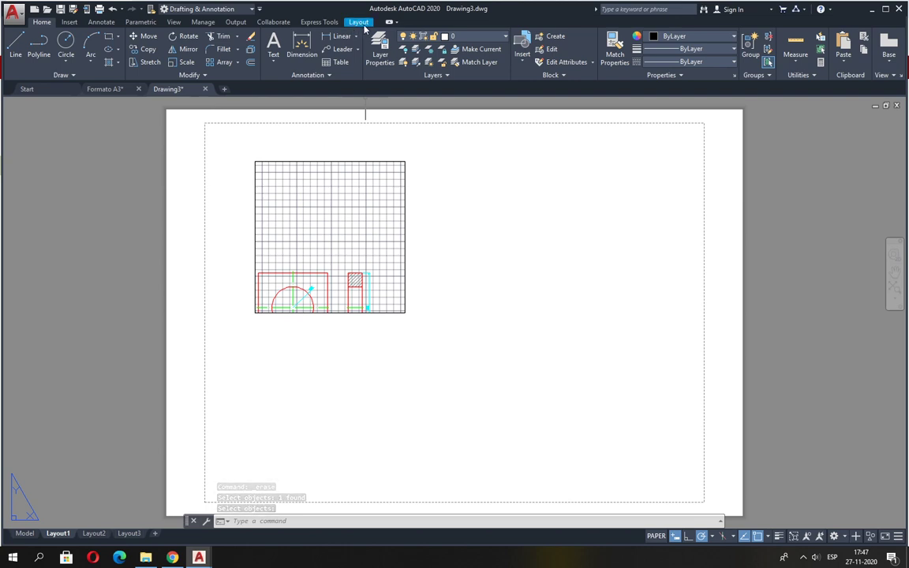
# Create a new rectangular viewport on the Layout1 sheet, to the right of the existing one.
pyautogui.click(25, 533)
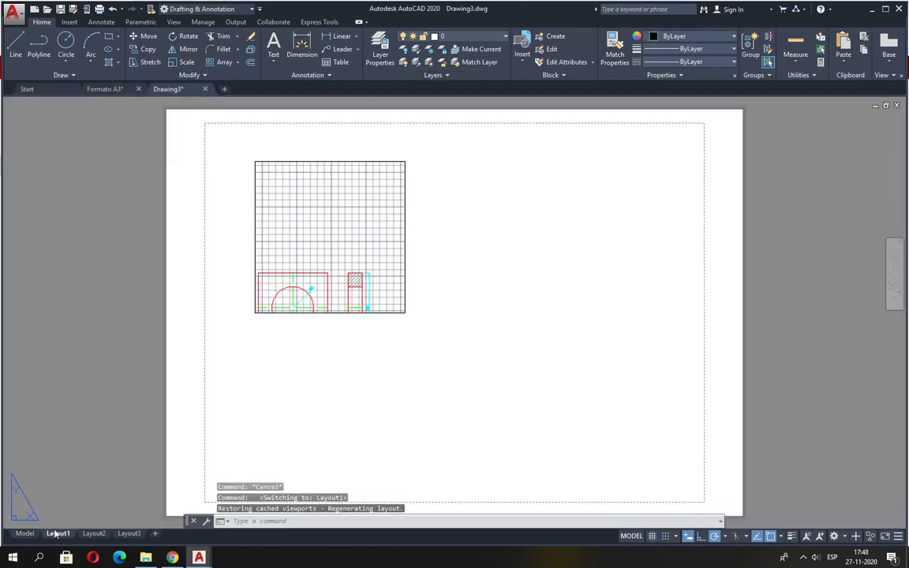
pyautogui.click(56, 533)
pyautogui.click(361, 23)
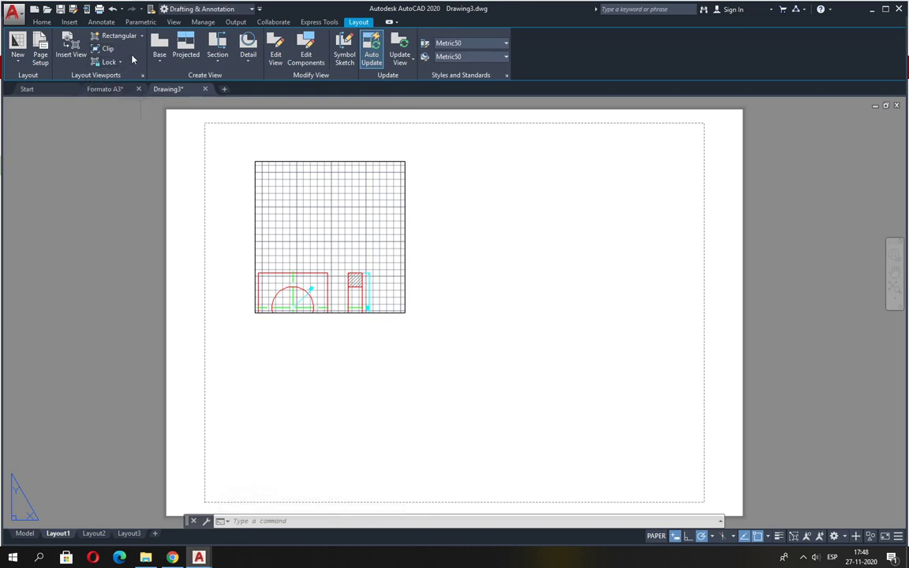
pyautogui.click(142, 37)
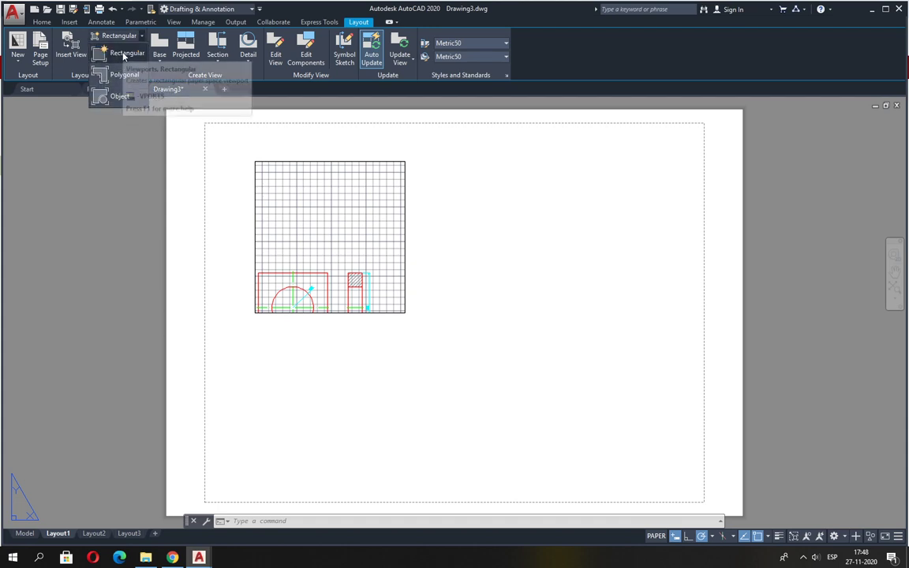
pyautogui.click(123, 55)
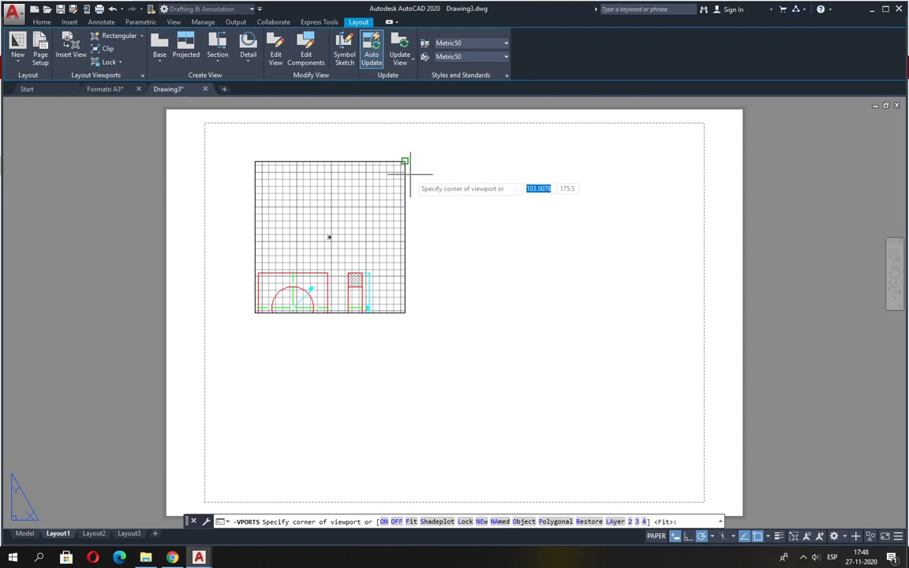
pyautogui.click(438, 161)
pyautogui.click(671, 322)
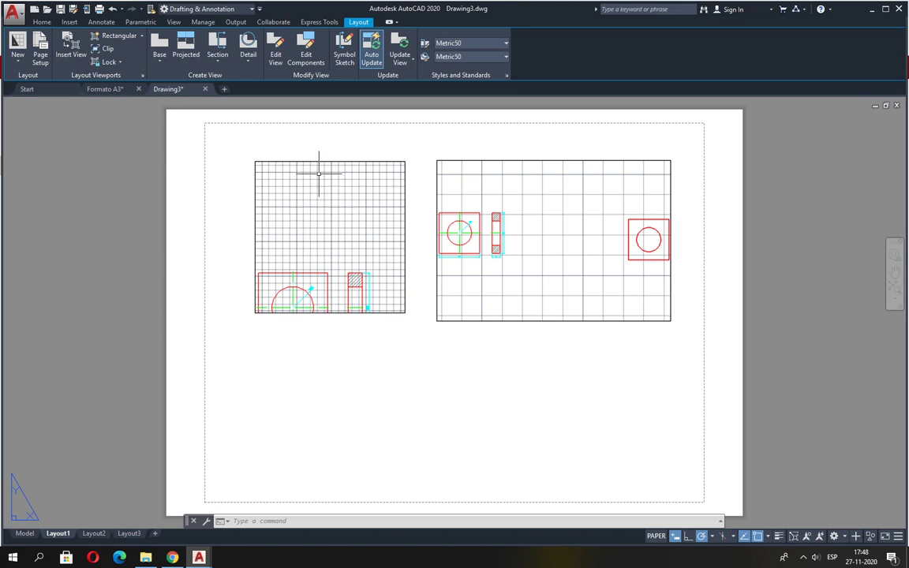
# Frame the complete dimensioned front and section views inside the smaller viewport, keeping the Top view, and return to paper space.
pyautogui.doubleClick(297, 214)
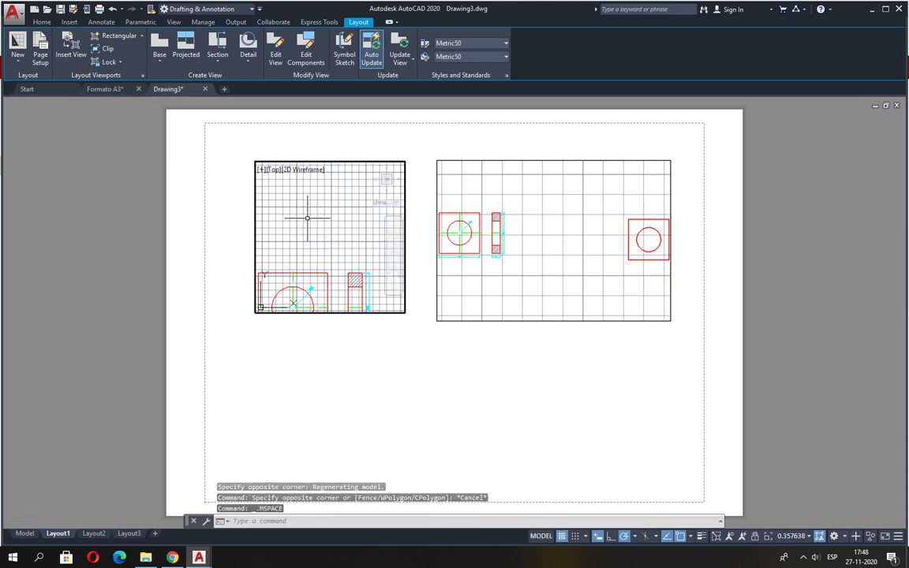
pyautogui.moveTo(318, 258); pyautogui.dragTo(322, 238, button='middle')
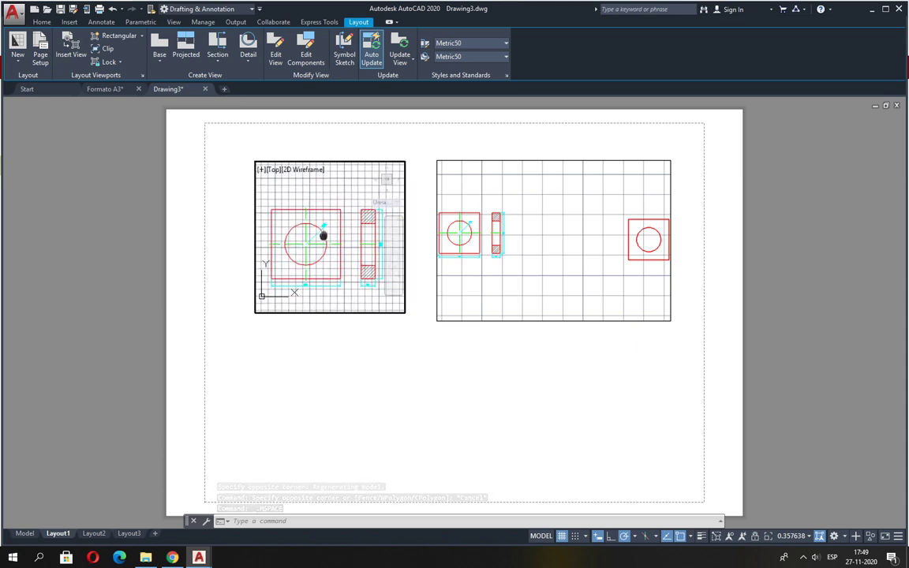
pyautogui.click(273, 170)
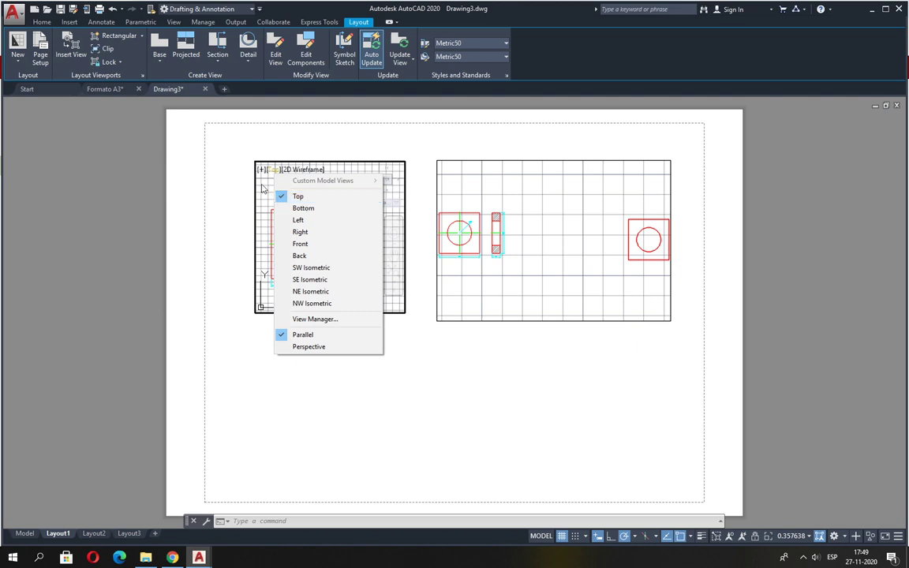
pyautogui.click(299, 196)
pyautogui.press('Escape')
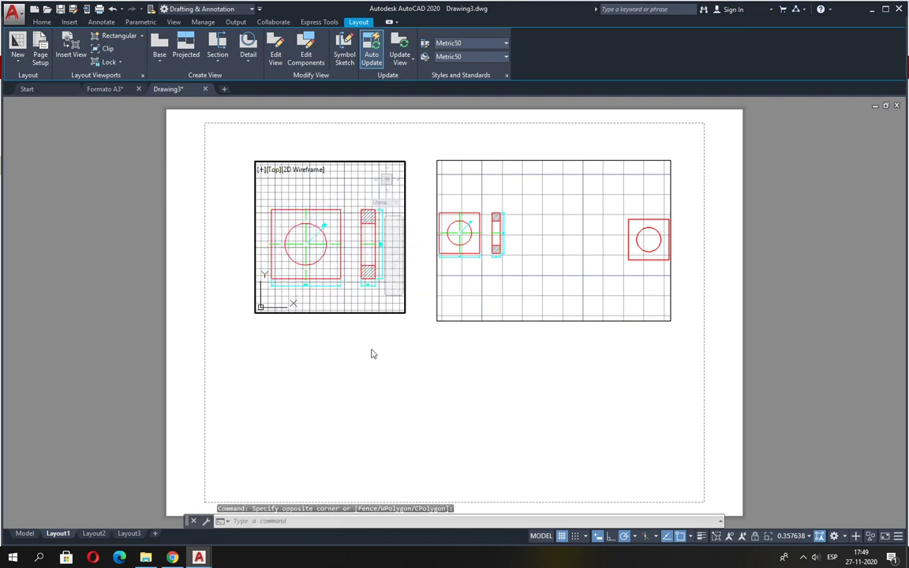
pyautogui.doubleClick(412, 348)
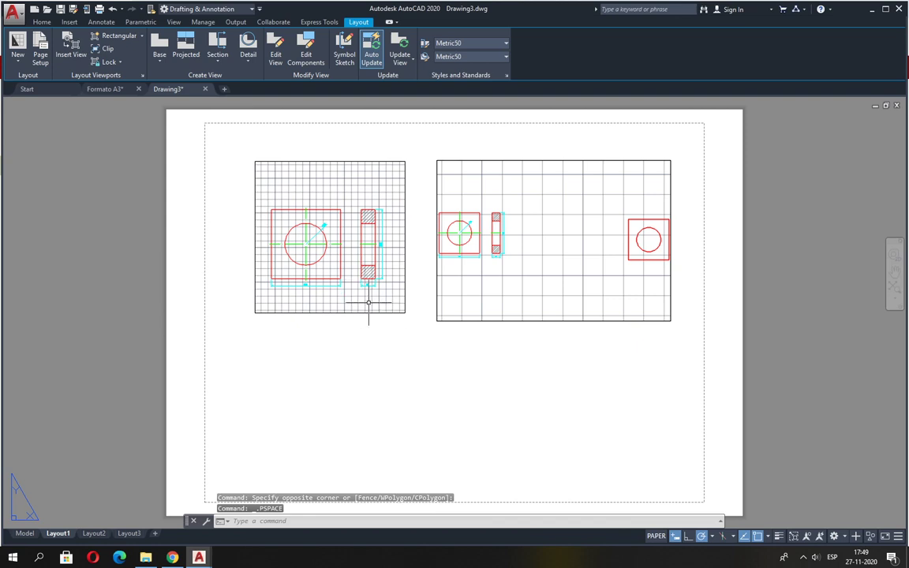
pyautogui.doubleClick(362, 207)
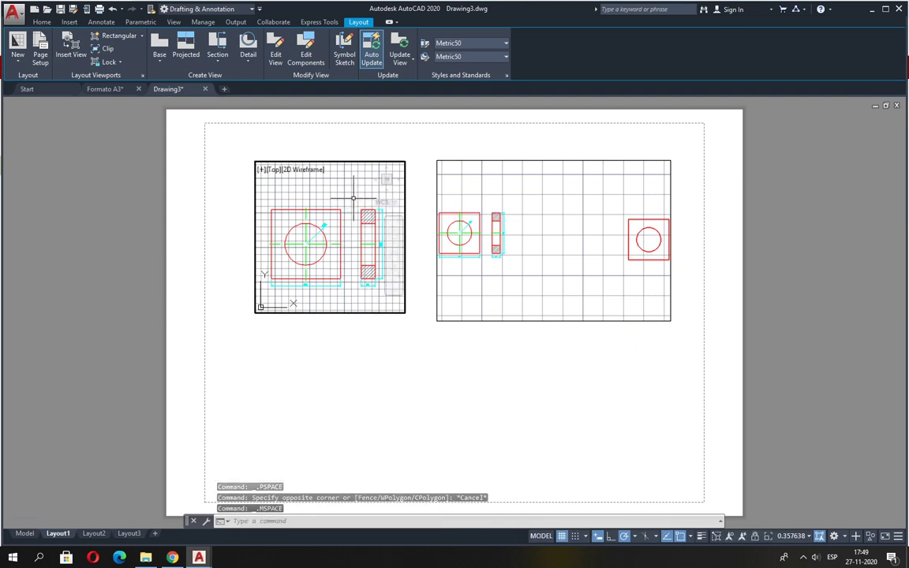
pyautogui.doubleClick(364, 355)
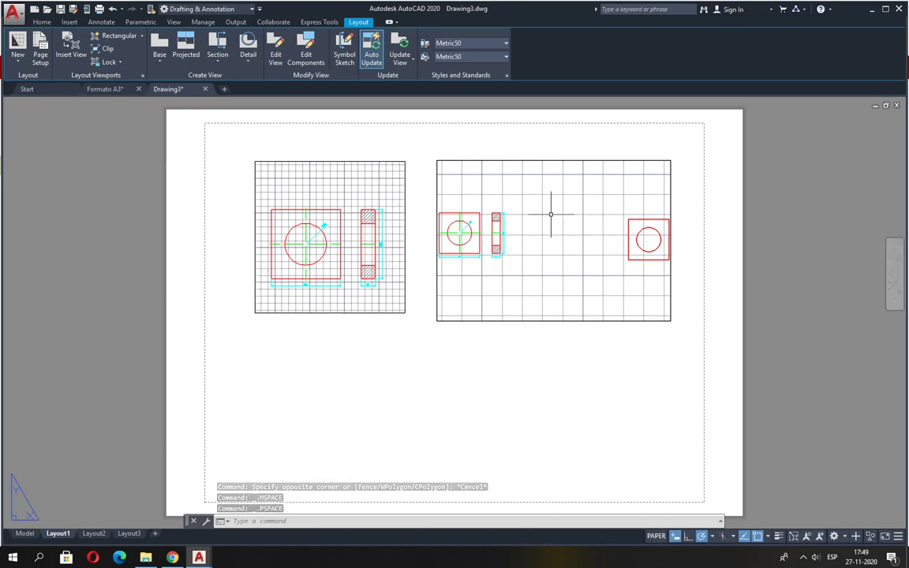
# Set the larger viewport to SW Isometric and fill it with the perforated plate solid.
pyautogui.doubleClick(551, 214)
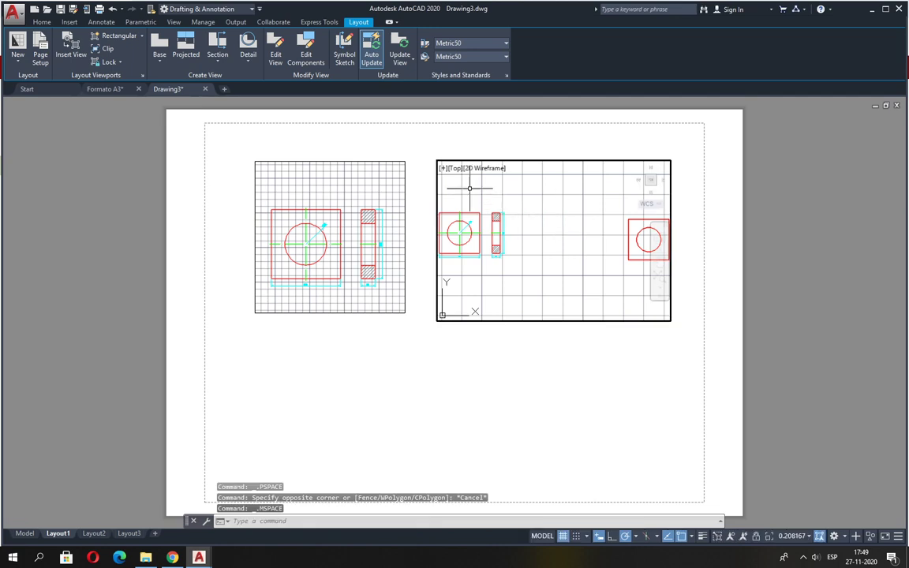
pyautogui.click(453, 169)
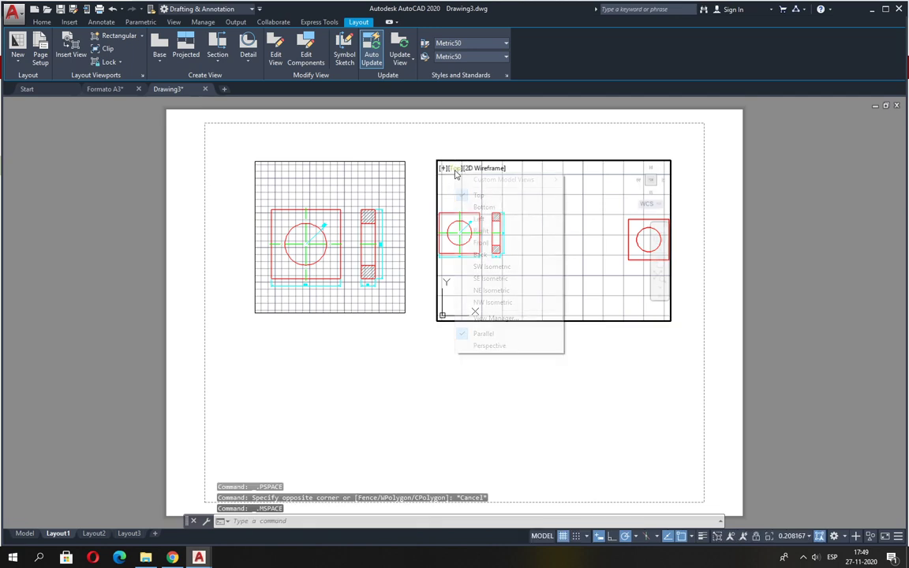
pyautogui.click(515, 266)
pyautogui.moveTo(637, 206); pyautogui.dragTo(565, 259, button='middle')
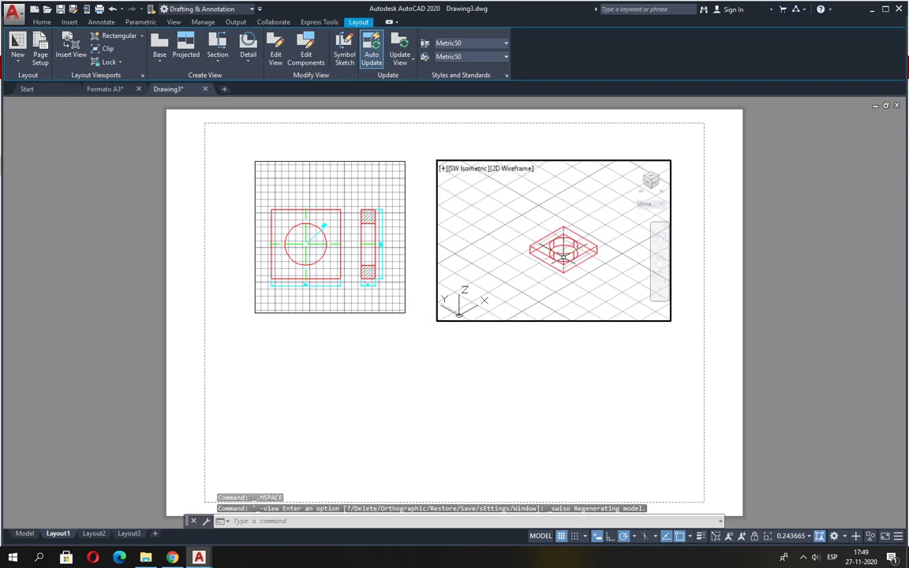
pyautogui.scroll(3, 564, 258)
pyautogui.scroll(3, 562, 257)
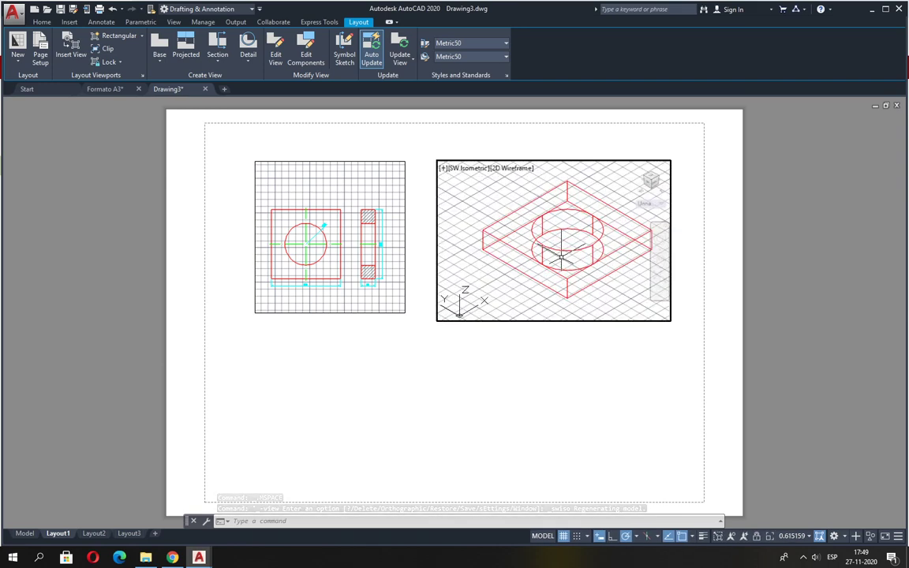
pyautogui.scroll(-5, 562, 257)
pyautogui.scroll(4, 562, 257)
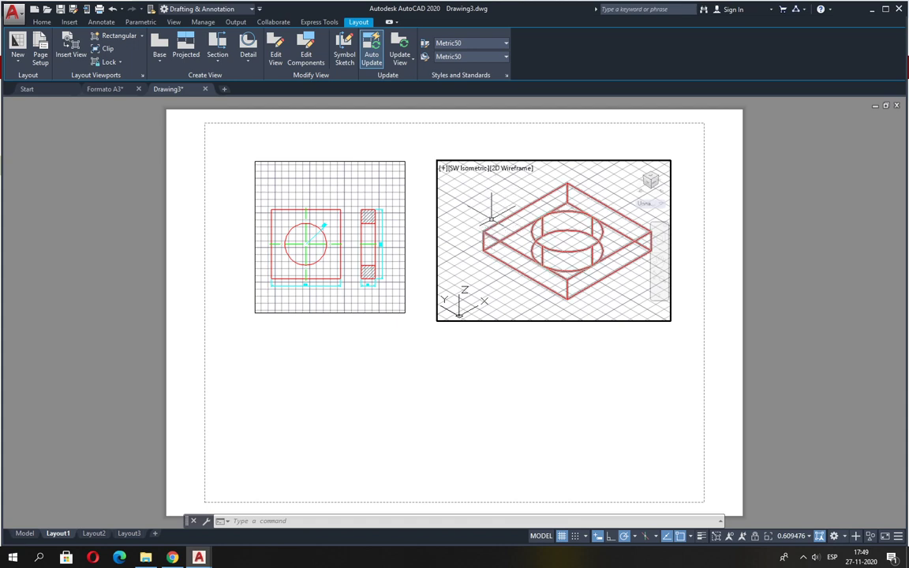
# Turn off the grid in the isometric viewport, return to paper space, and toggle the sheet's grid on and off.
pyautogui.click(562, 537)
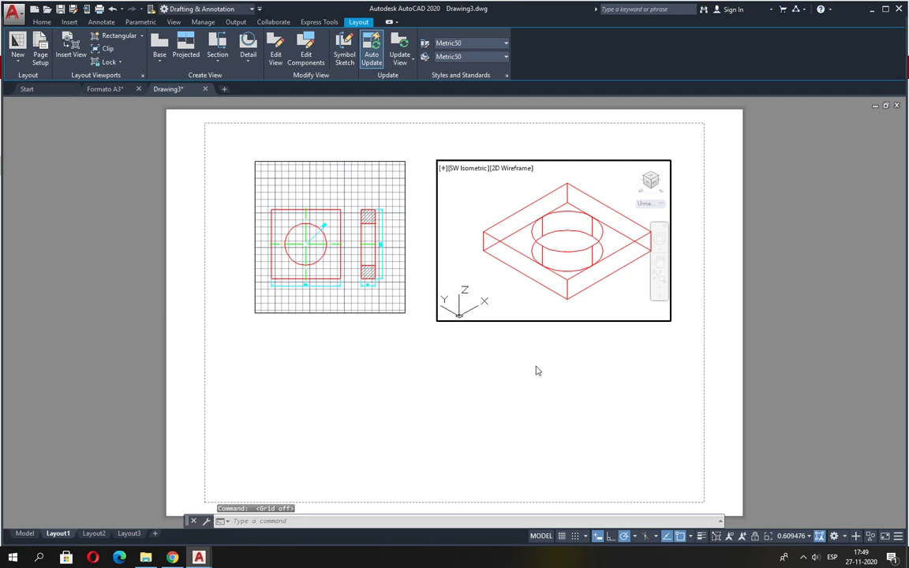
pyautogui.doubleClick(465, 336)
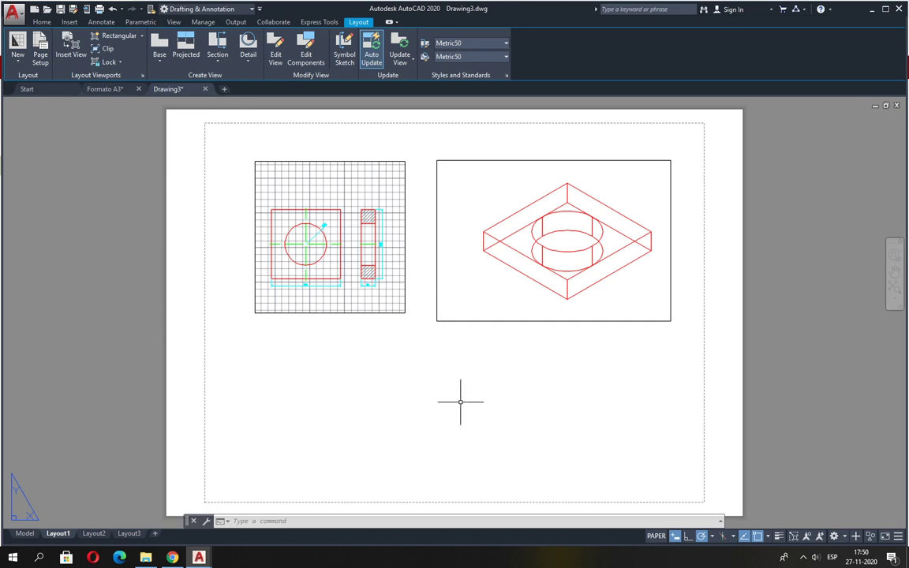
pyautogui.press('F7')
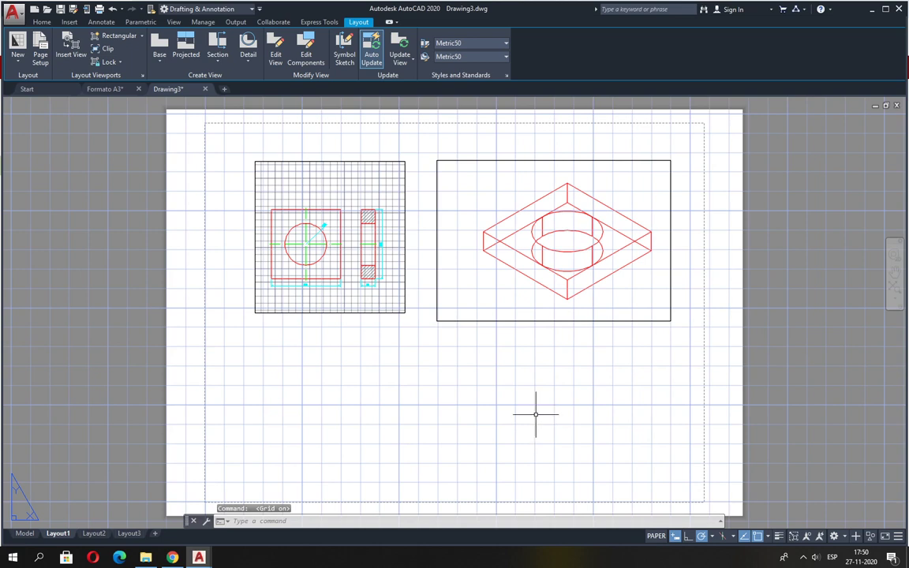
pyautogui.press('F7')
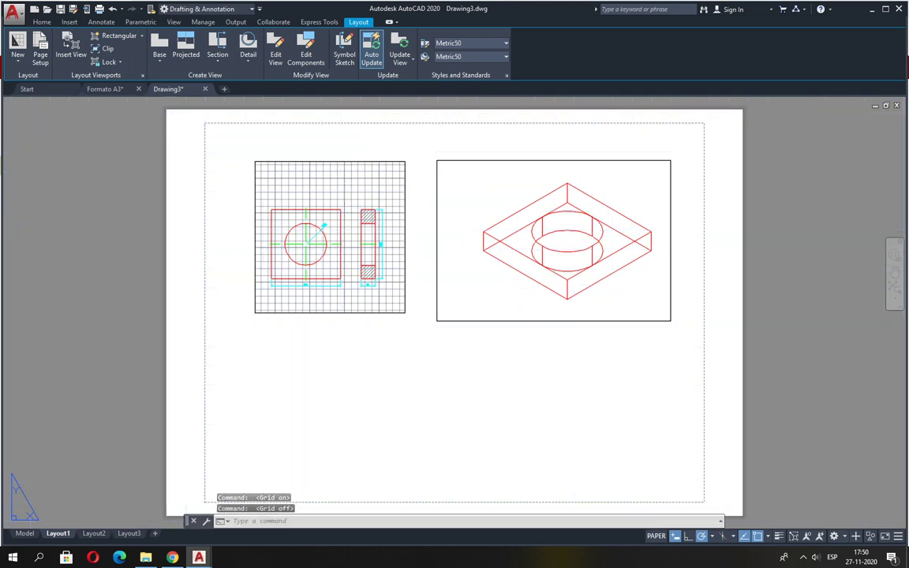
# Turn off the grid in the viewport with the dimensioned views and return to paper space.
pyautogui.doubleClick(314, 169)
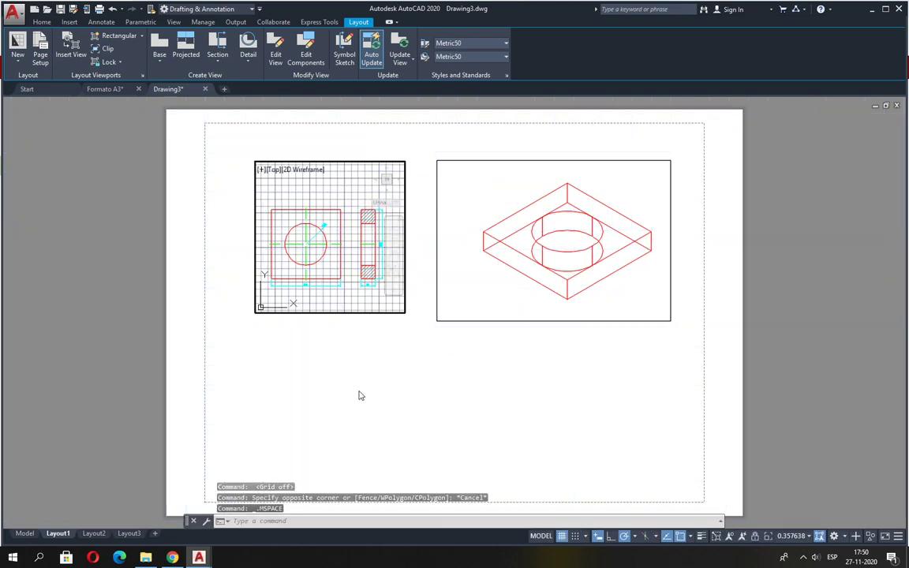
pyautogui.press('F7')
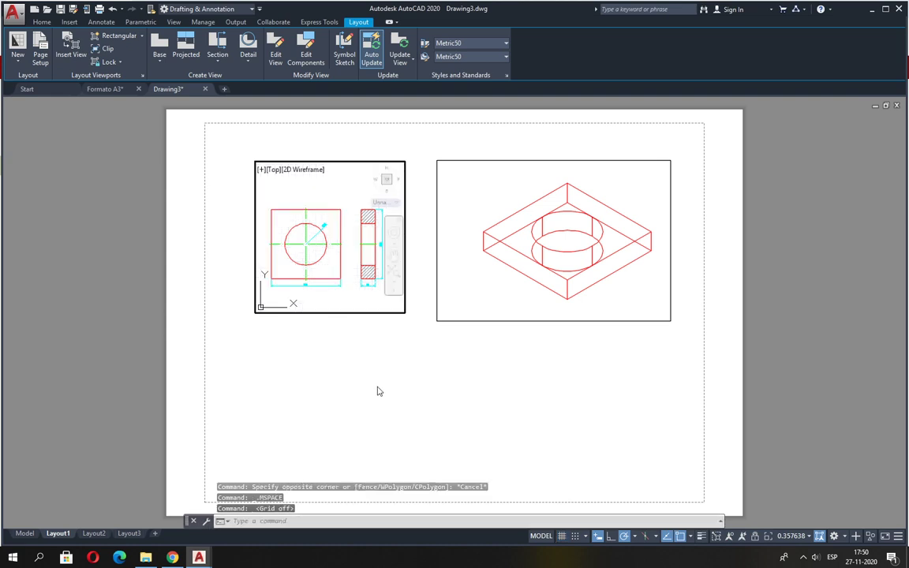
pyautogui.doubleClick(375, 385)
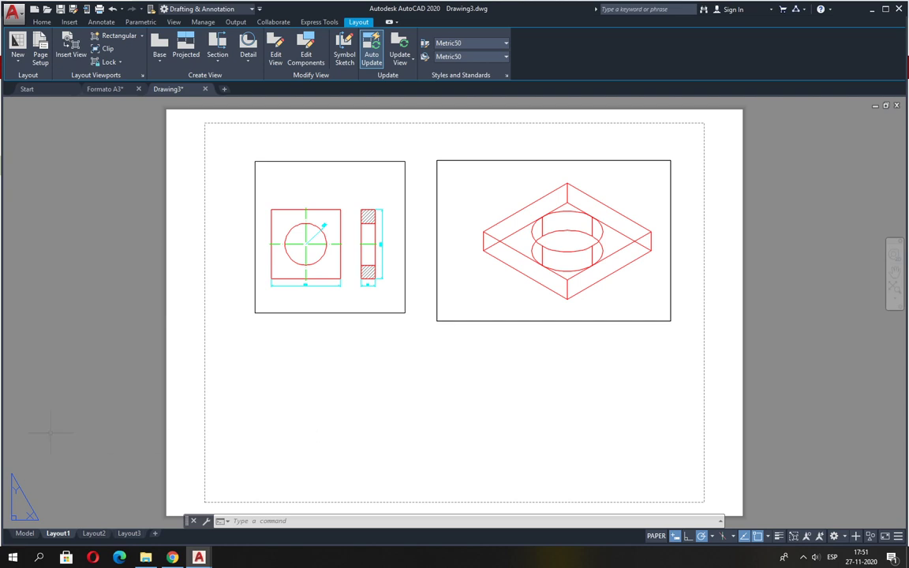
# Modify Layout1's page setup to use the Microsoft Print to PDF plotter with A3 paper.
pyautogui.rightClick(62, 538)
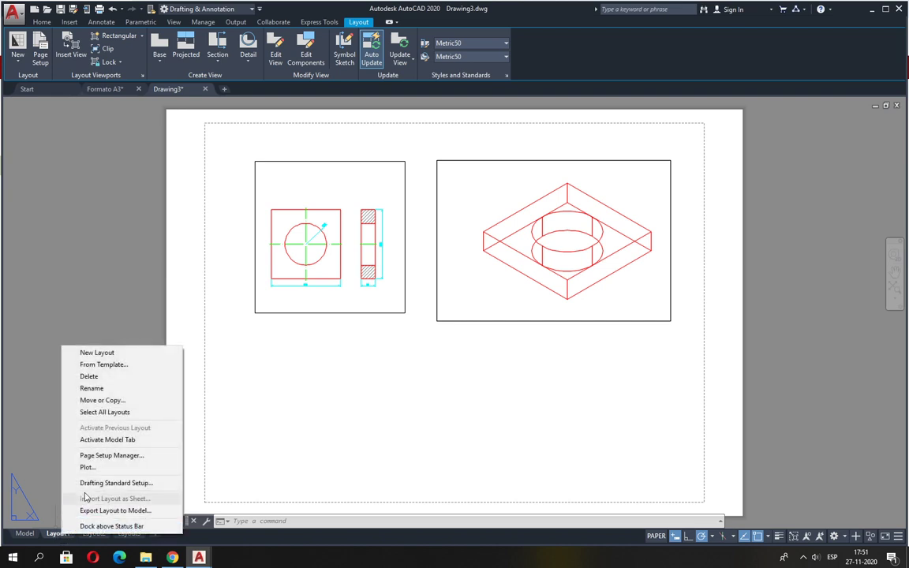
pyautogui.click(102, 458)
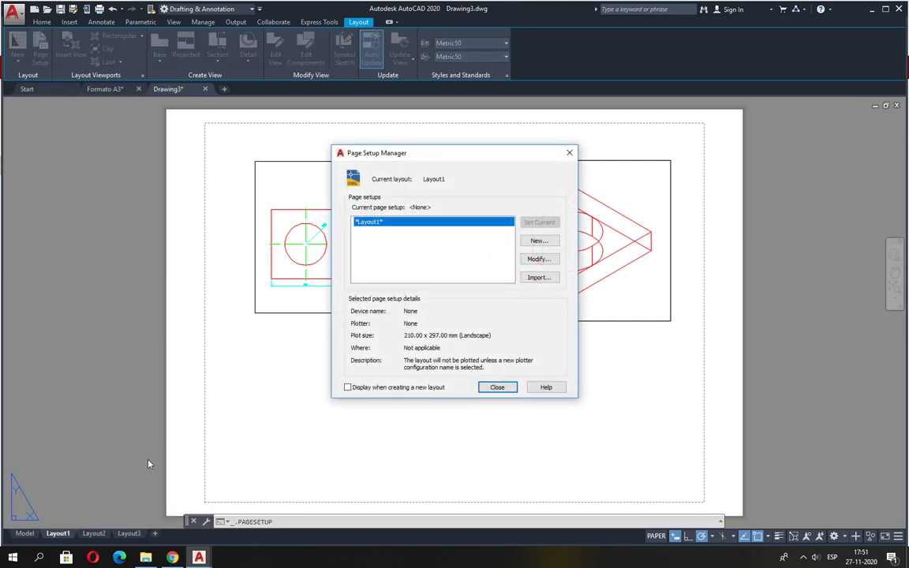
pyautogui.click(545, 261)
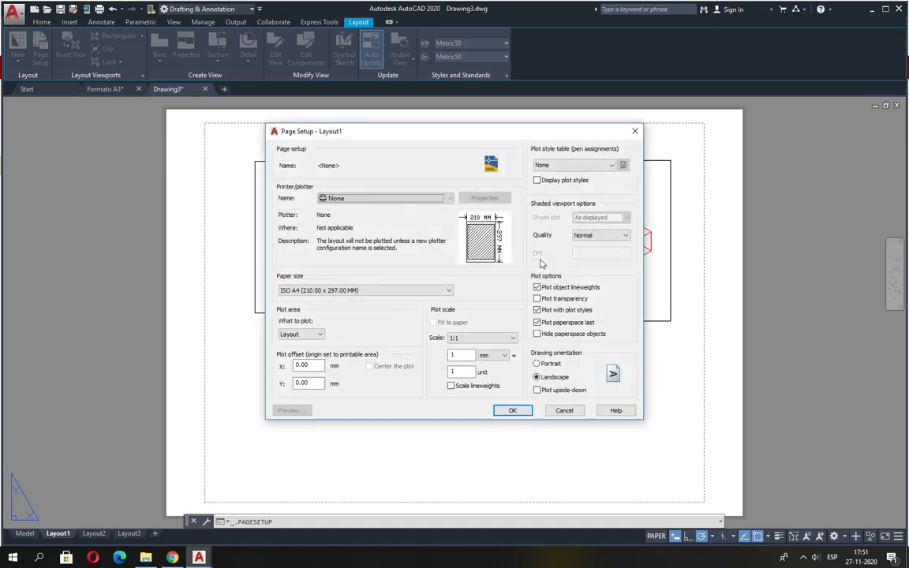
pyautogui.moveTo(387, 130); pyautogui.dragTo(343, 168)
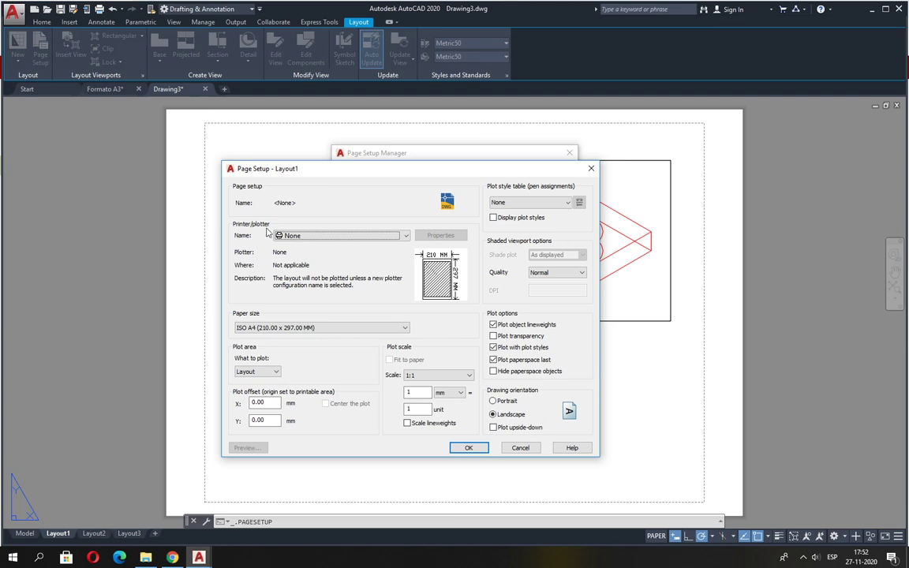
pyautogui.click(293, 236)
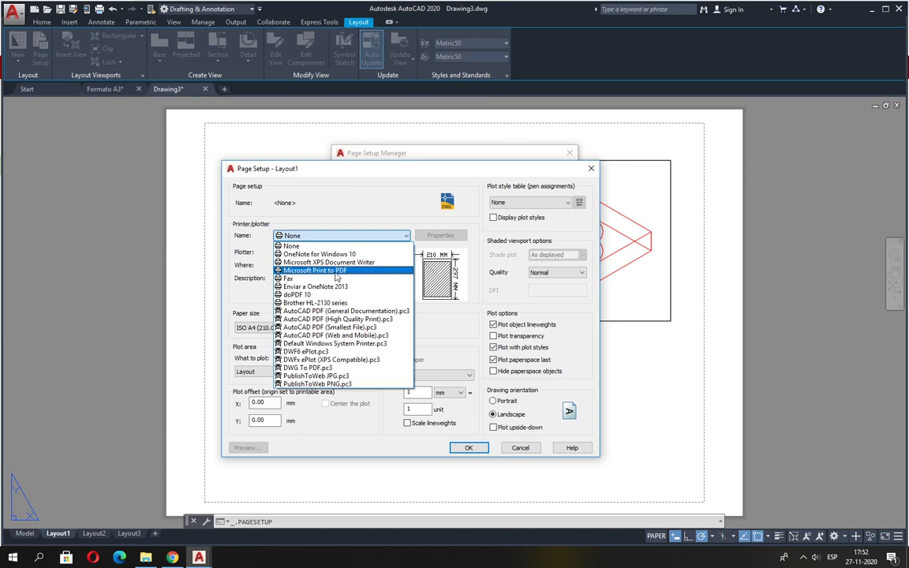
pyautogui.click(336, 272)
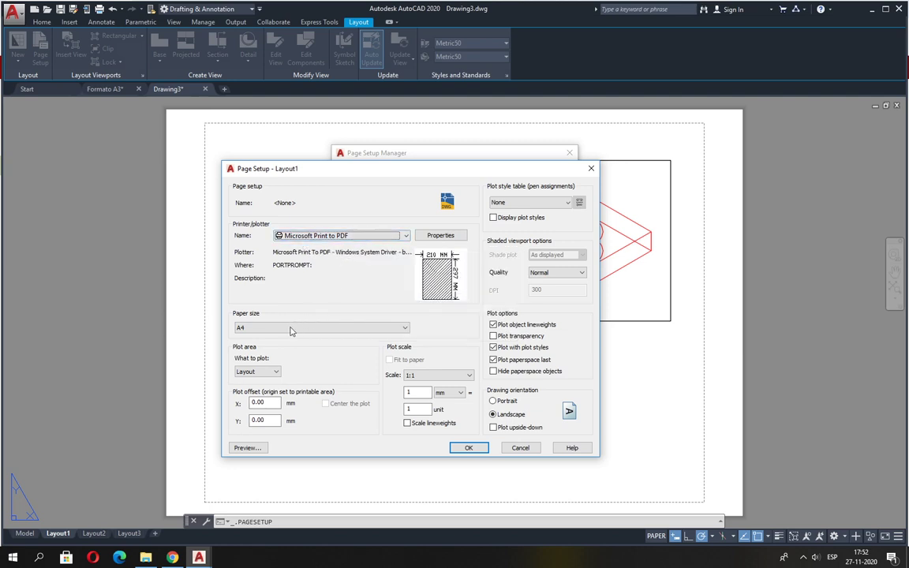
pyautogui.click(255, 329)
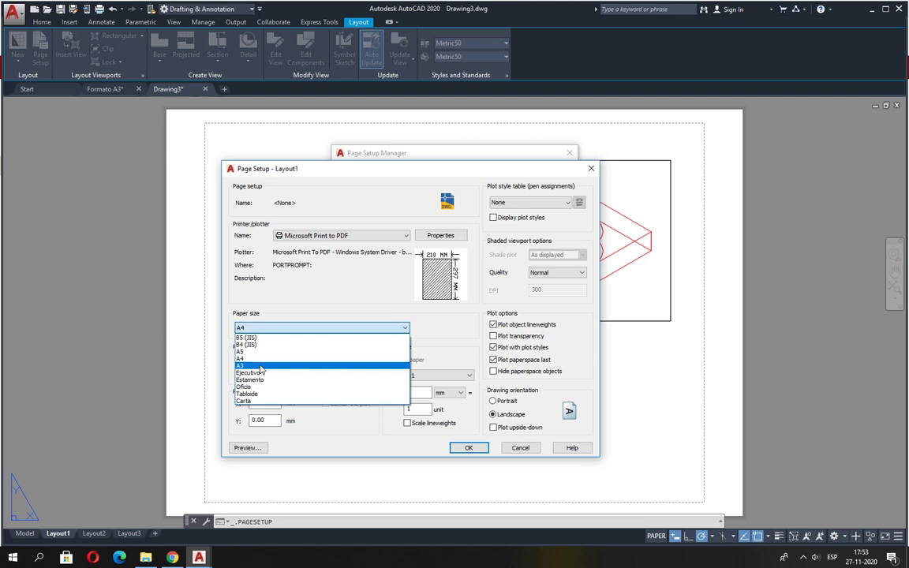
pyautogui.click(261, 367)
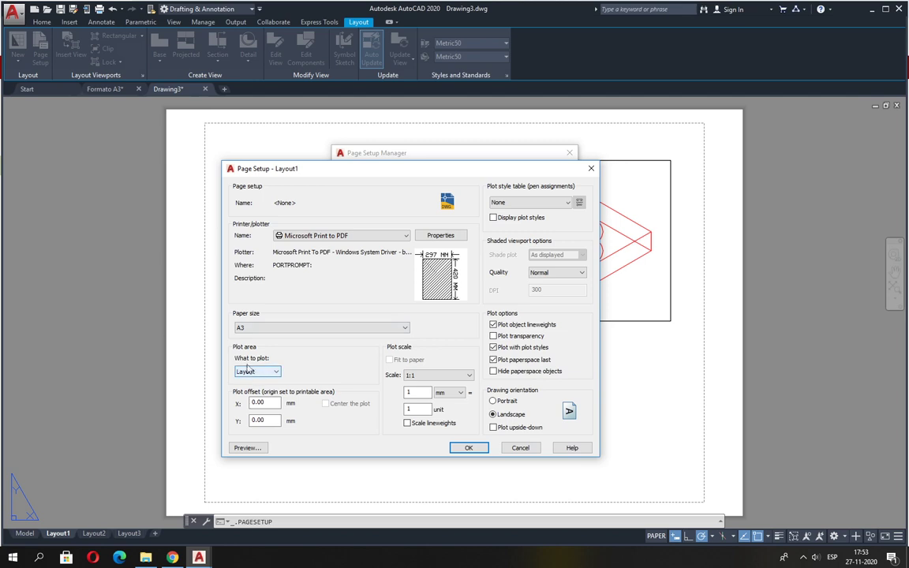
# Set the plot area to Extents and center the plot on the paper.
pyautogui.click(274, 370)
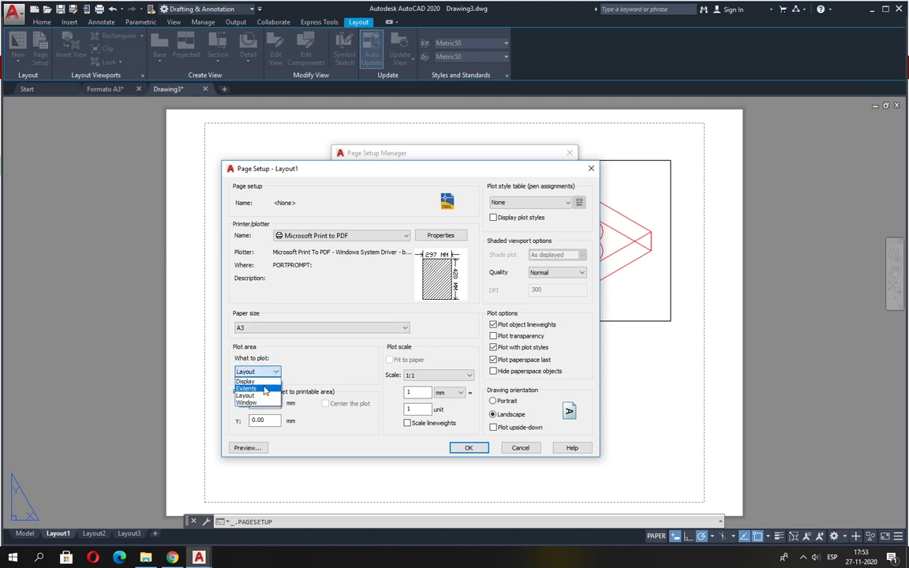
pyautogui.click(264, 389)
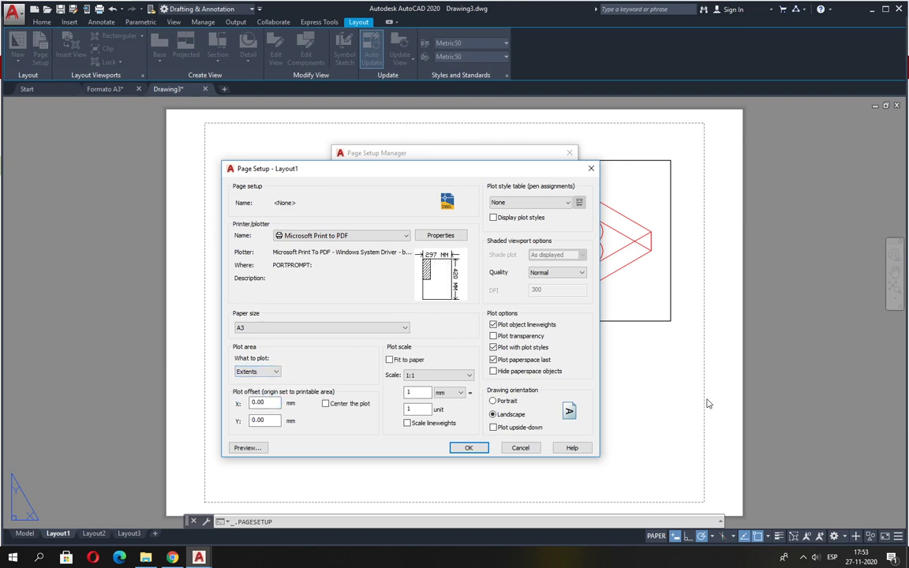
pyautogui.click(325, 404)
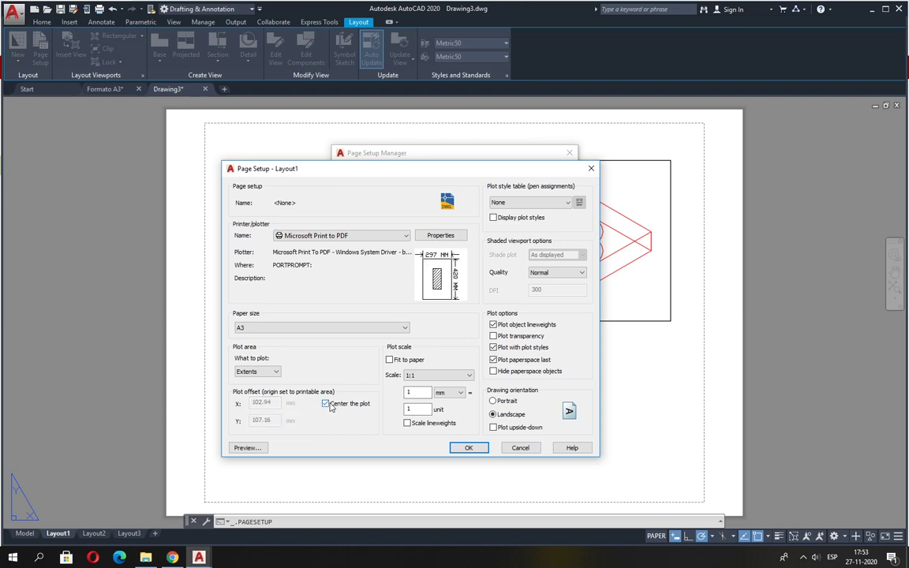
# Try fitting the plot to the paper and return the plot scale to 1:1.
pyautogui.click(390, 360)
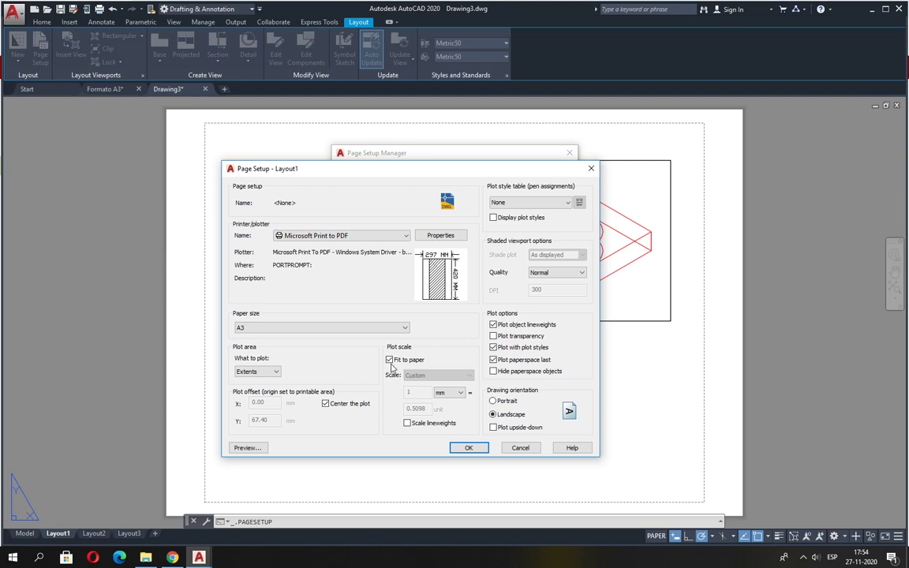
pyautogui.click(389, 360)
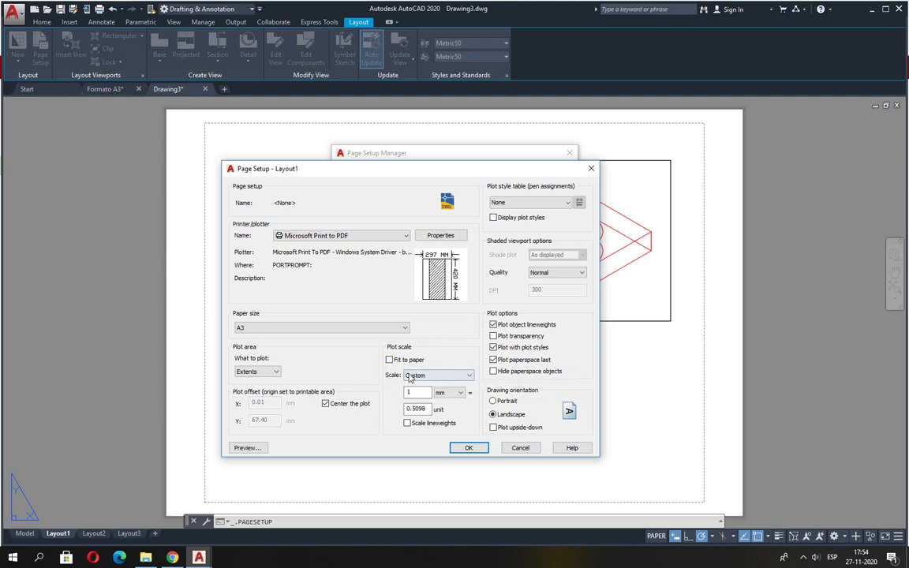
pyautogui.click(434, 375)
pyautogui.click(420, 393)
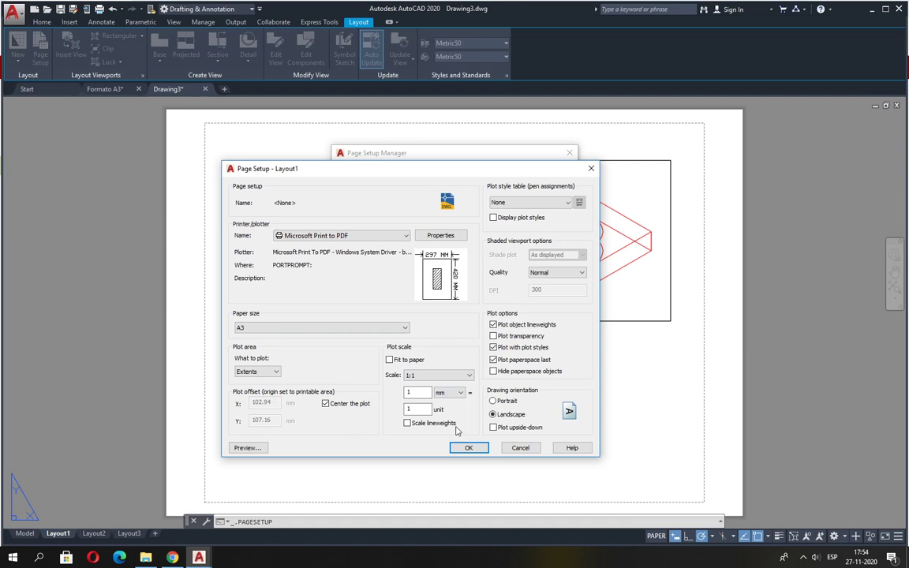
pyautogui.click(410, 376)
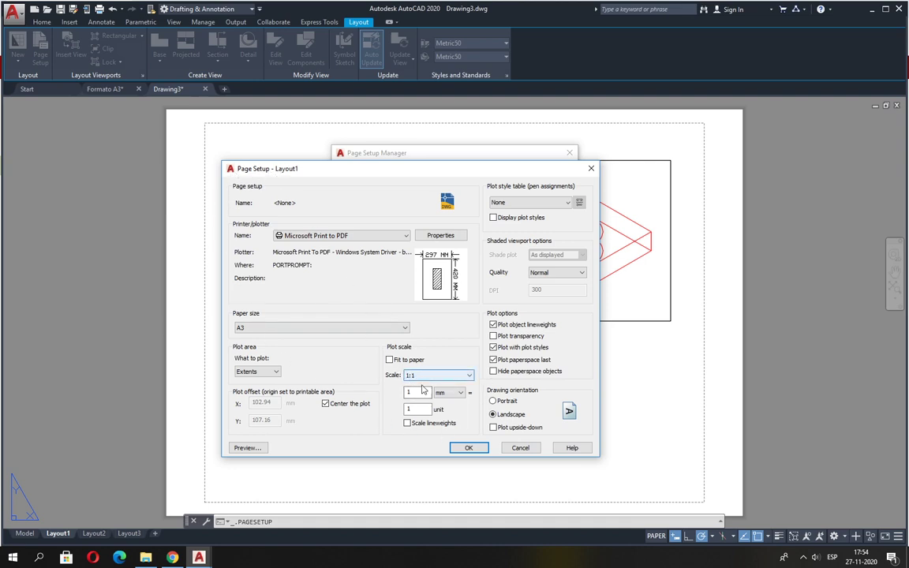
# Assign the monochrome.ctb plot style table with Landscape orientation, apply the page setup and close its manager.
pyautogui.click(543, 209)
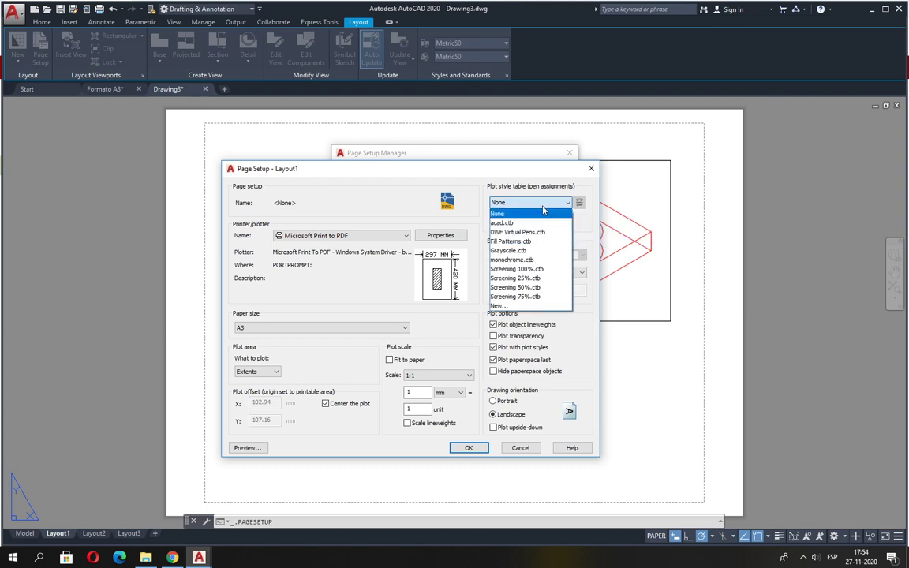
pyautogui.click(500, 261)
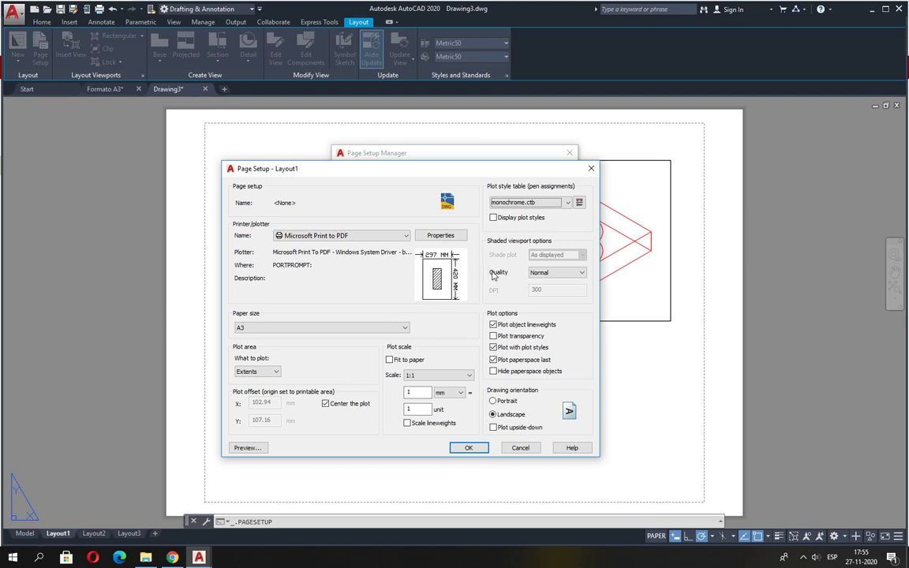
pyautogui.click(494, 401)
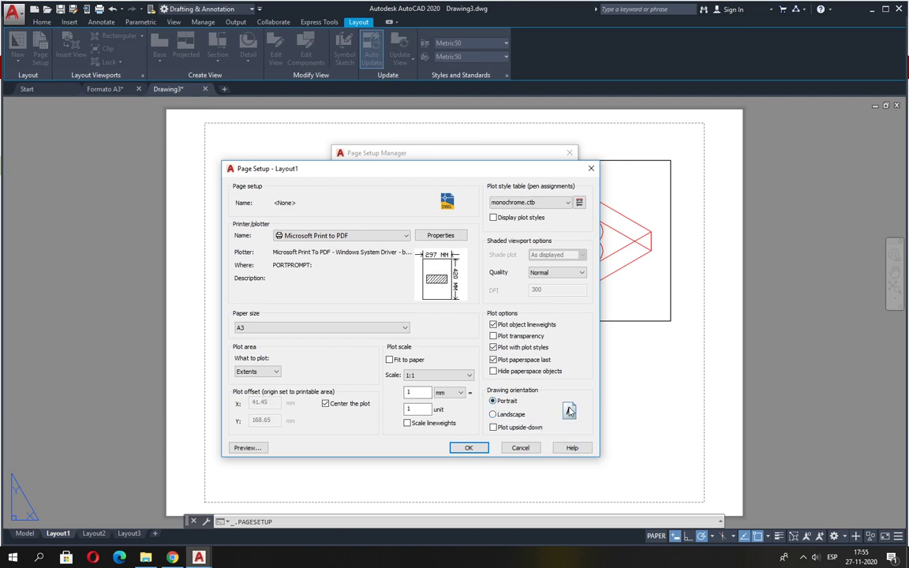
pyautogui.click(502, 415)
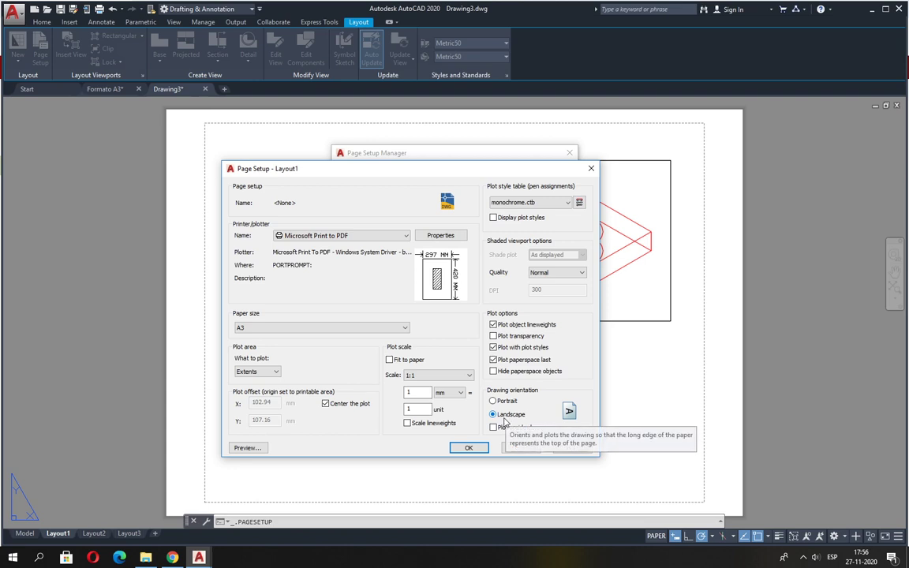
pyautogui.click(468, 448)
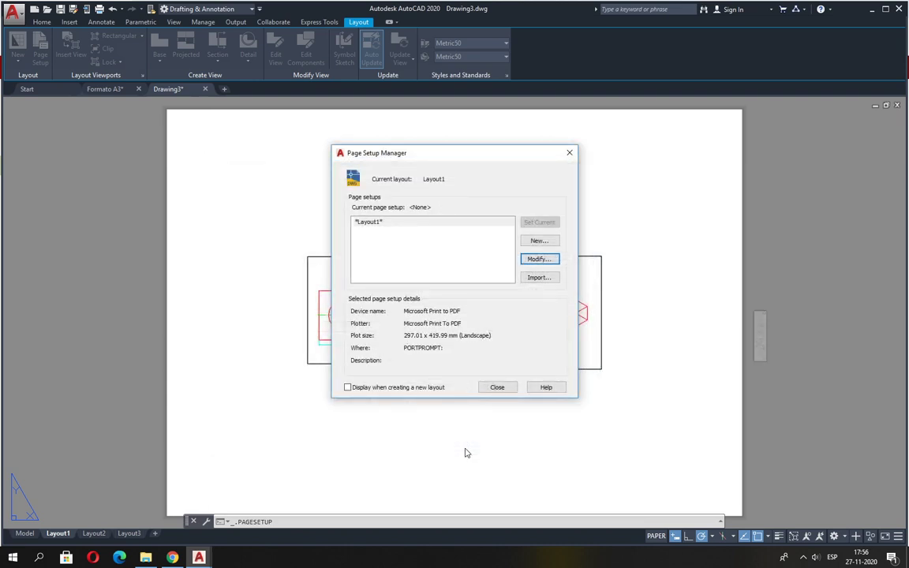
pyautogui.click(497, 388)
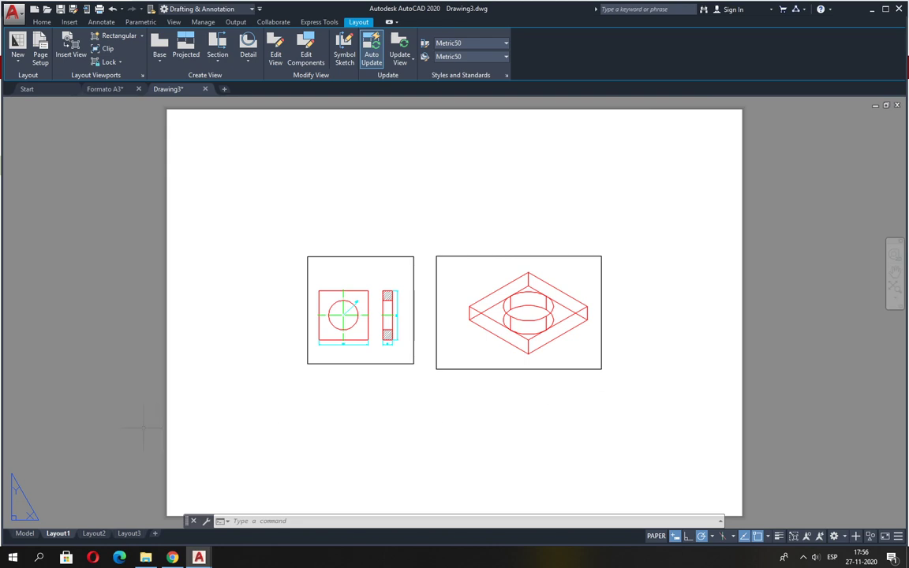
# Examine the layer colors and lineweights of the drawing in model space, and return to Layout1.
pyautogui.click(24, 534)
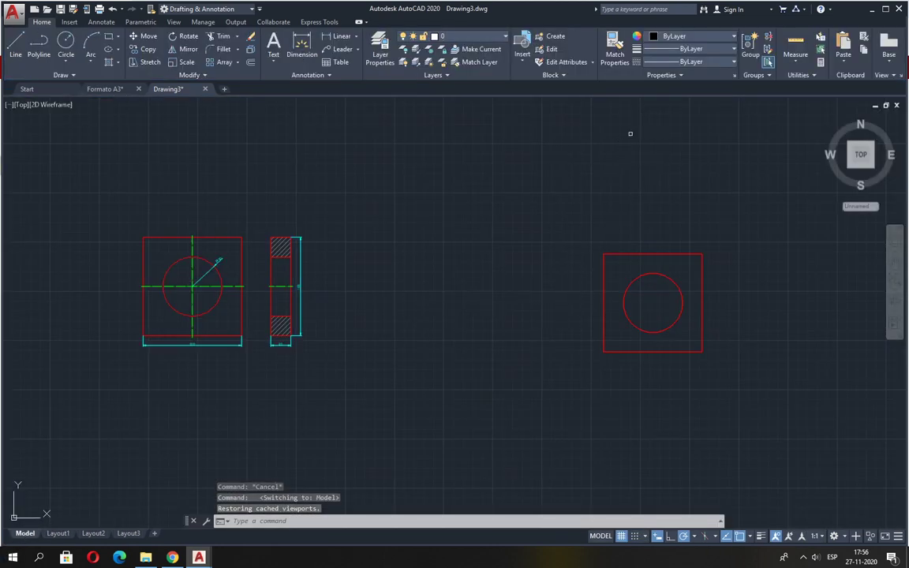
pyautogui.click(380, 47)
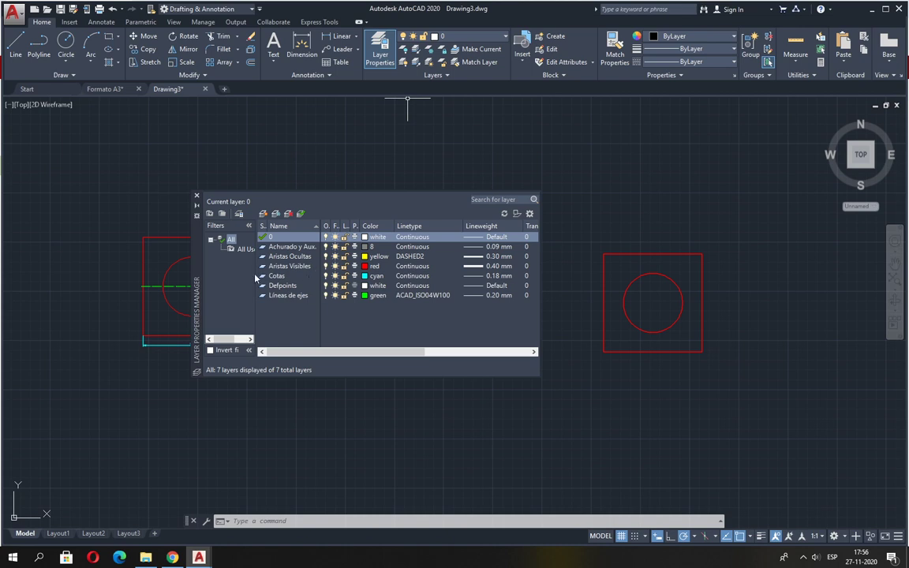
pyautogui.click(198, 199)
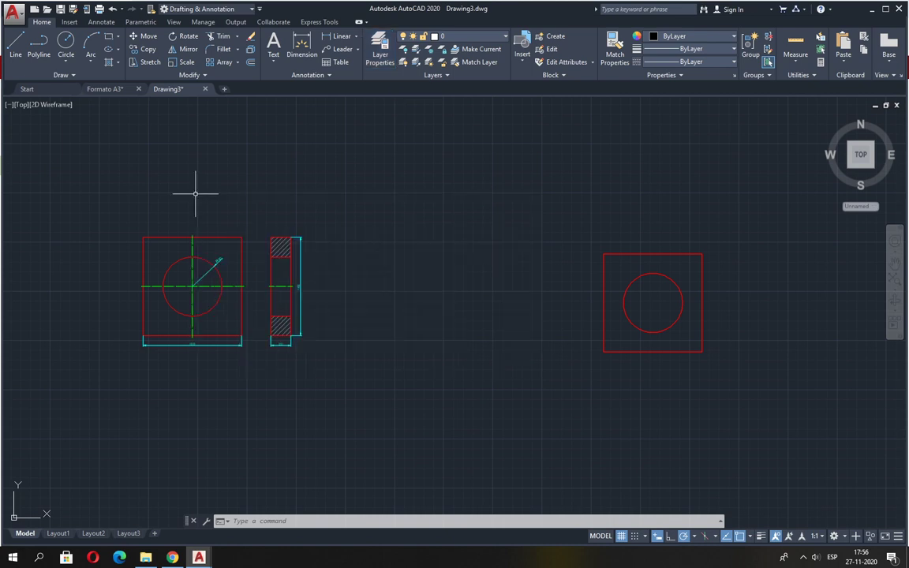
pyautogui.click(58, 533)
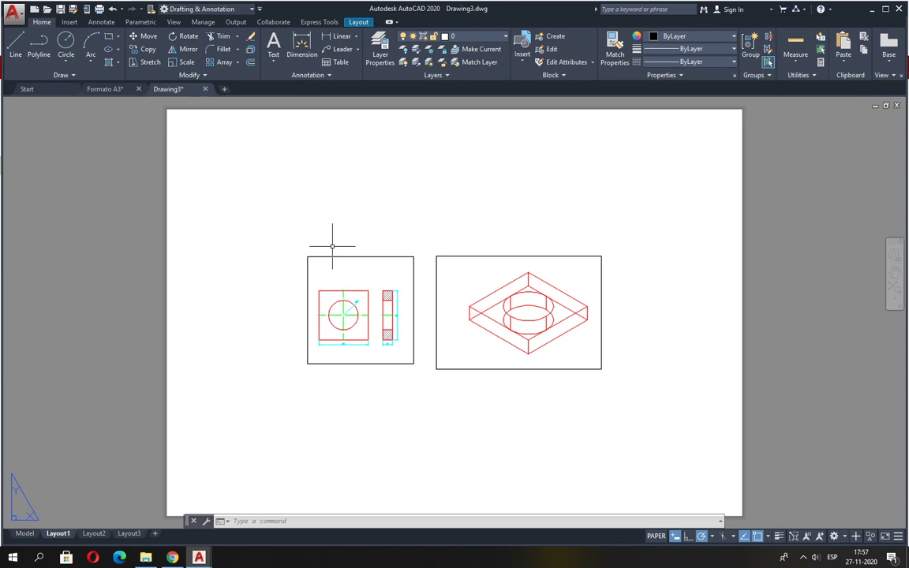
# Copy the complete A3 frame and title block from model space of the Formato A3 drawing to the clipboard.
pyautogui.scroll(-2, 376, 290)
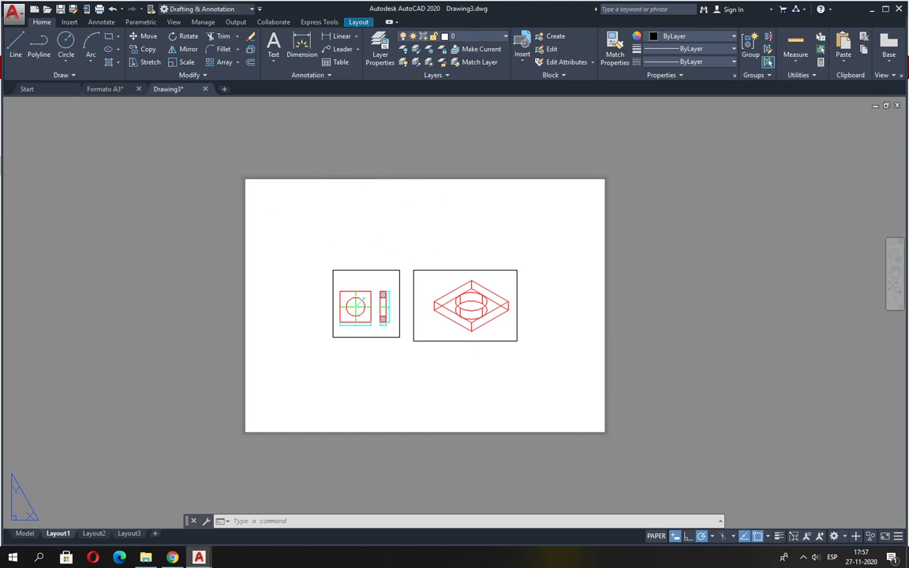
pyautogui.moveTo(116, 90)
pyautogui.click(111, 89)
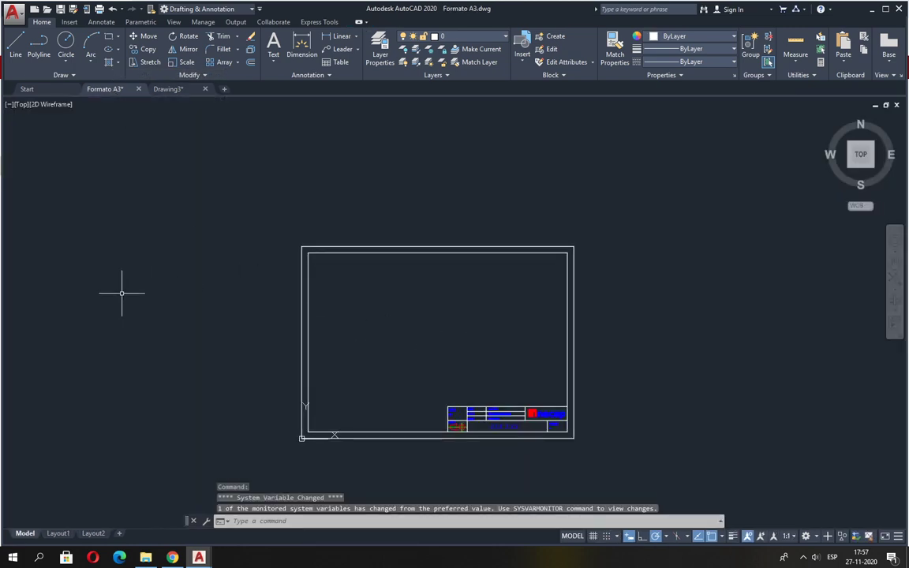
pyautogui.click(162, 89)
pyautogui.click(110, 88)
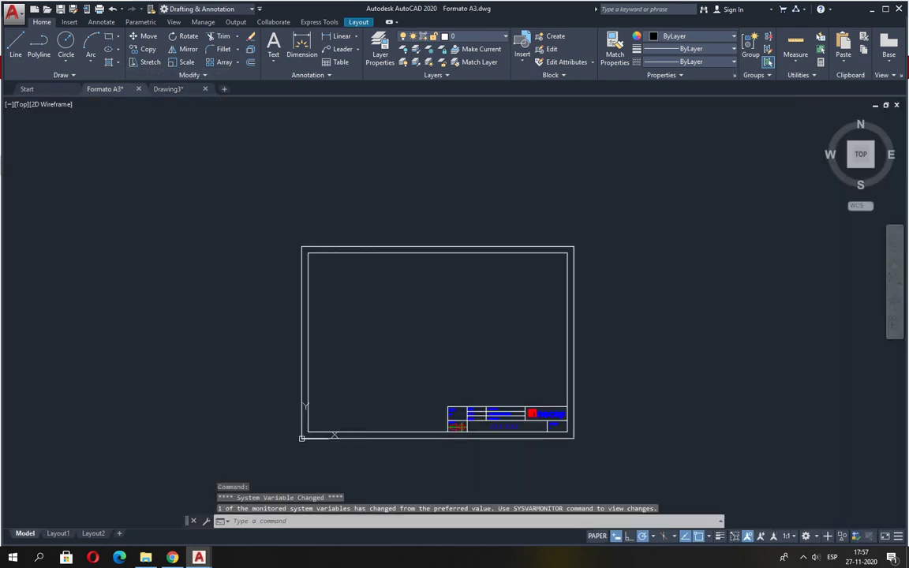
pyautogui.hotkey('ctrl', 'c')
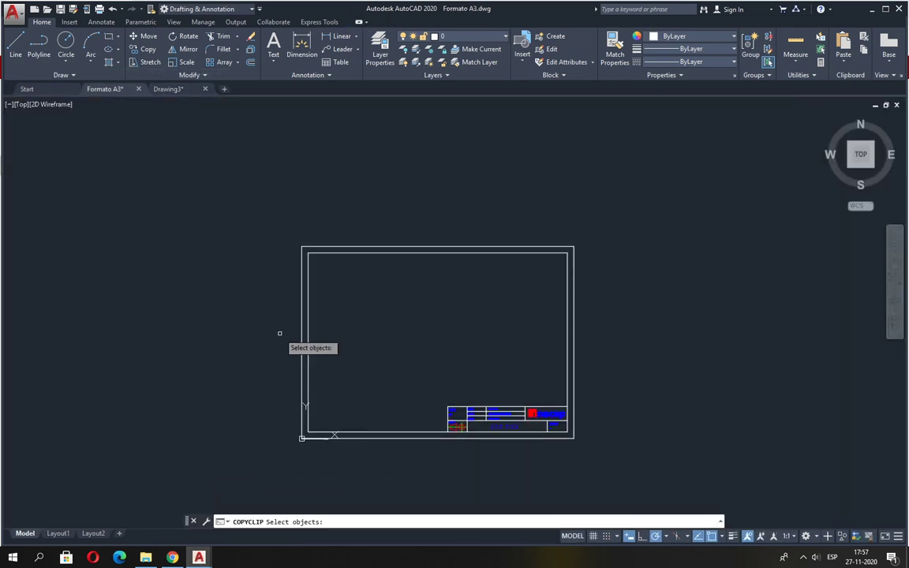
pyautogui.click(267, 227)
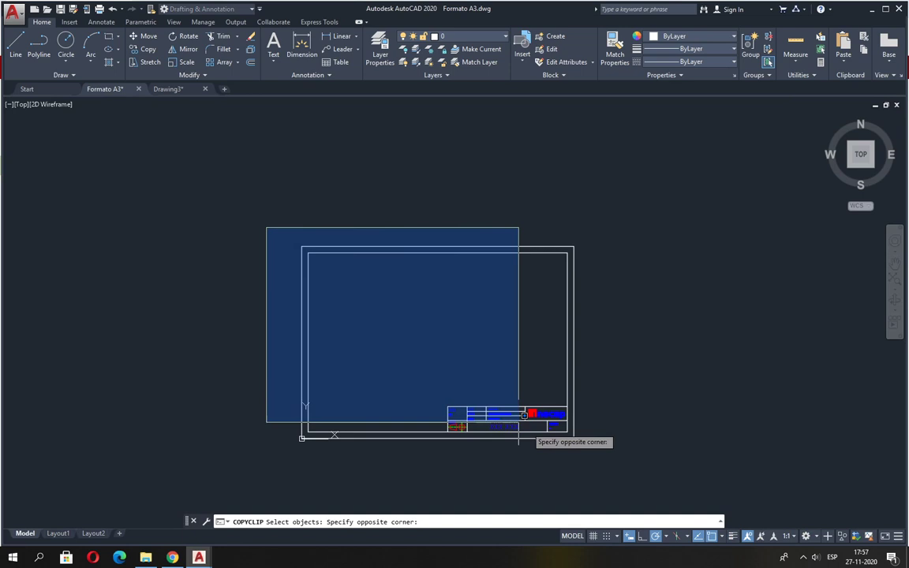
pyautogui.click(627, 464)
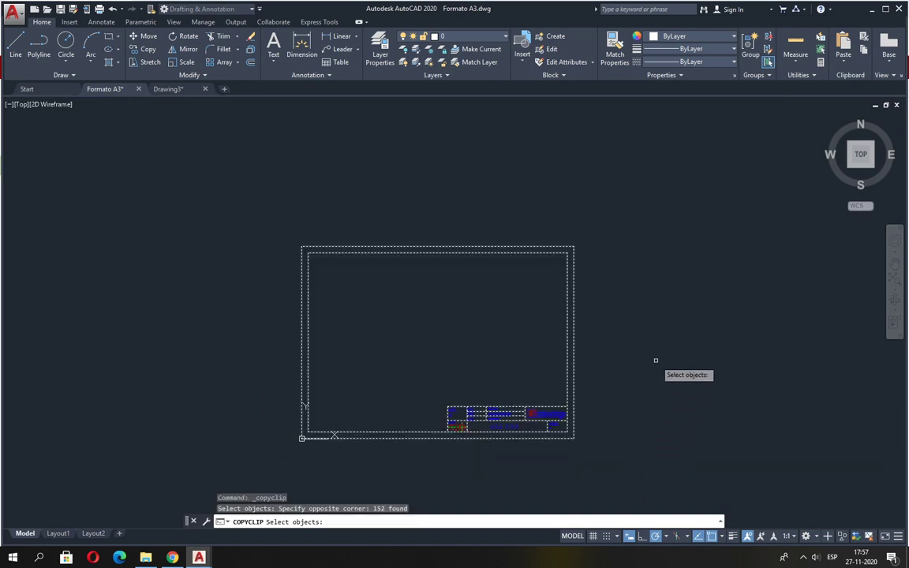
pyautogui.press('Return')
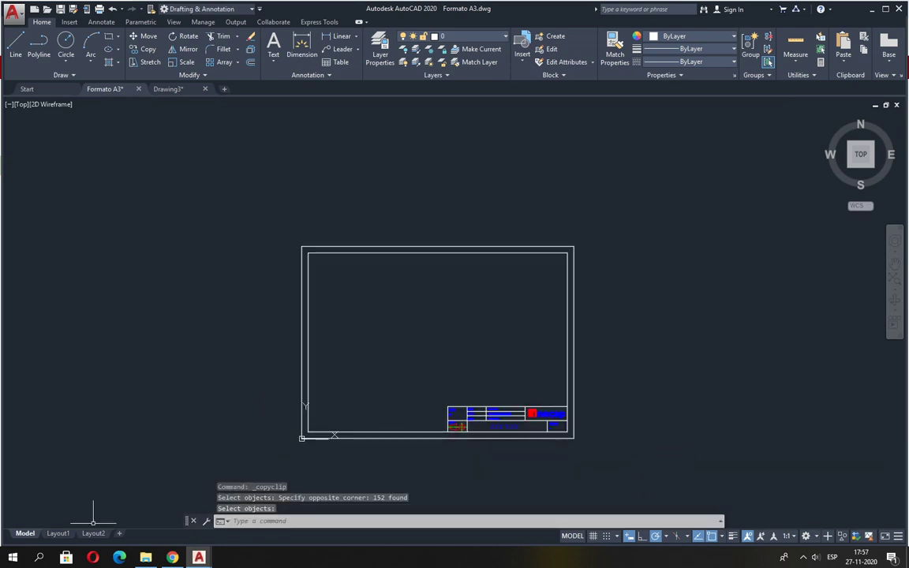
# Paste the copied A3 frame and title block into Layout1 of Drawing3, inserted at the sheet's lower-left corner.
pyautogui.click(172, 92)
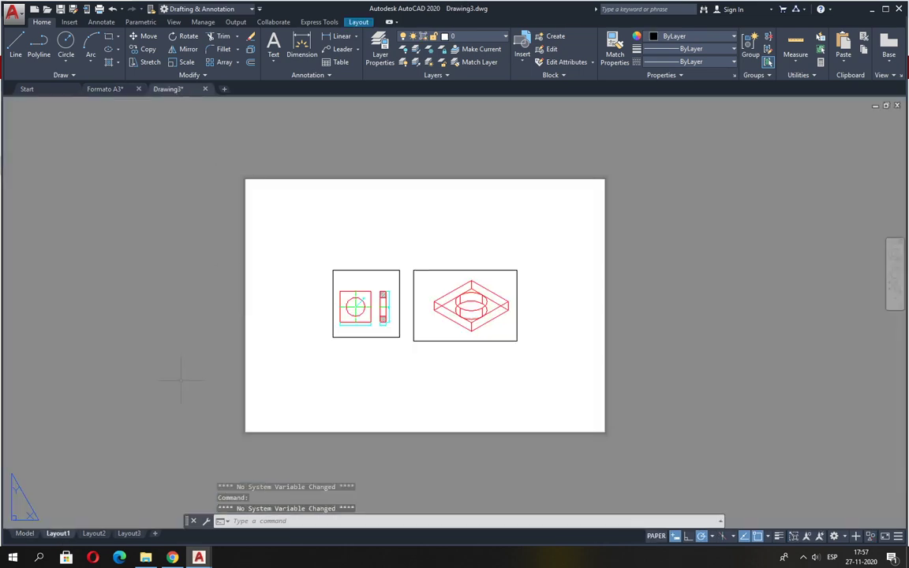
pyautogui.hotkey('ctrl', 'v')
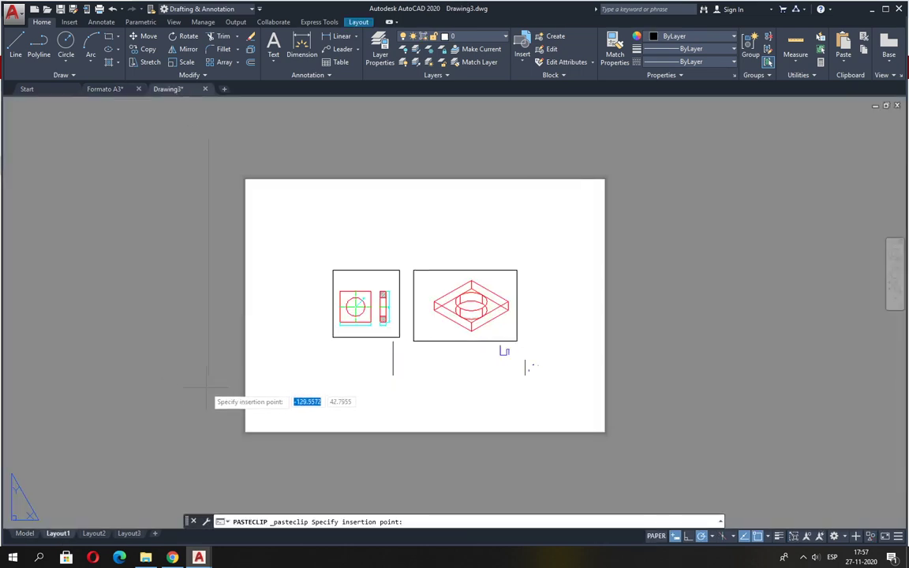
pyautogui.scroll(6, 249, 436)
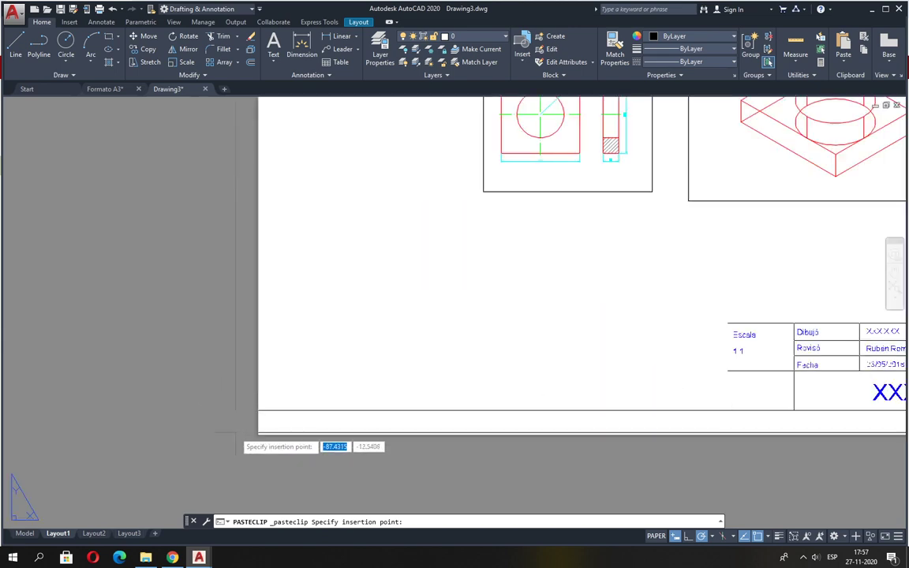
pyautogui.scroll(4, 264, 441)
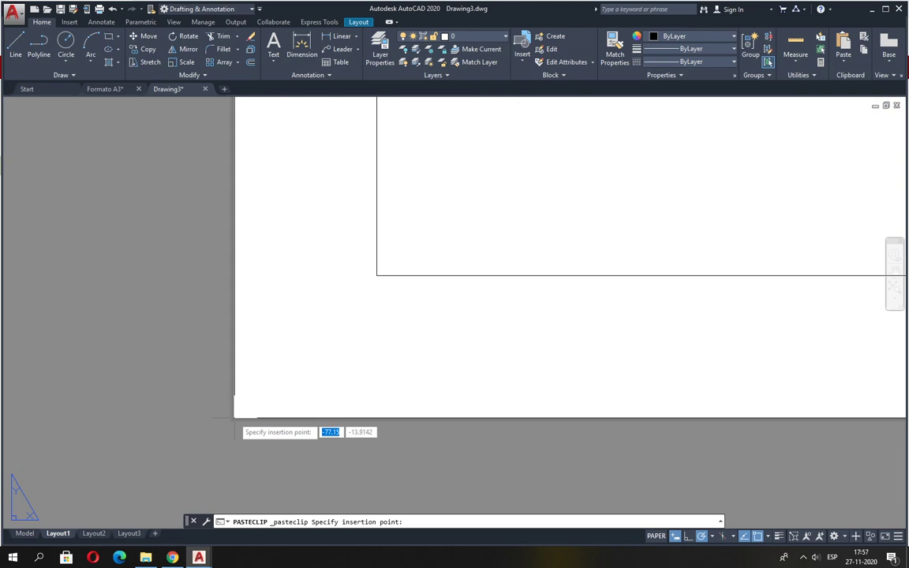
pyautogui.click(233, 418)
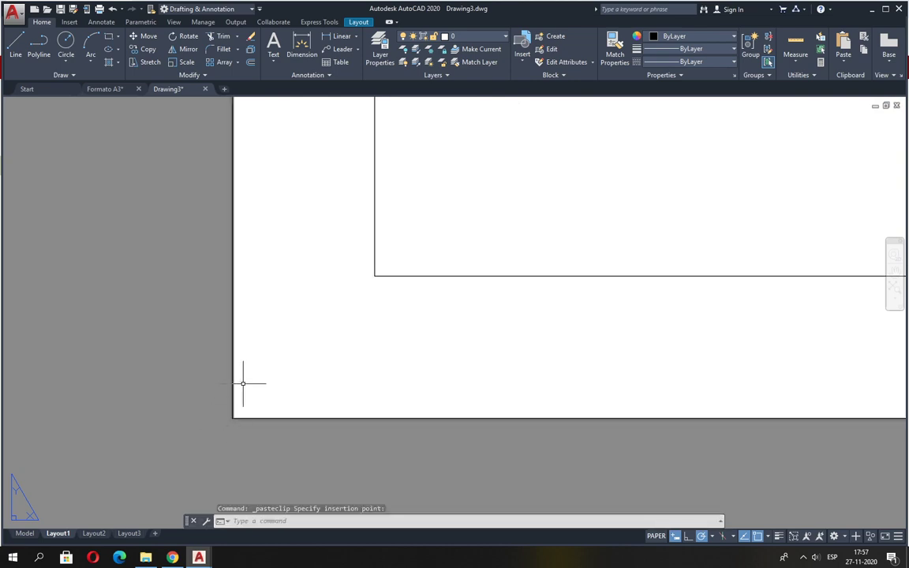
# Examine how the pasted A3 frame fits the sheet, checking its alignment at the lower-left paper corner.
pyautogui.scroll(-3, 284, 375)
pyautogui.scroll(-2, 274, 370)
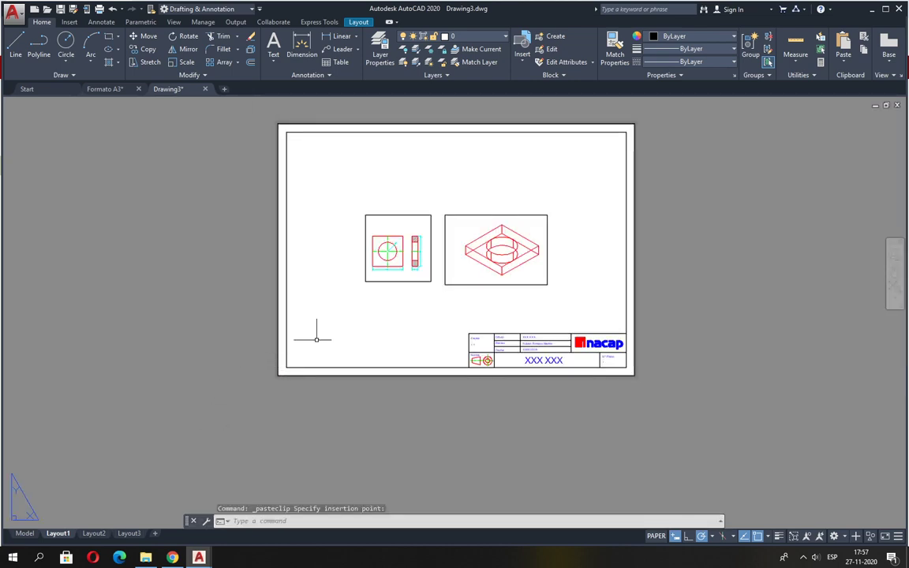
pyautogui.moveTo(506, 275); pyautogui.dragTo(466, 301, button='middle')
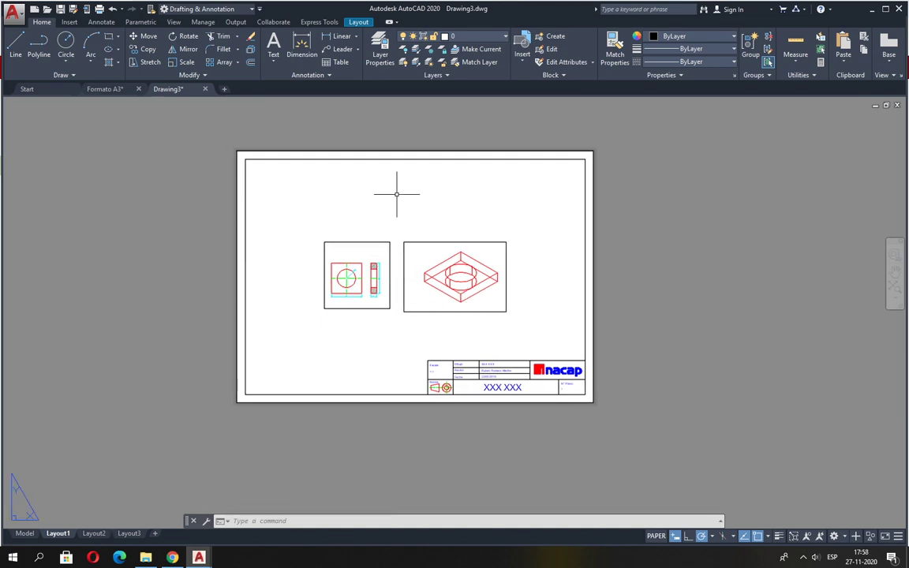
pyautogui.scroll(2, 395, 193)
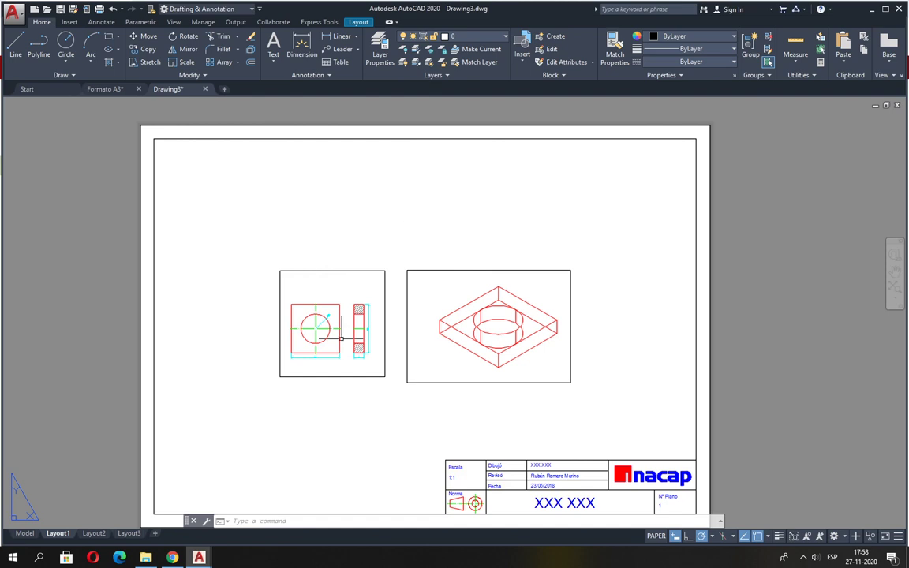
pyautogui.moveTo(281, 387); pyautogui.dragTo(381, 297, button='middle')
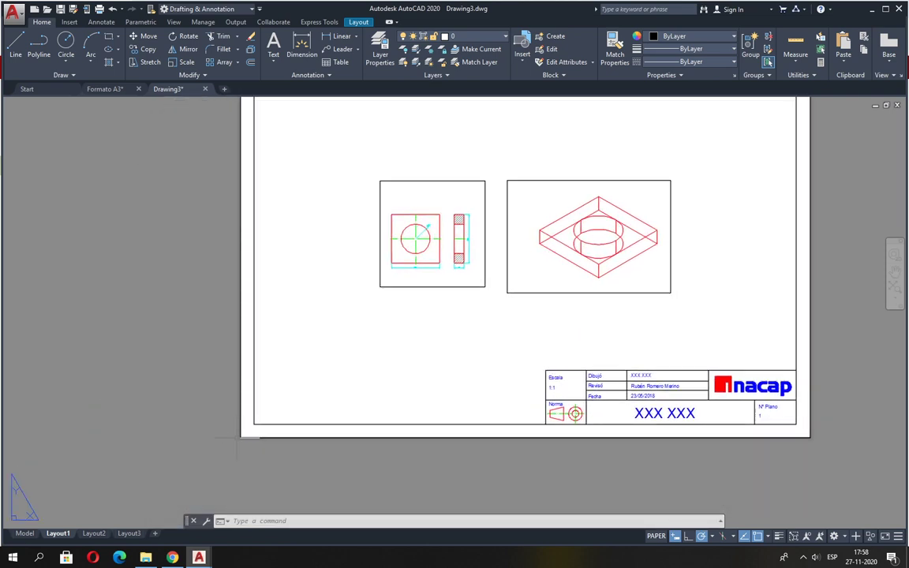
pyautogui.scroll(4, 244, 446)
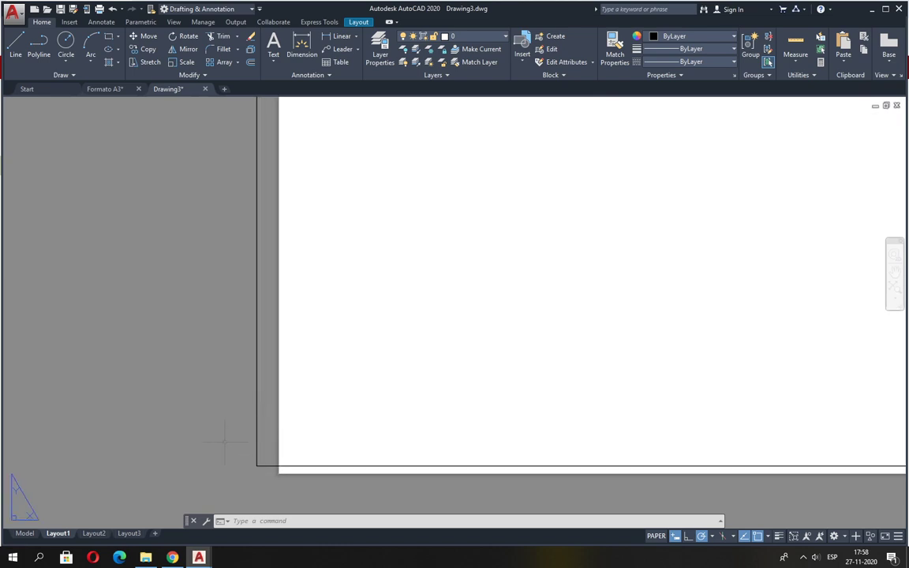
pyautogui.scroll(-5, 225, 442)
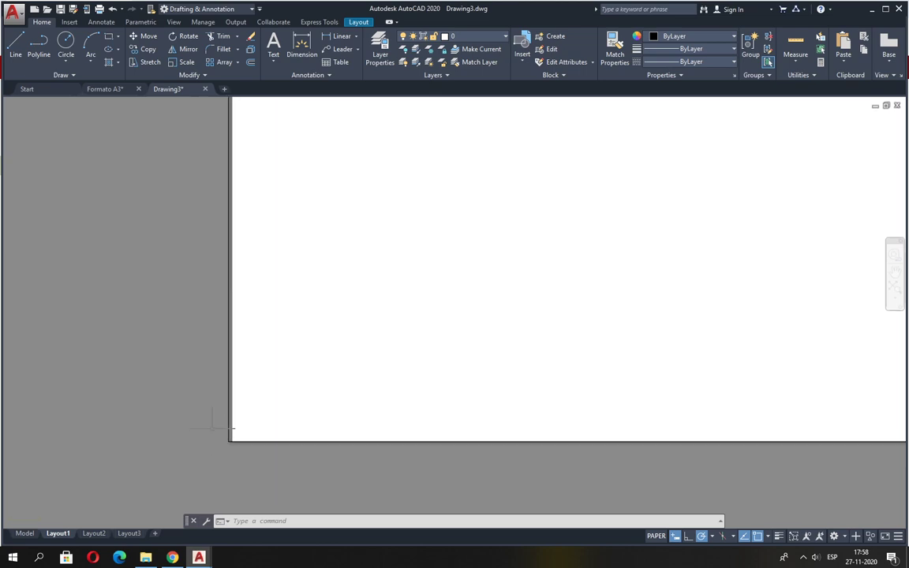
pyautogui.moveTo(384, 324); pyautogui.dragTo(370, 389, button='middle')
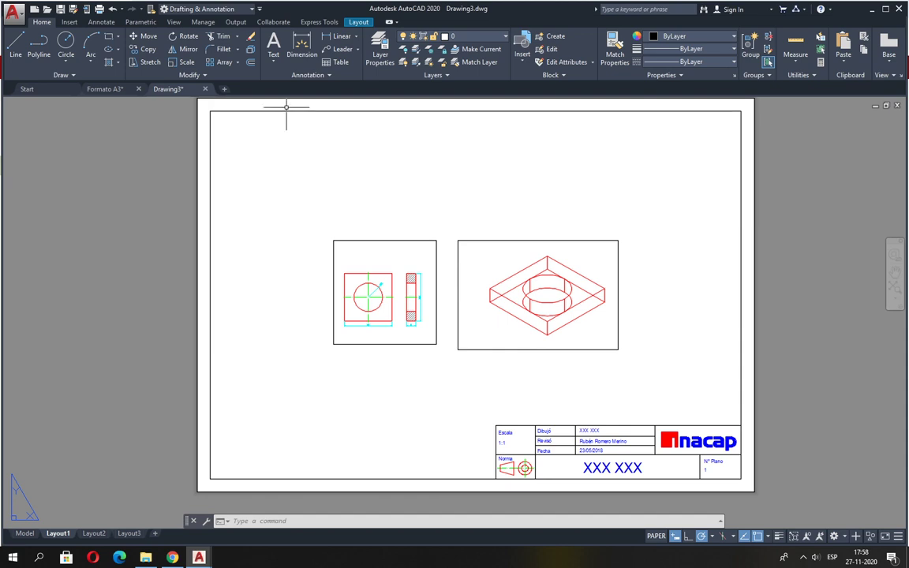
# Enlarge the viewport of the 2D views by stretching its upper-left corner to just inside the frame's upper-left corner.
pyautogui.click(331, 240)
pyautogui.click(333, 240)
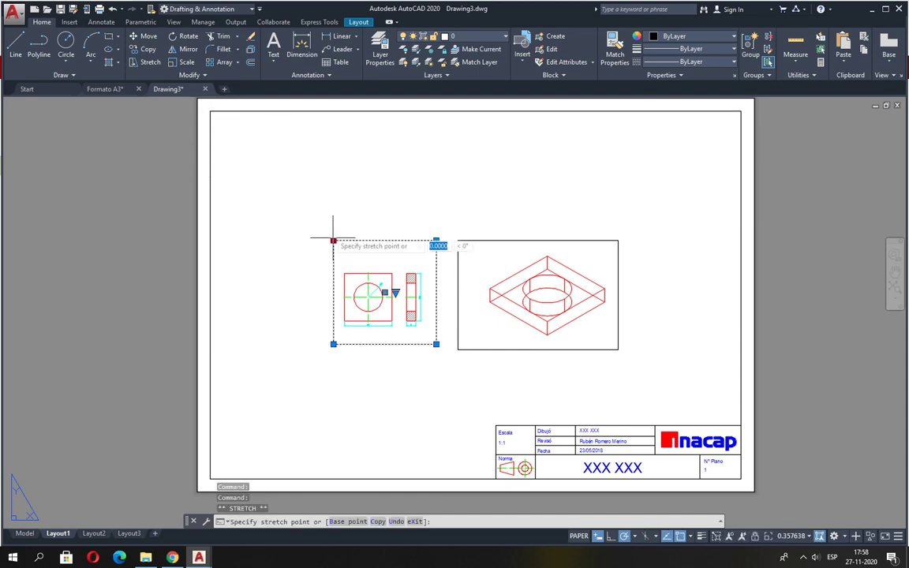
pyautogui.click(226, 131)
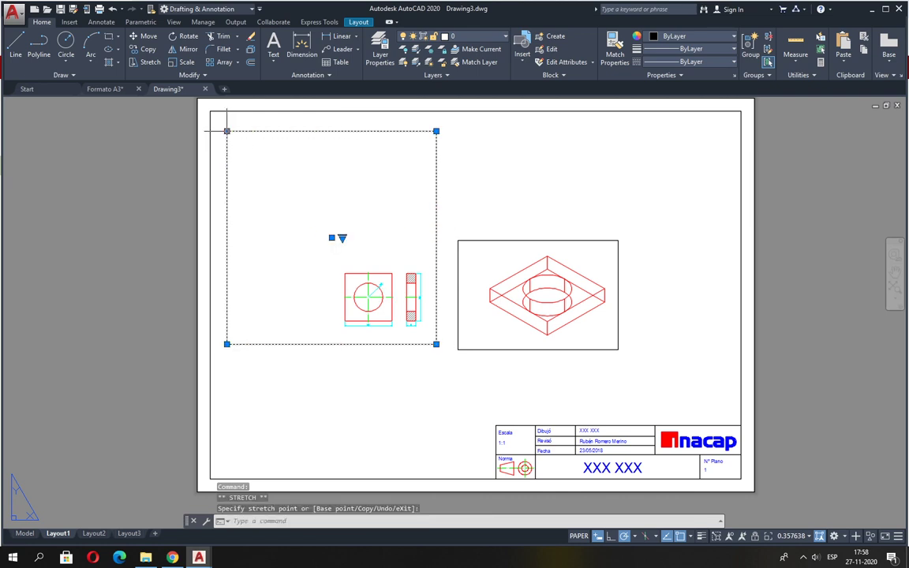
# Enlarge the isometric viewport by stretching its upper-right corner to just inside the frame's upper-right corner, and clear the selection.
pyautogui.click(603, 240)
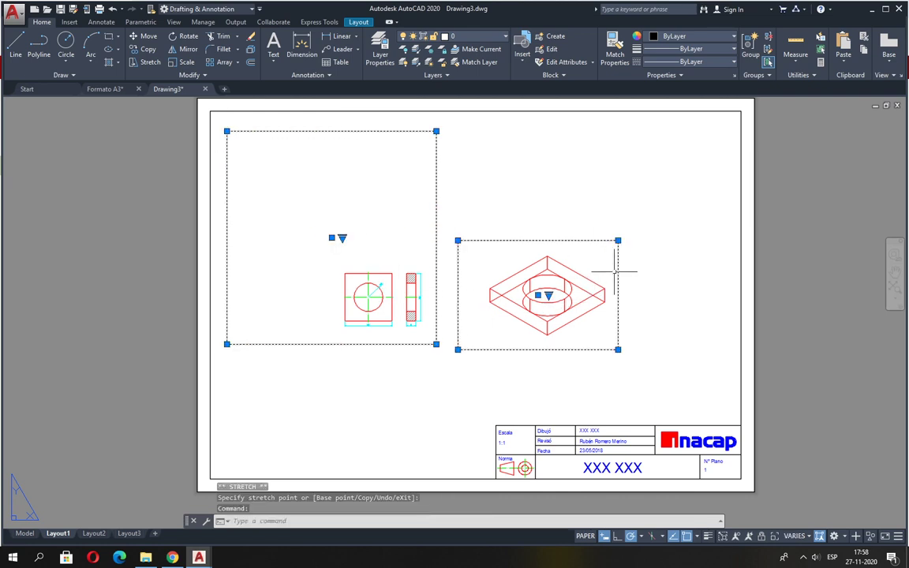
pyautogui.click(619, 240)
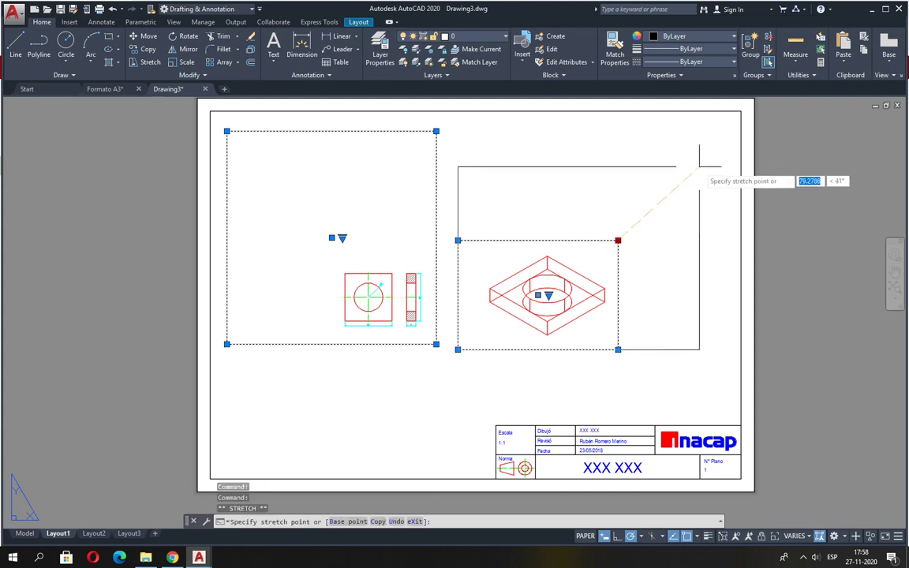
pyautogui.click(709, 132)
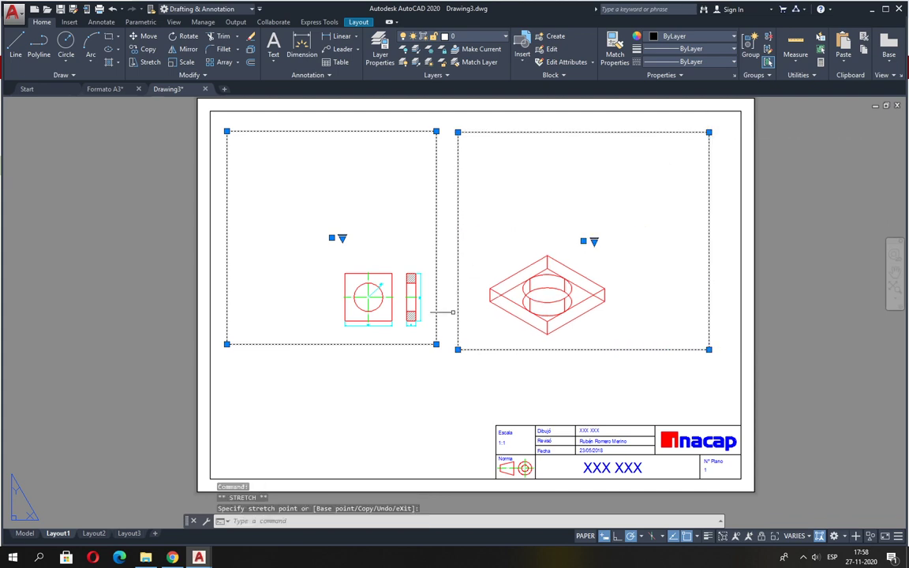
pyautogui.press('Escape')
pyautogui.press('Escape')
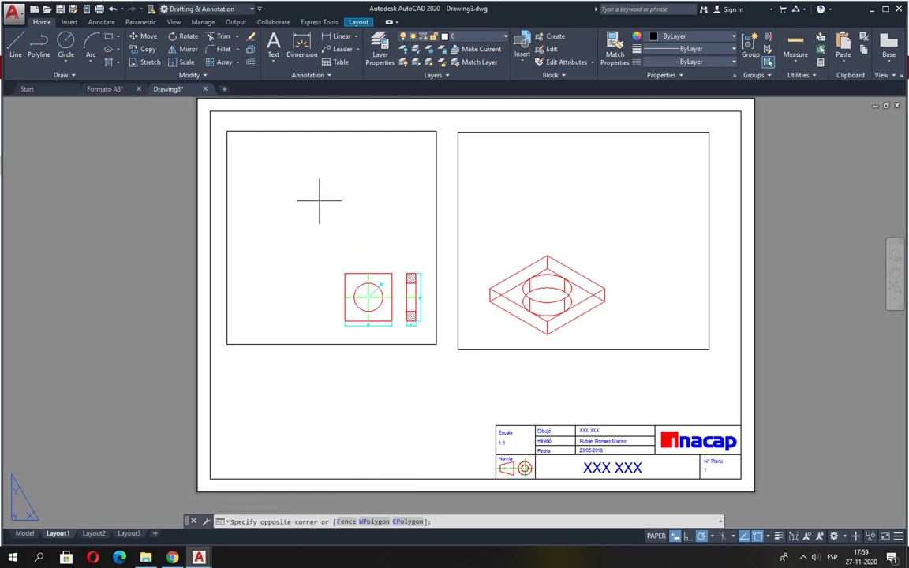
# Enlarge and center the plate's front and section views within their viewport, and return to paper space.
pyautogui.doubleClick(319, 198)
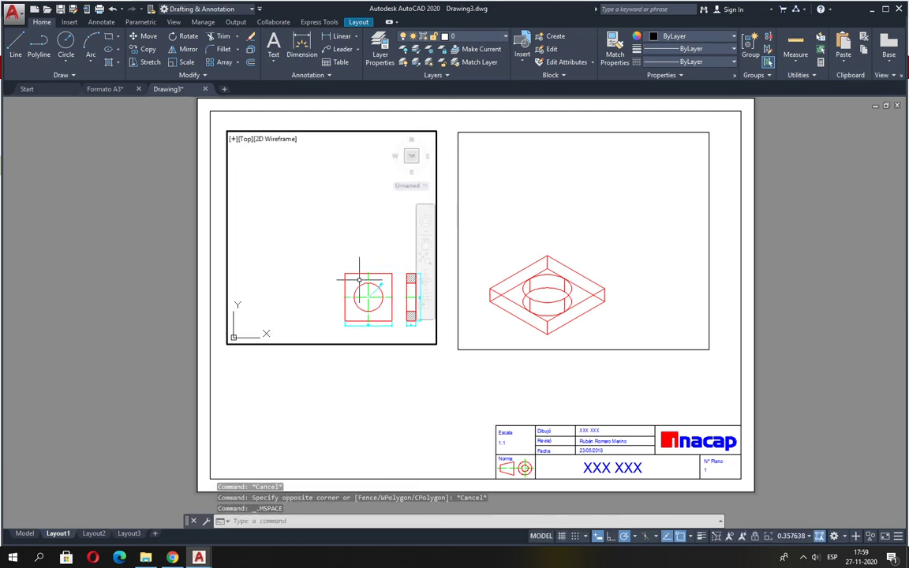
pyautogui.moveTo(366, 279); pyautogui.dragTo(314, 220, button='middle')
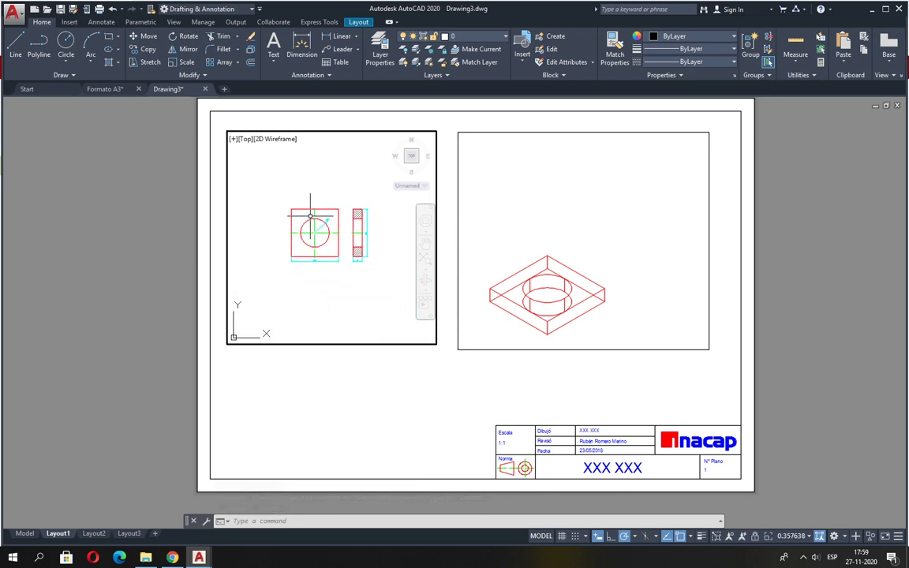
pyautogui.scroll(2, 311, 215)
pyautogui.scroll(2, 310, 216)
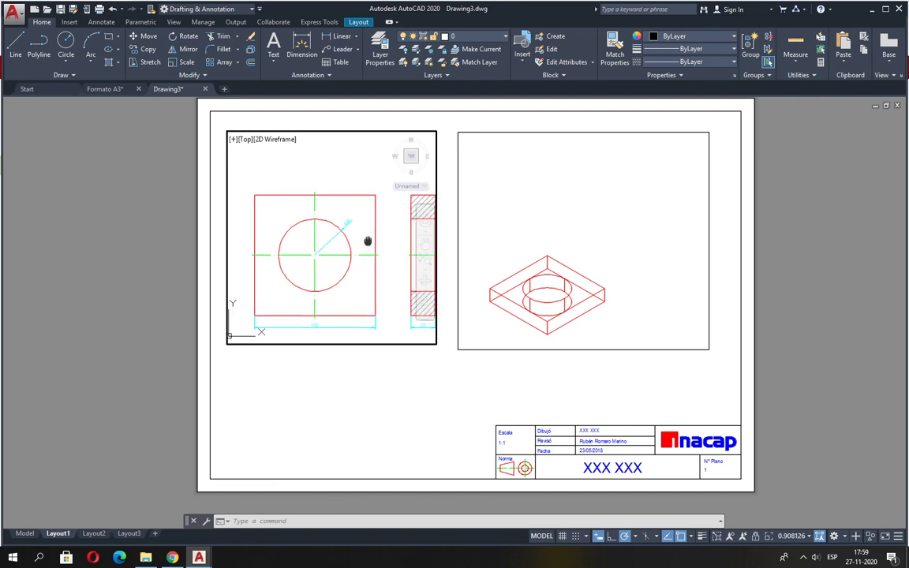
pyautogui.moveTo(367, 244); pyautogui.dragTo(347, 227, button='middle')
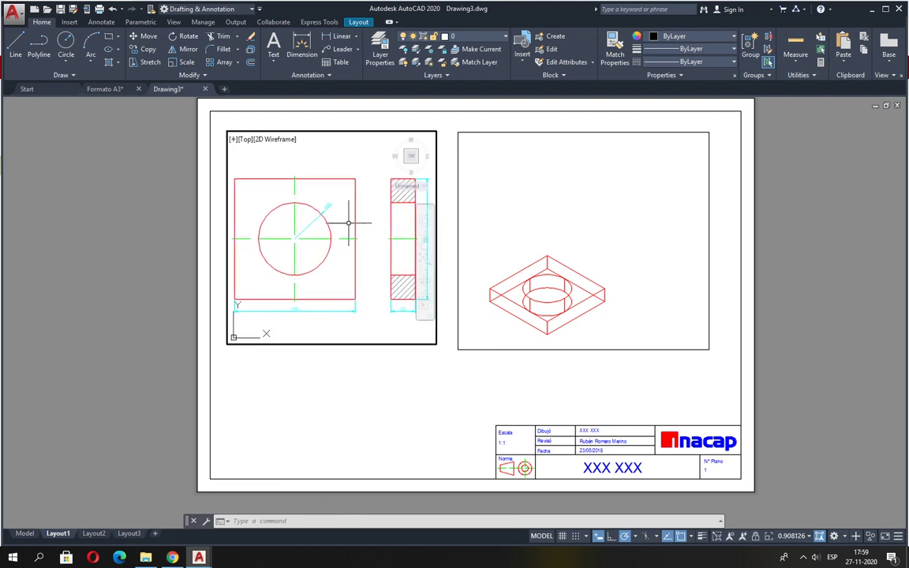
pyautogui.doubleClick(387, 380)
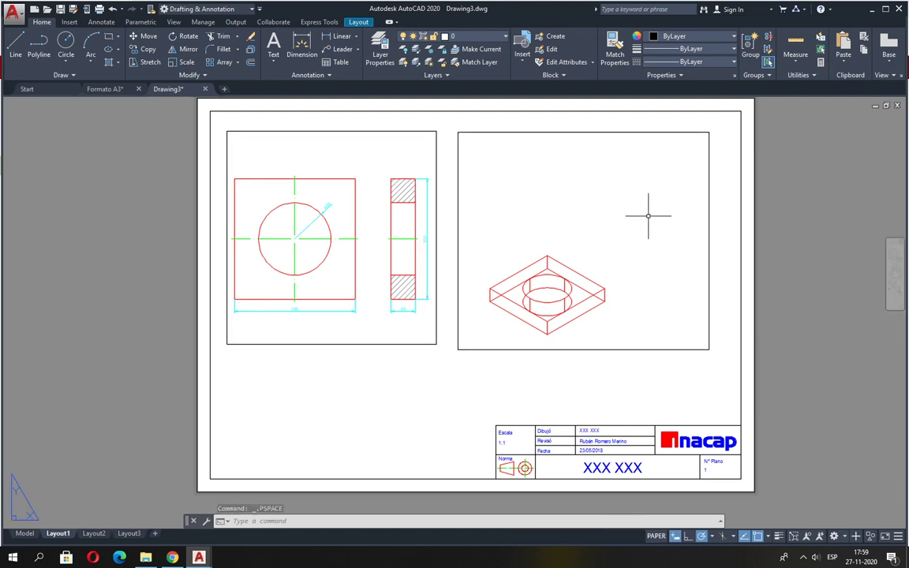
# Center and enlarge the isometric solid within its own viewport, and return to paper space.
pyautogui.doubleClick(580, 241)
pyautogui.moveTo(551, 285); pyautogui.dragTo(598, 229, button='middle')
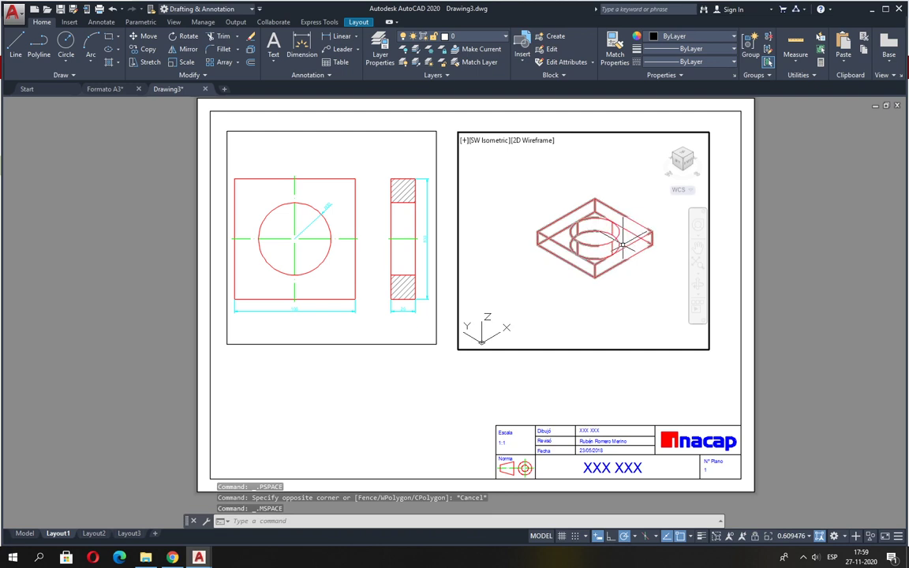
pyautogui.scroll(2, 623, 246)
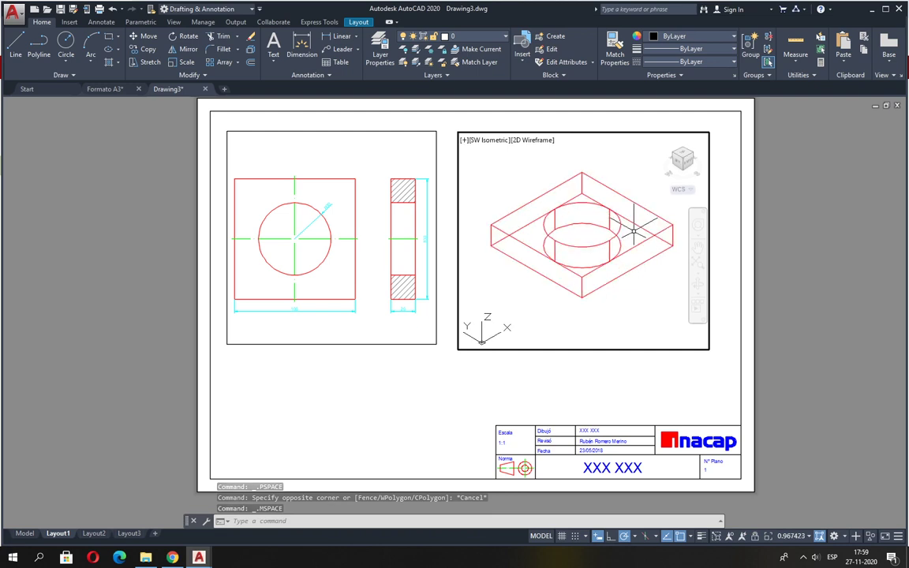
pyautogui.doubleClick(423, 396)
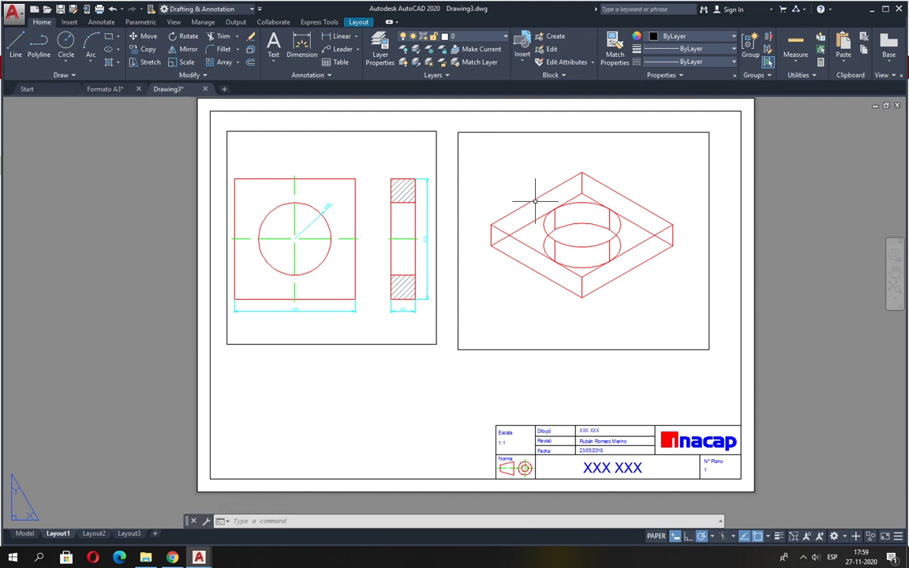
pyautogui.moveTo(399, 247); pyautogui.dragTo(404, 258, button='middle')
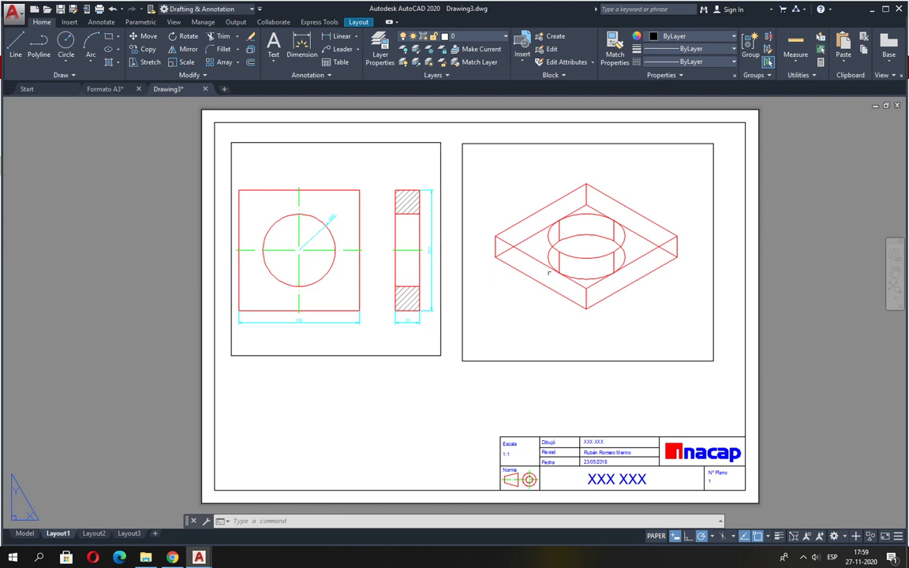
# Reactivate the isometric viewport, try several magnifications of the solid, and recenter it so the whole plate fits.
pyautogui.doubleClick(590, 270)
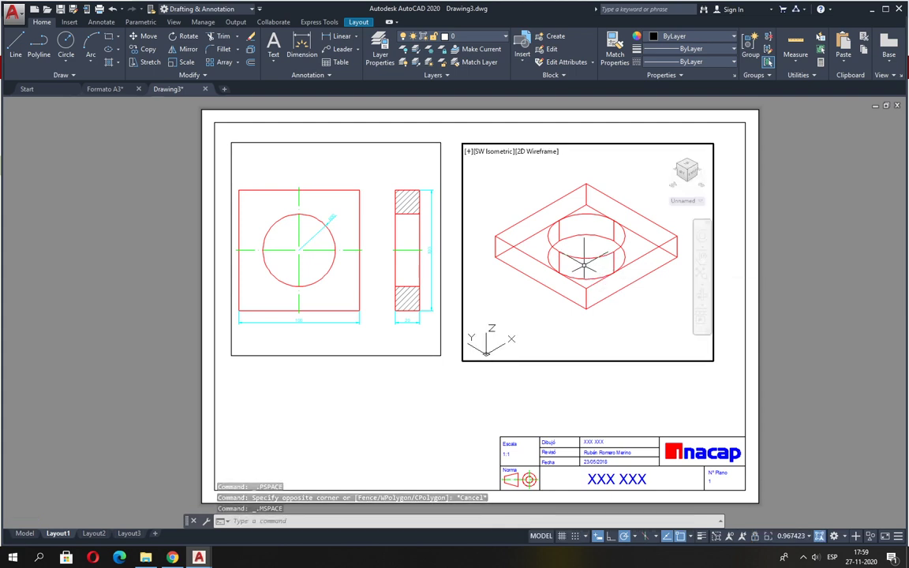
pyautogui.scroll(-8, 584, 263)
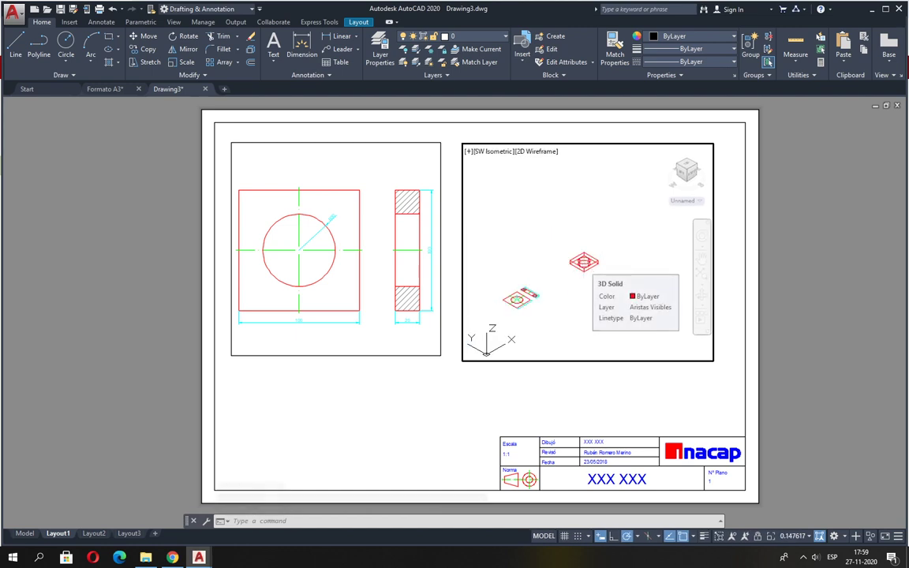
pyautogui.scroll(6, 585, 263)
pyautogui.scroll(8, 585, 263)
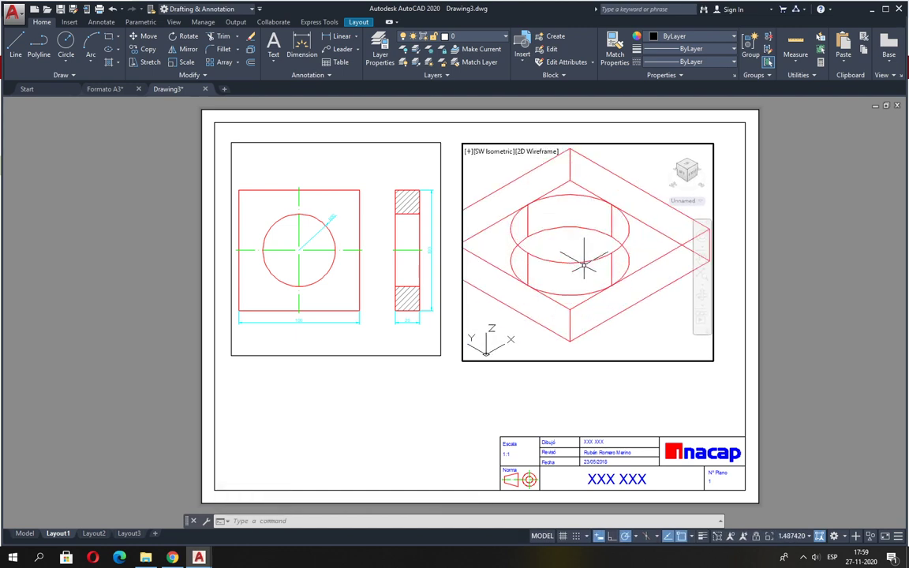
pyautogui.scroll(-6, 584, 263)
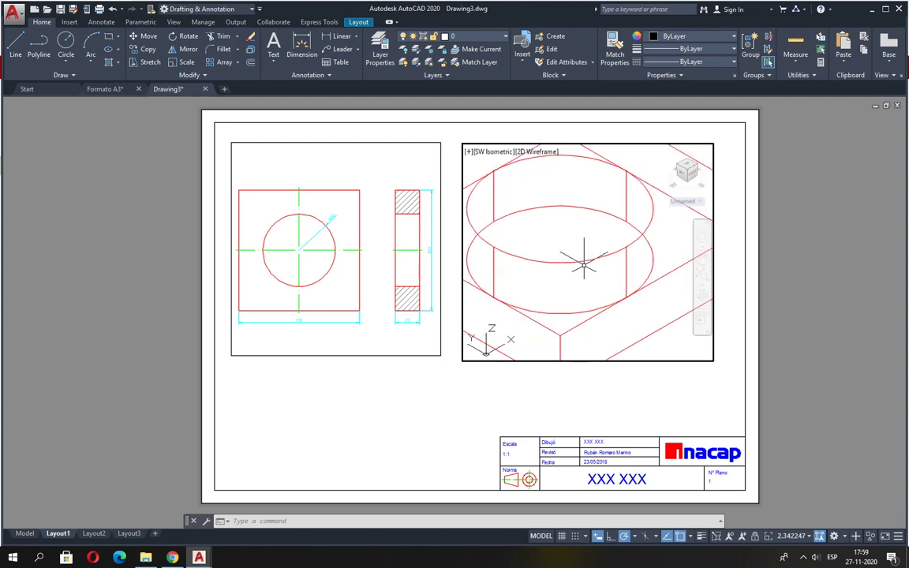
pyautogui.moveTo(552, 272); pyautogui.dragTo(569, 270, button='middle')
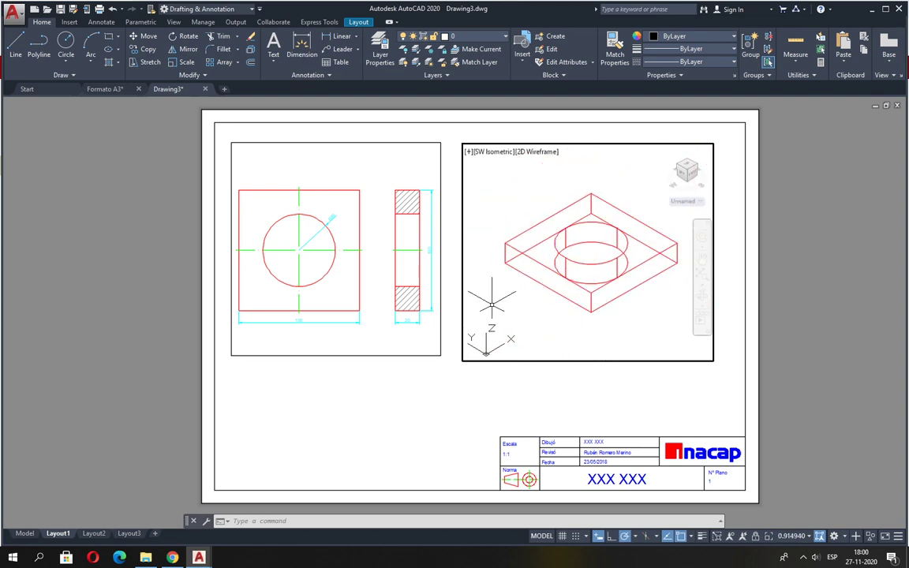
# Activate the viewport with the plate's front and section views and set its zoom scale to 1xp.
pyautogui.click(376, 248)
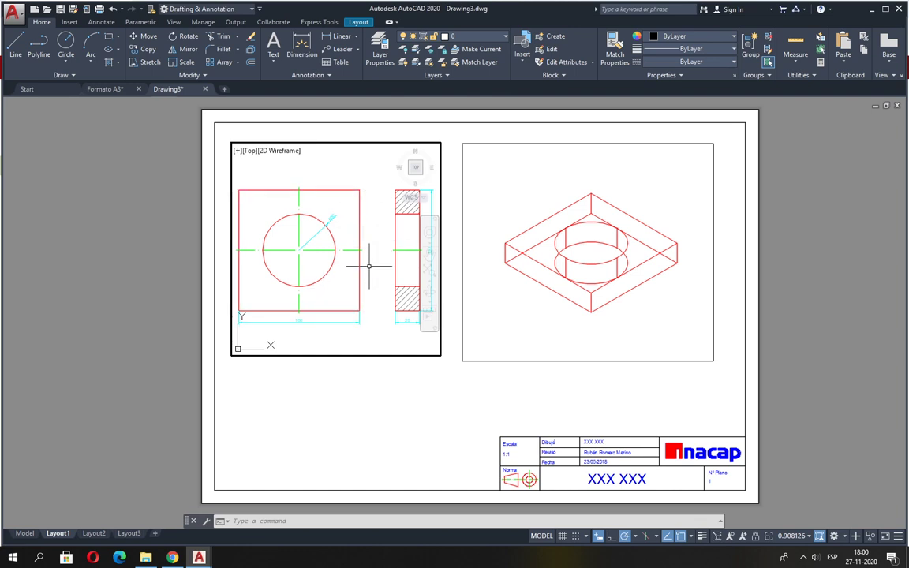
pyautogui.write('2')
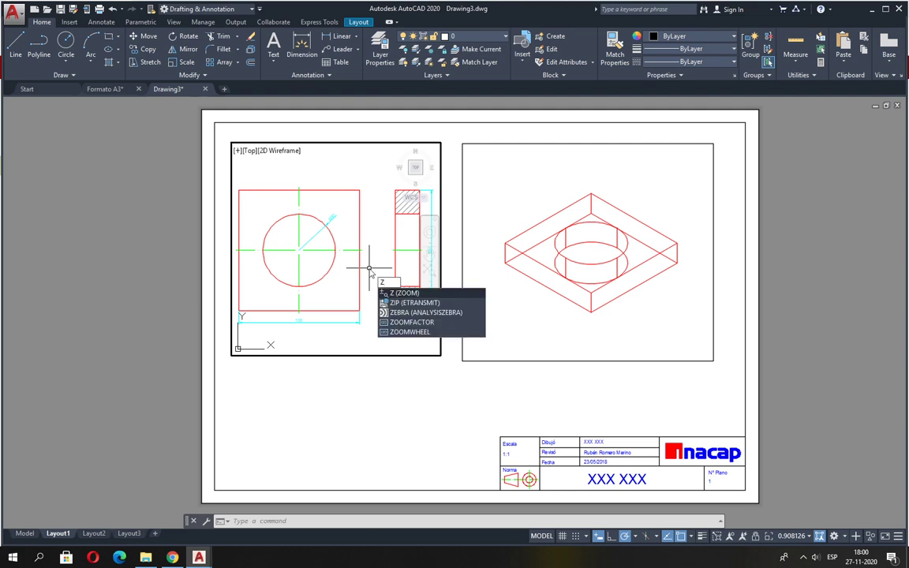
pyautogui.press('Return')
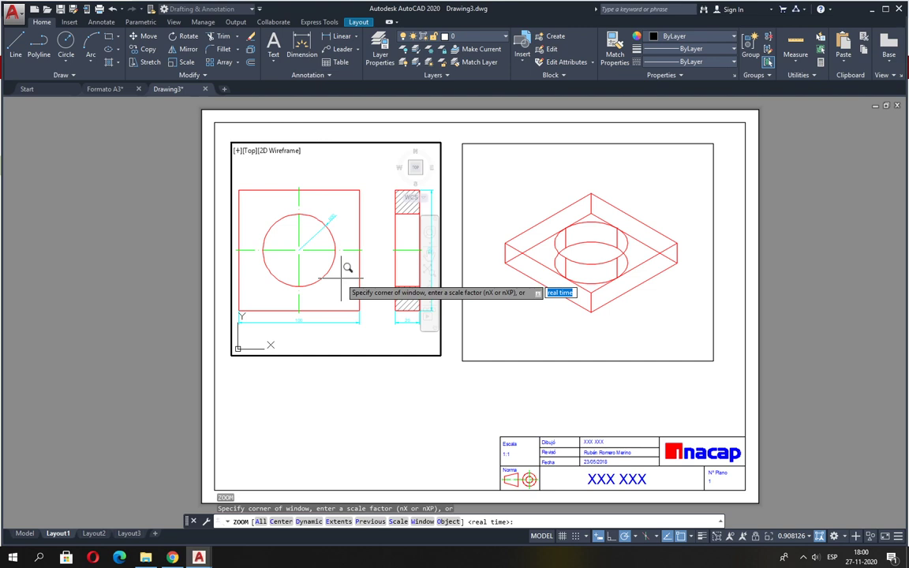
pyautogui.write('1xp')
pyautogui.press('Return')
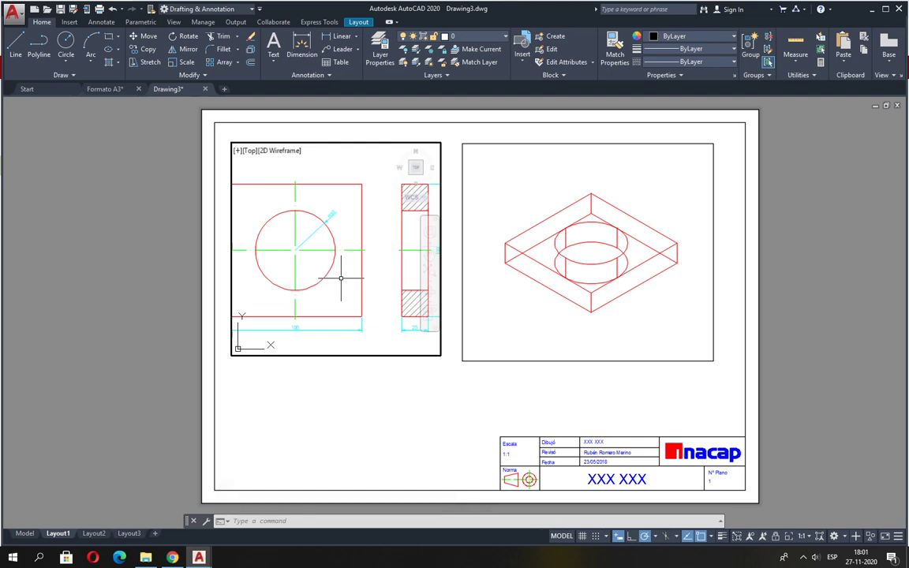
# Try zoom scales of 0.5xp and 2xp in the front and section viewport, and set it back to 1xp.
pyautogui.write('z')
pyautogui.press('Return')
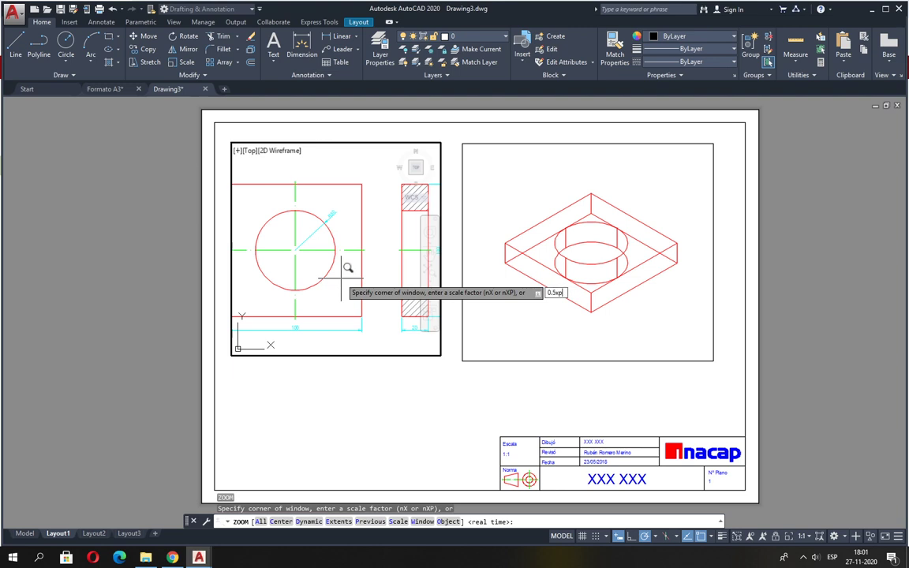
pyautogui.press('Return')
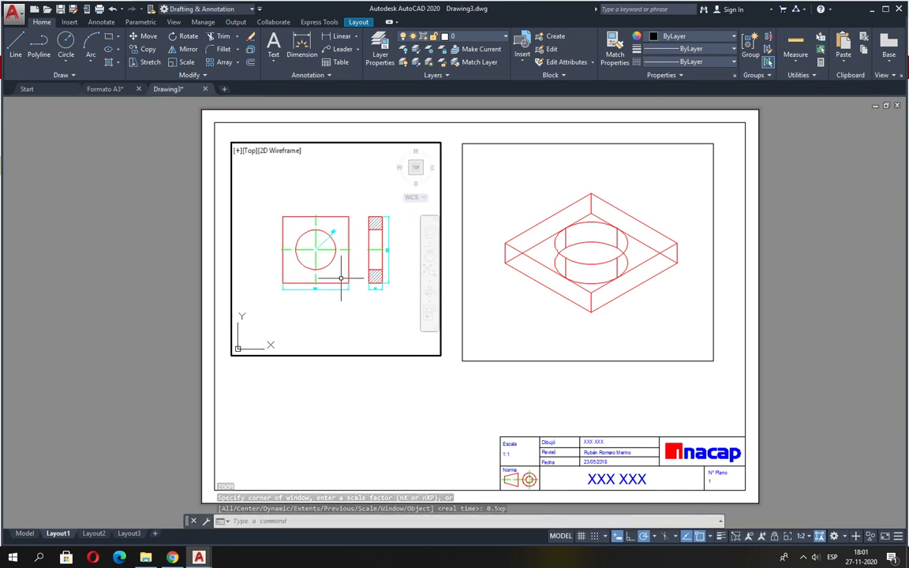
pyautogui.press('Return')
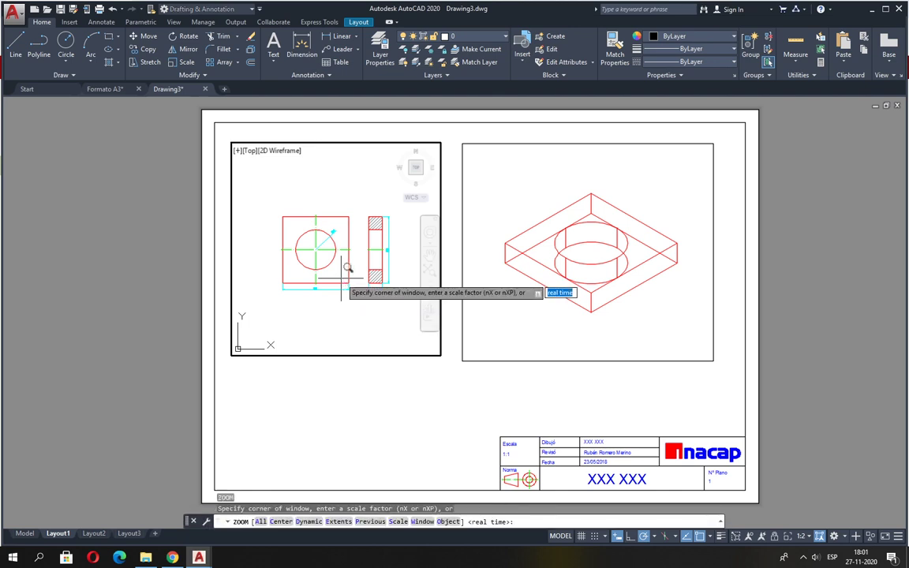
pyautogui.write('2xp')
pyautogui.press('Return')
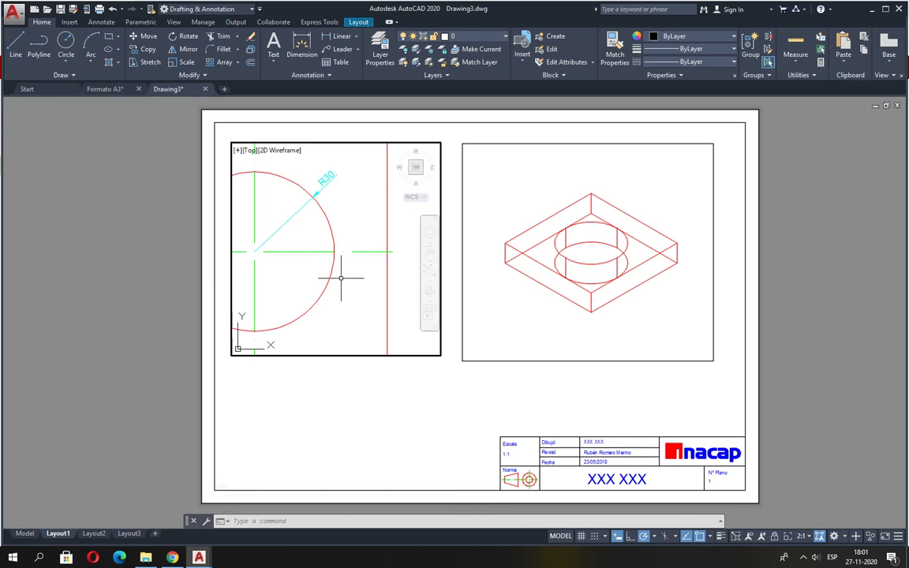
pyautogui.press('Return')
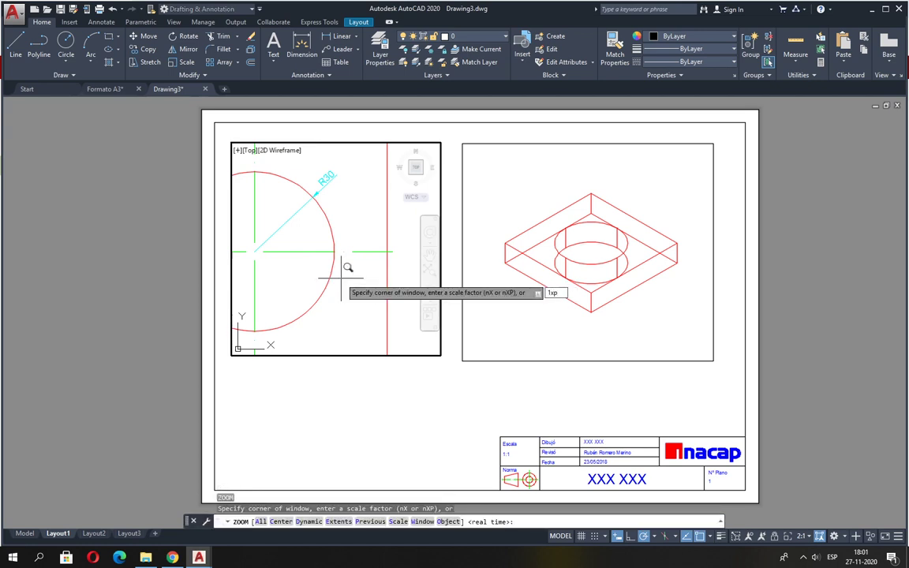
pyautogui.press('Return')
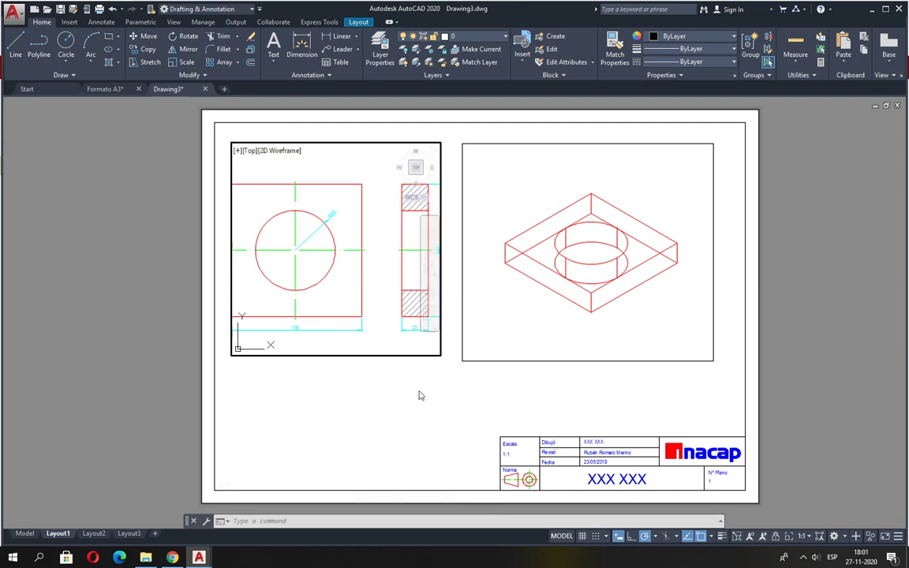
# Return to paper space and stretch the front and section viewport's lower-right corner almost to the isometric viewport, aligning their lower edges.
pyautogui.doubleClick(444, 422)
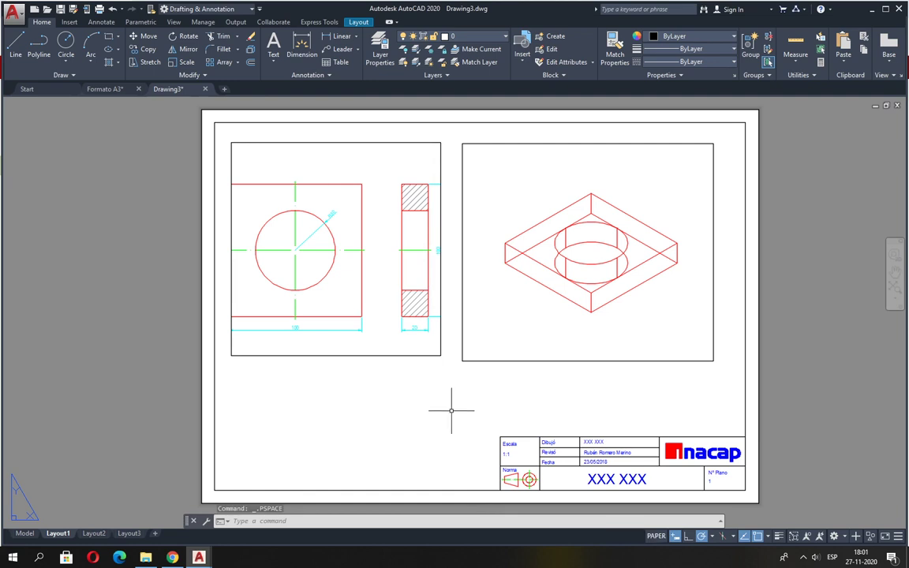
pyautogui.click(439, 356)
pyautogui.click(440, 355)
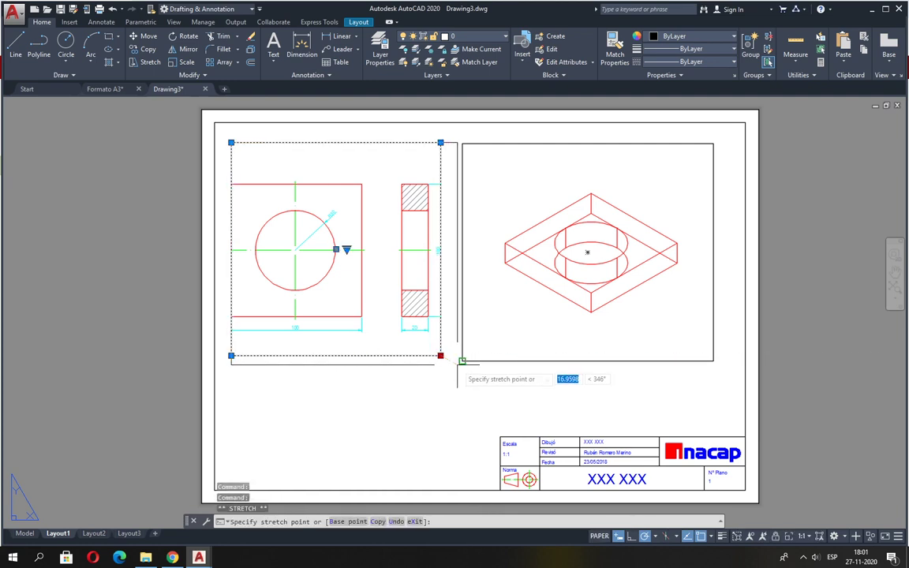
pyautogui.click(461, 360)
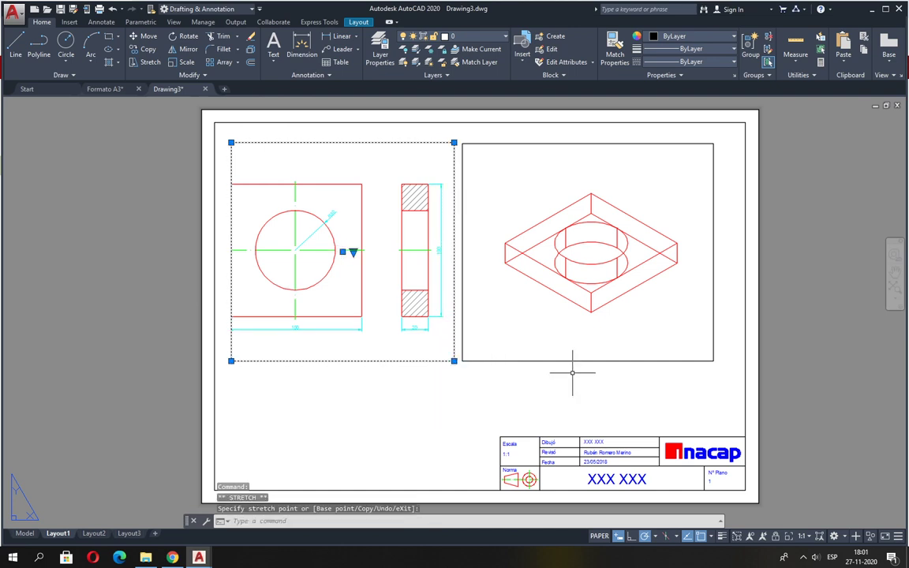
pyautogui.click(143, 36)
pyautogui.press('Escape')
pyautogui.press('Escape')
pyautogui.press('Escape')
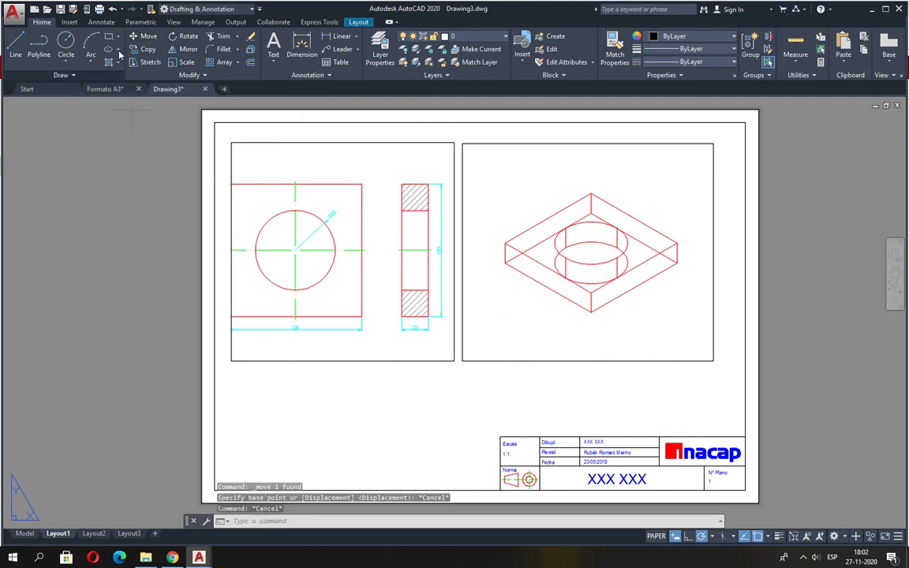
# Move the isometric viewport horizontally about 21 mm to the right, just inside the frame's right edge.
pyautogui.click(143, 37)
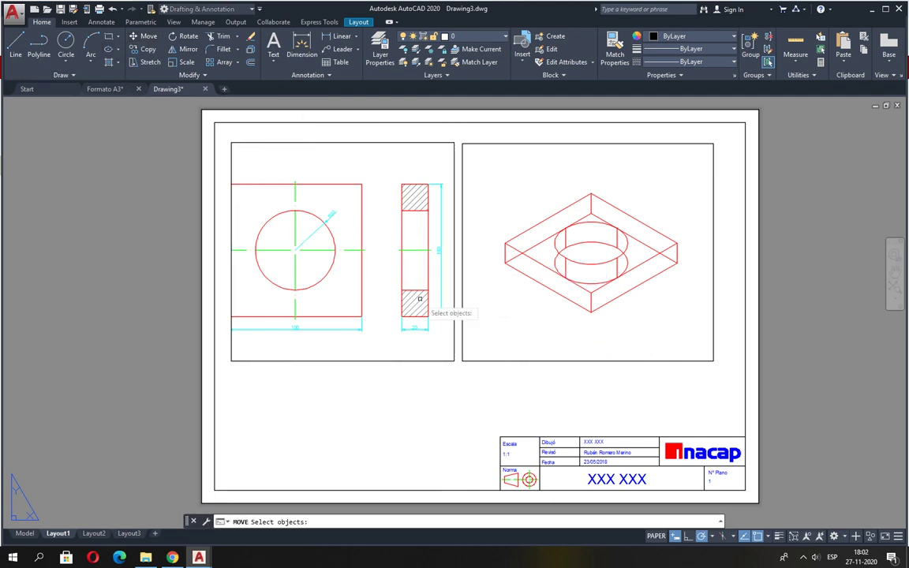
pyautogui.click(491, 361)
pyautogui.press('Return')
pyautogui.click(491, 390)
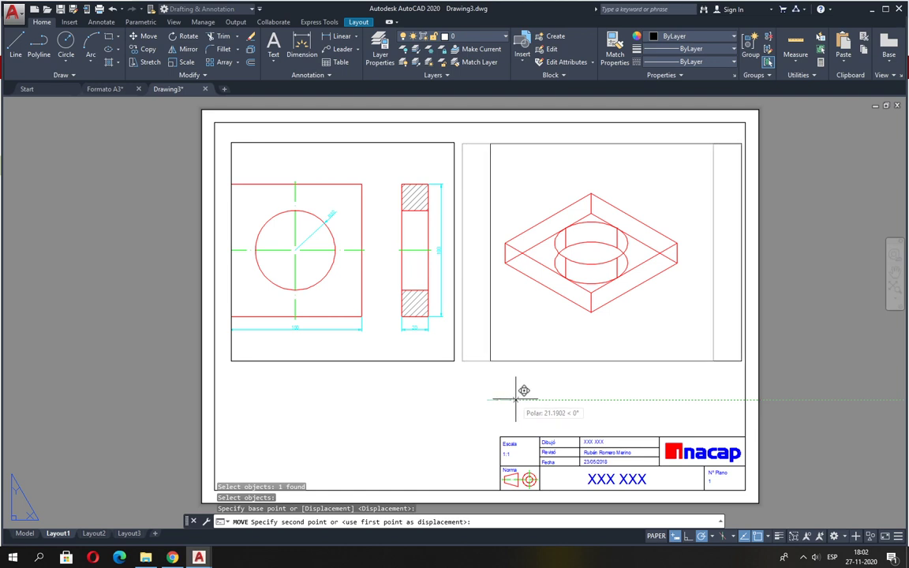
pyautogui.click(520, 390)
# Widen the front and section viewport by stretching its lower-right corner close to the isometric viewport, and clear the selection.
pyautogui.click(452, 363)
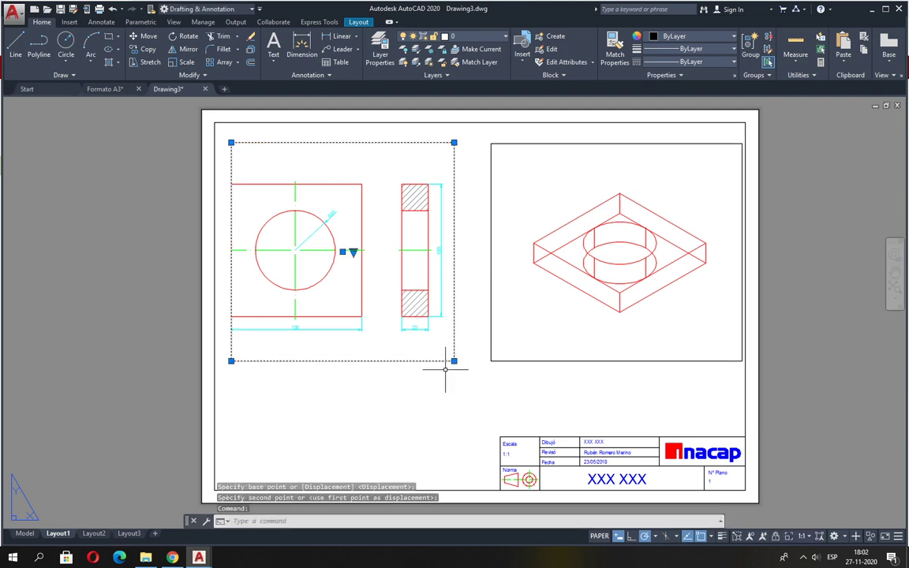
pyautogui.click(454, 361)
pyautogui.click(479, 361)
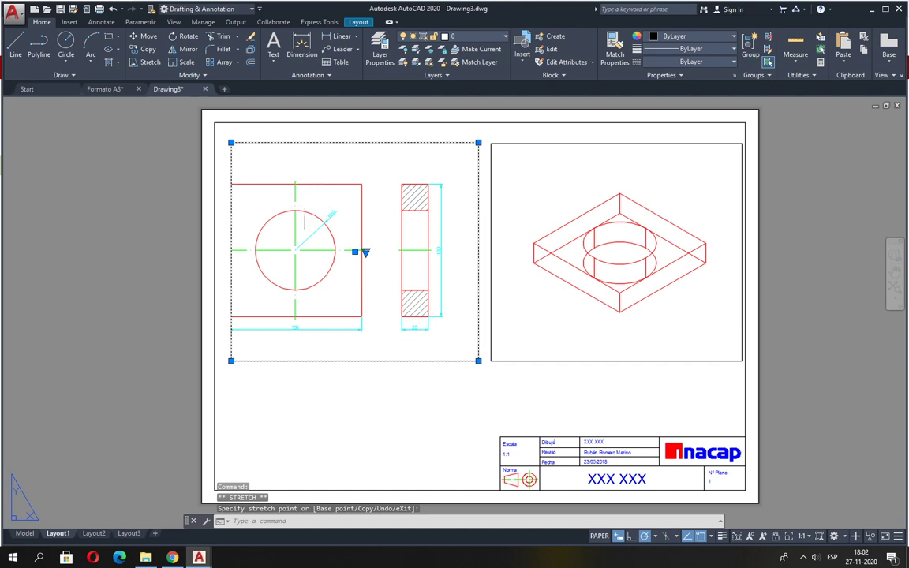
pyautogui.press('Escape')
pyautogui.press('Escape')
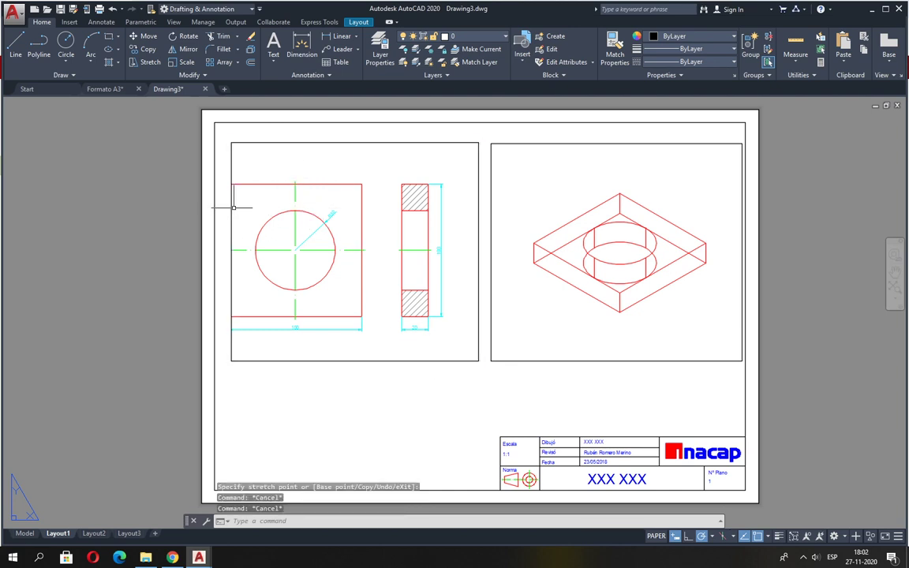
# Activate the widened viewport and shift the plate's front and section views until both lie fully inside it.
pyautogui.doubleClick(376, 207)
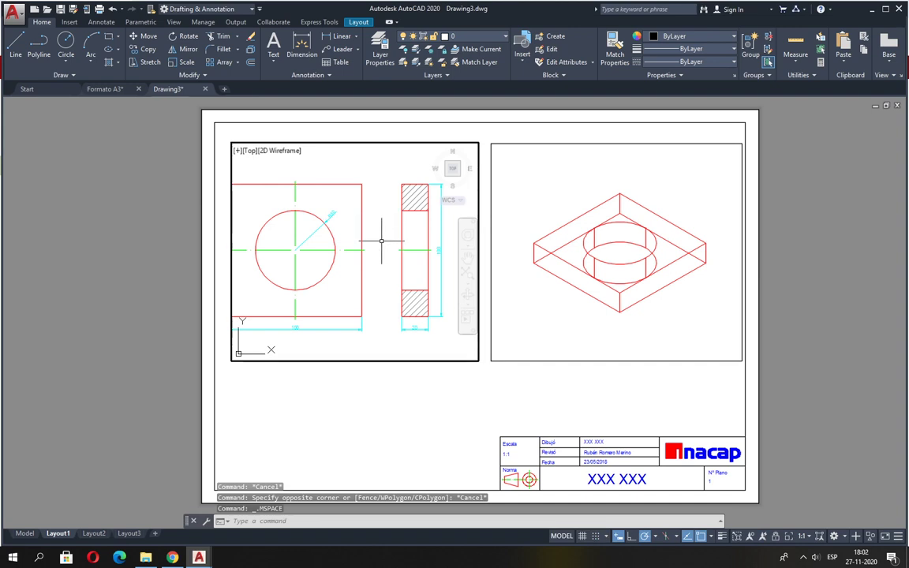
pyautogui.moveTo(381, 244); pyautogui.dragTo(400, 245, button='middle')
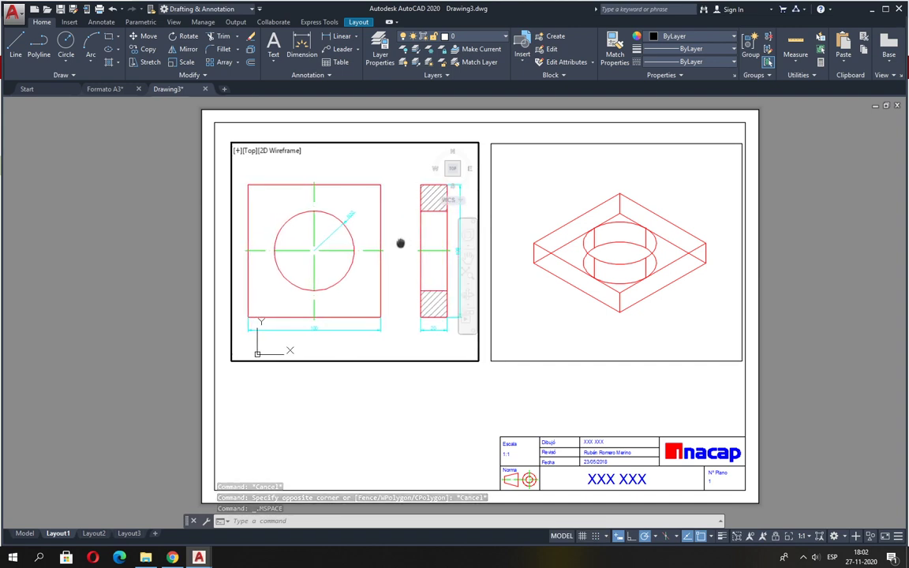
pyautogui.doubleClick(410, 392)
pyautogui.doubleClick(399, 240)
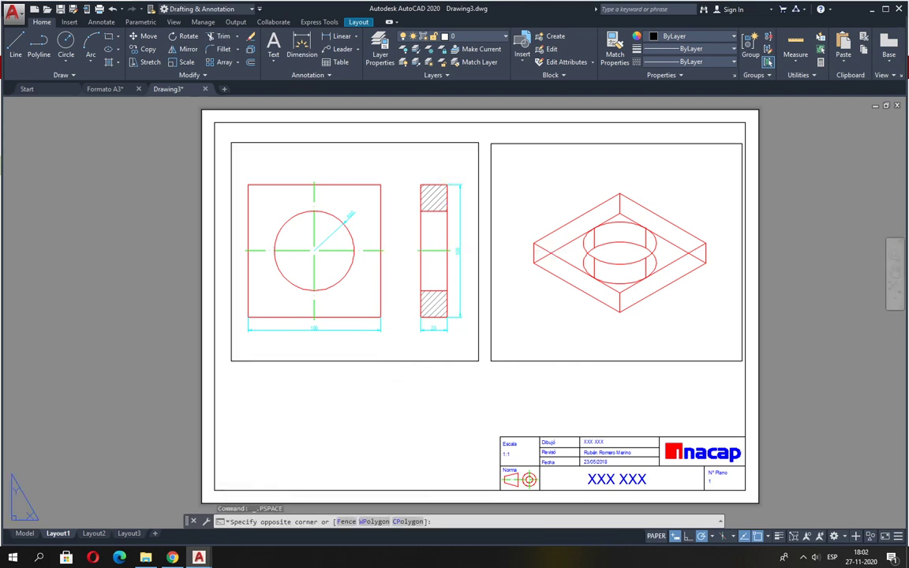
pyautogui.moveTo(408, 252)
pyautogui.mouseDown(button='middle')
pyautogui.moveTo(400, 258)
pyautogui.moveTo(414, 263)
pyautogui.moveTo(412, 252)
pyautogui.mouseUp(button='middle')
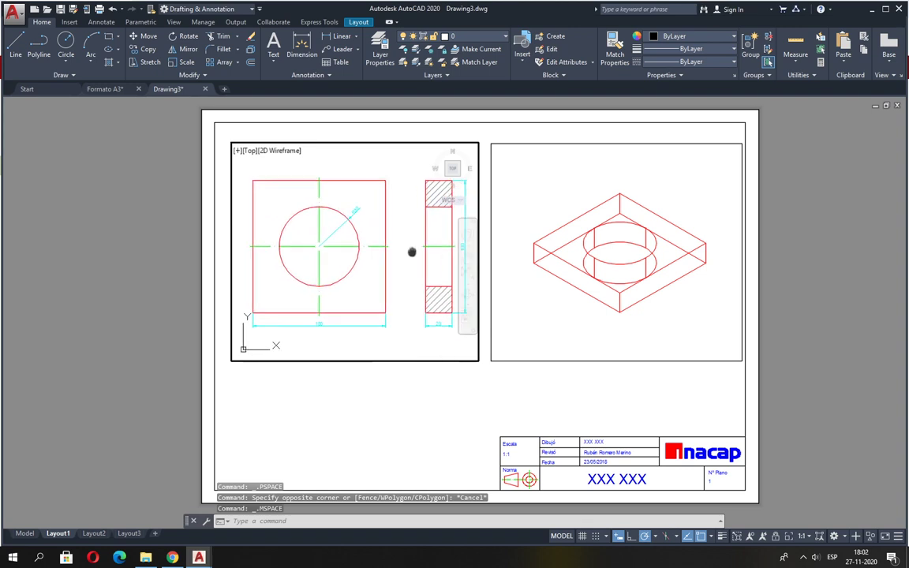
# Try other magnifications of the front and section views, then restore the 1xp scale and return to paper space.
pyautogui.scroll(2, 403, 251)
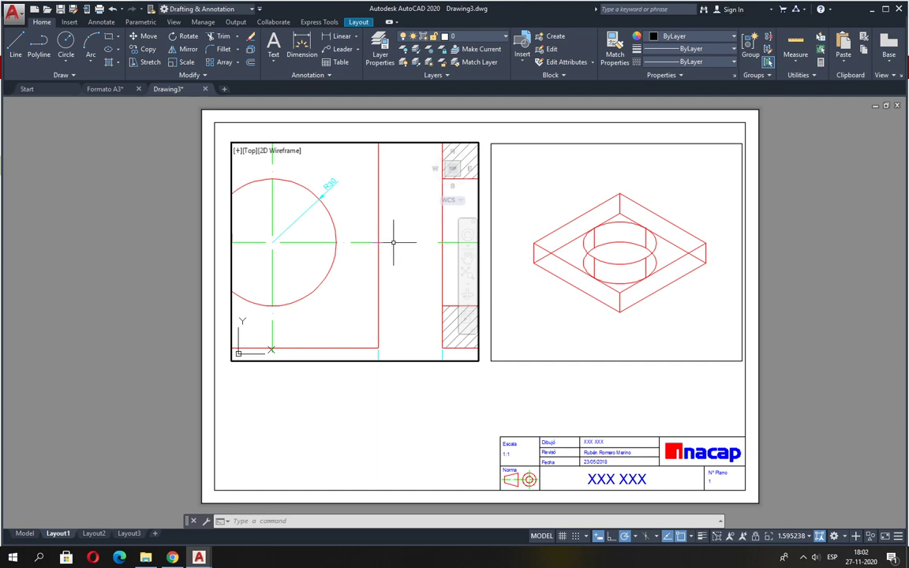
pyautogui.scroll(-2, 393, 243)
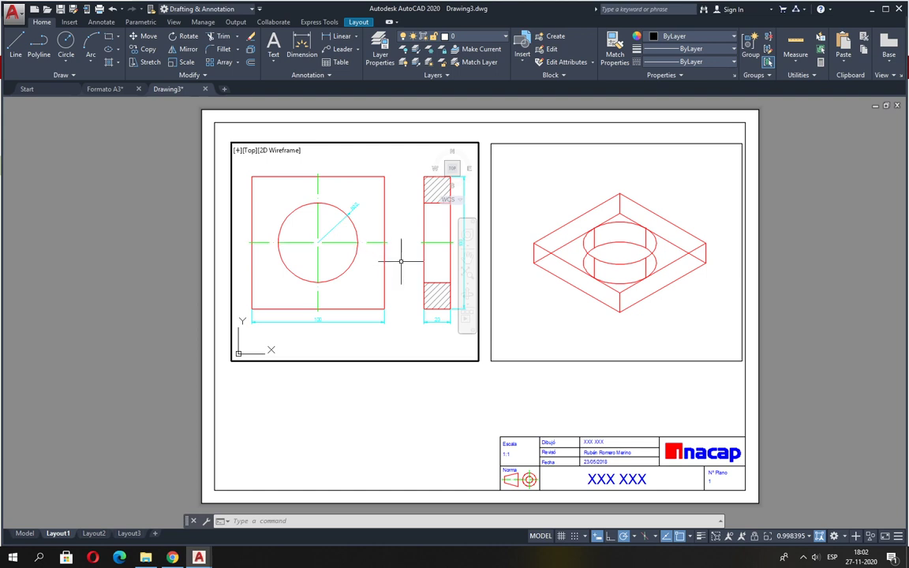
pyautogui.write('z')
pyautogui.write('1xp')
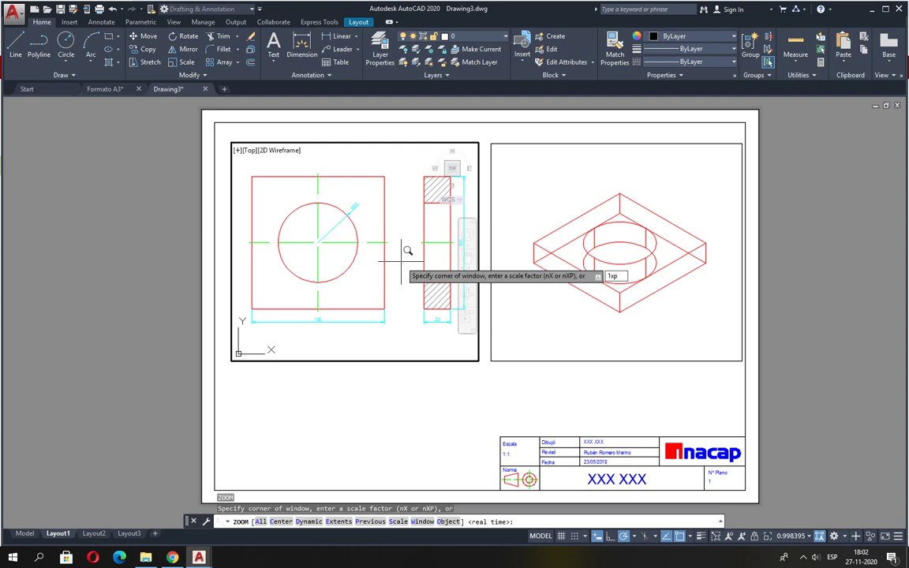
pyautogui.press('Return')
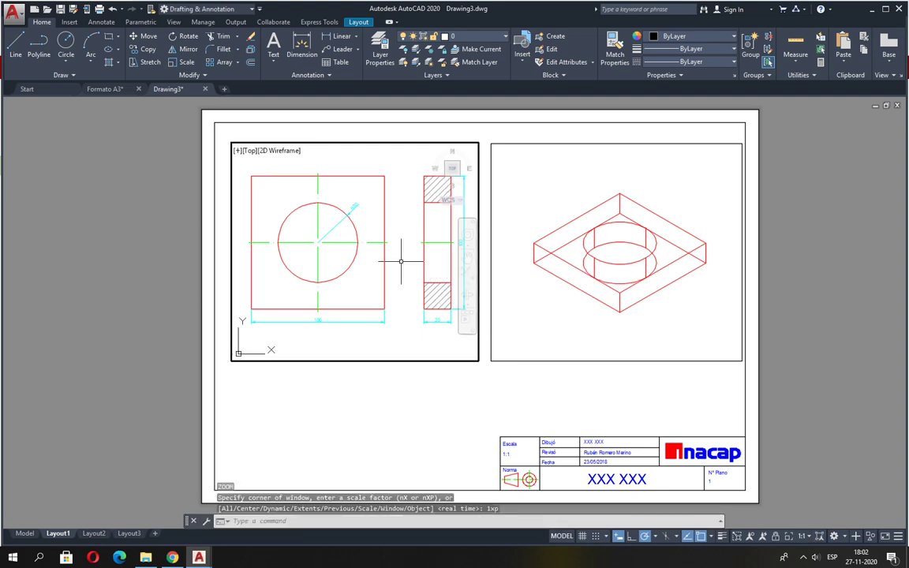
pyautogui.doubleClick(416, 395)
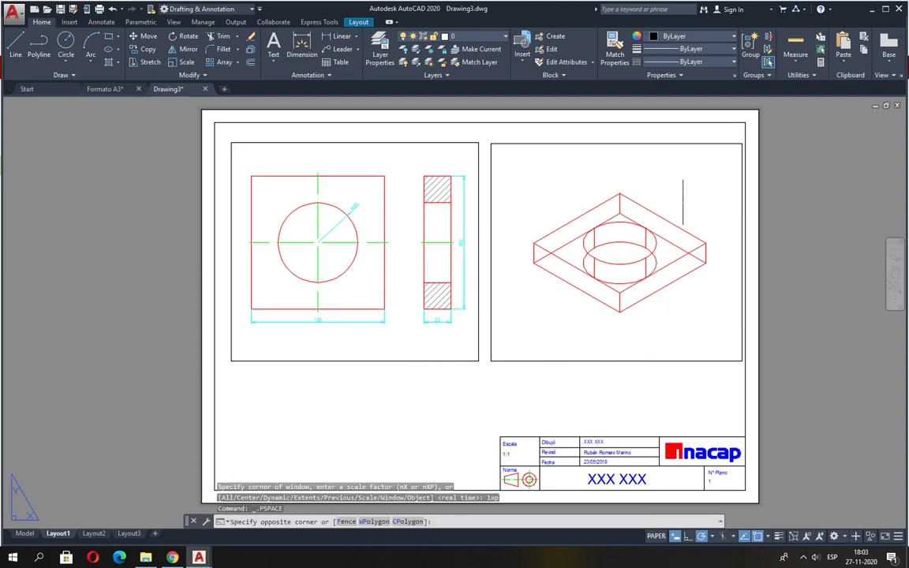
# Activate the isometric viewport, set its zoom scale to 1xp, and return to paper space.
pyautogui.doubleClick(683, 201)
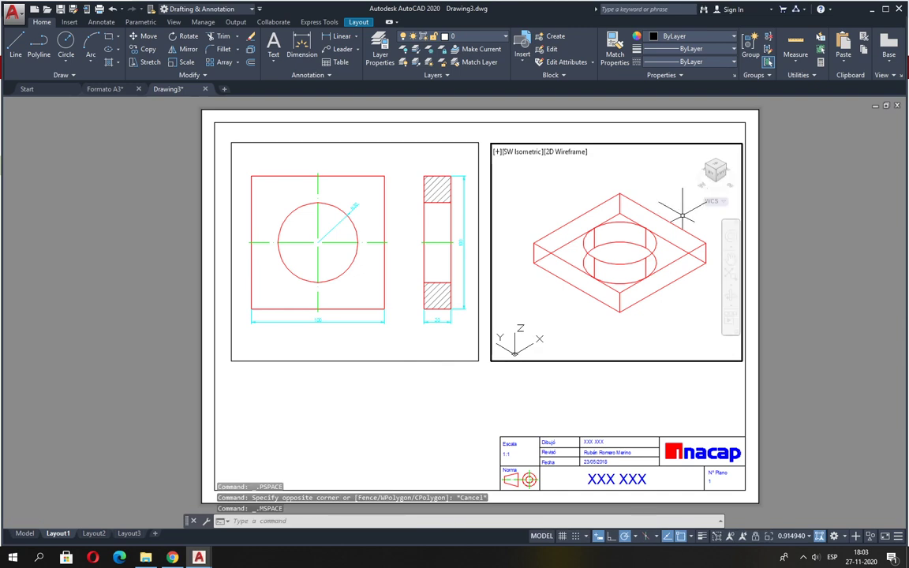
pyautogui.write('z')
pyautogui.press('Return')
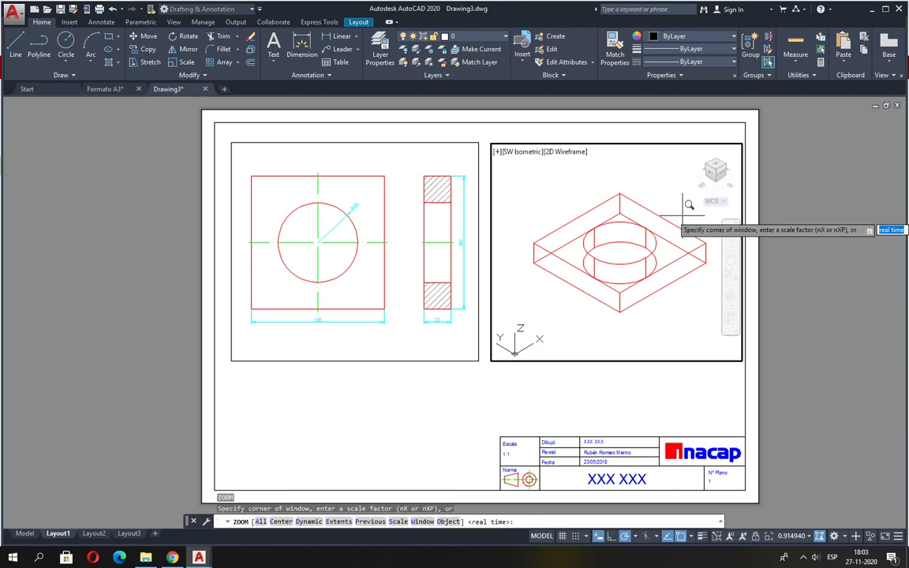
pyautogui.write('1xp')
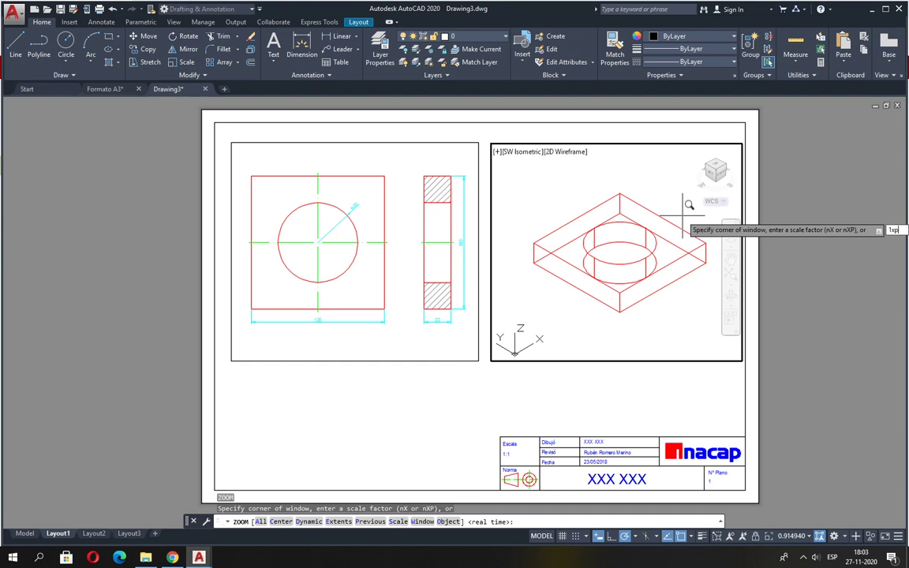
pyautogui.press('Return')
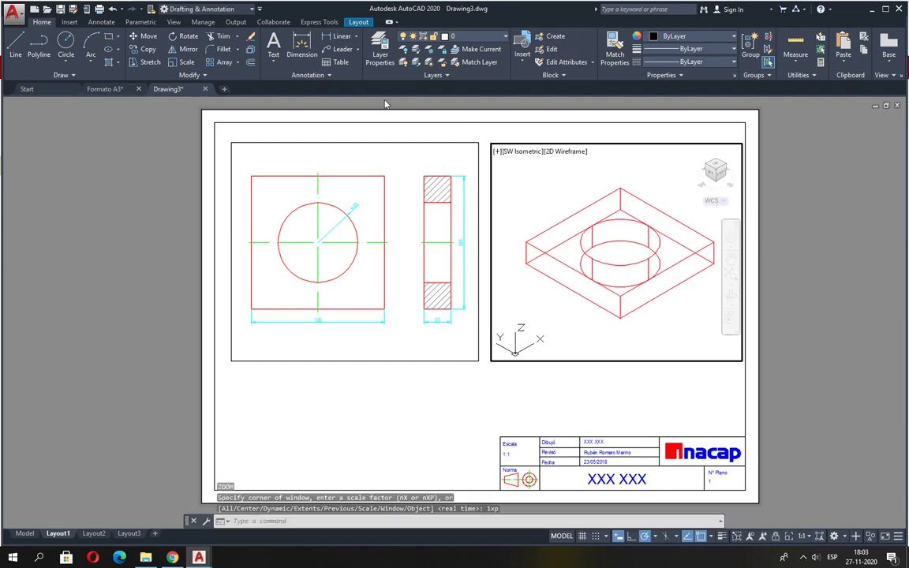
pyautogui.doubleClick(449, 414)
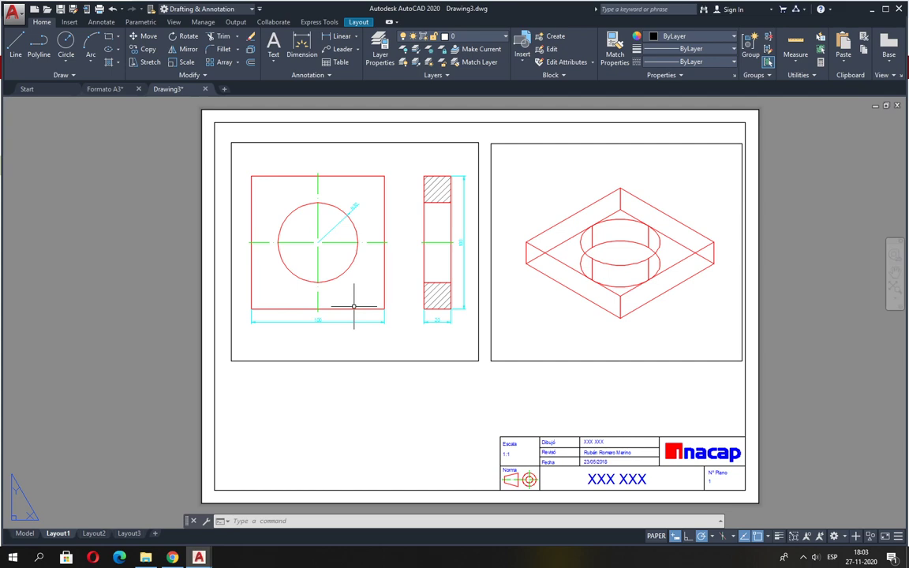
# Replace the placeholder in the title block's Dibujó field with the drafter's full name.
pyautogui.scroll(4, 658, 489)
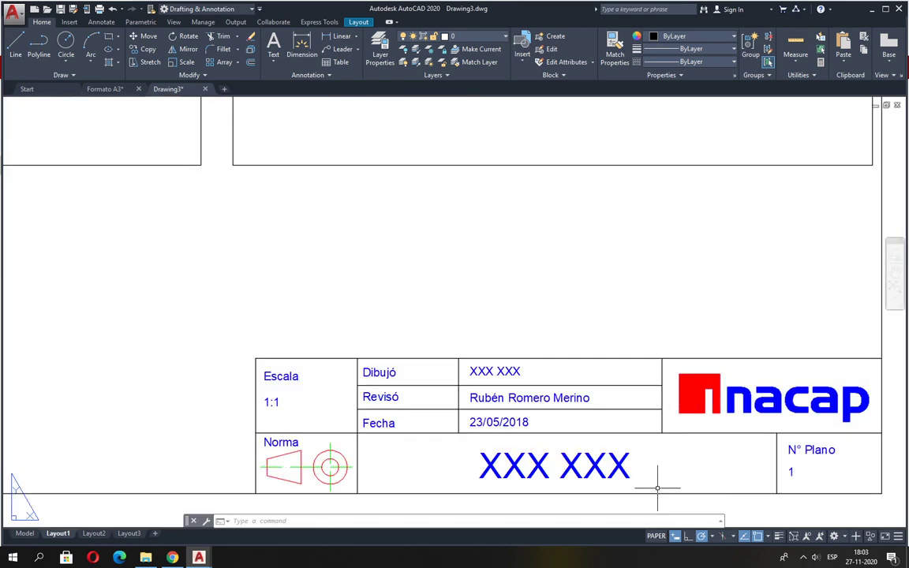
pyautogui.moveTo(657, 489); pyautogui.dragTo(607, 412, button='middle')
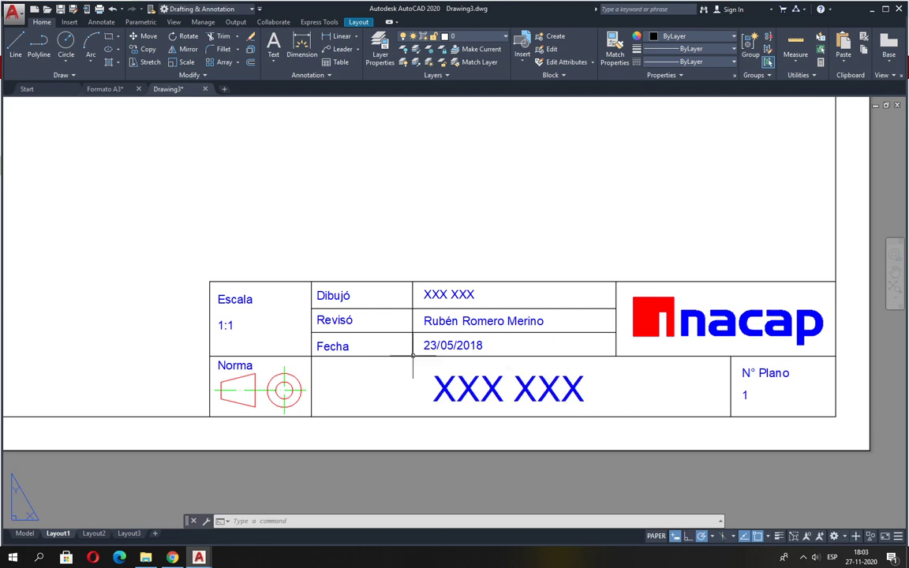
pyautogui.doubleClick(431, 296)
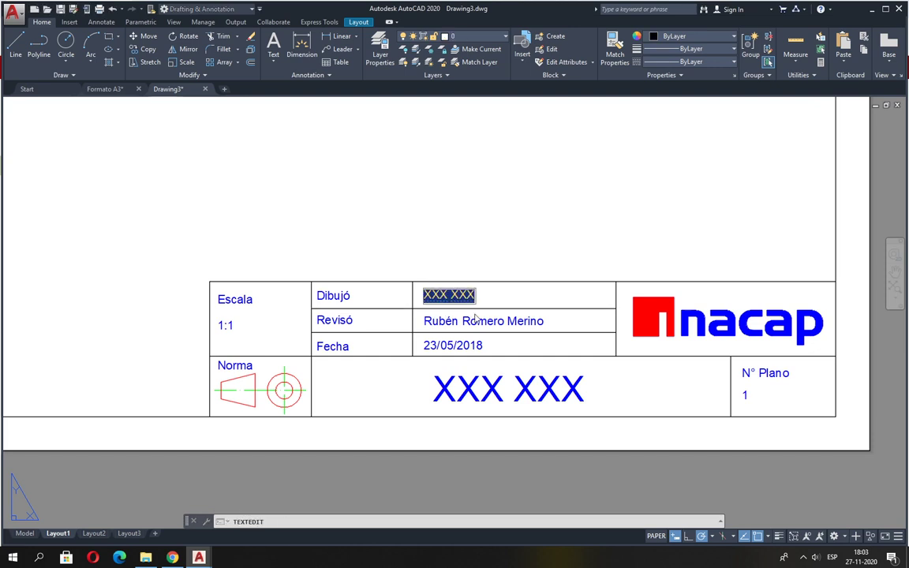
pyautogui.write('Rubén')
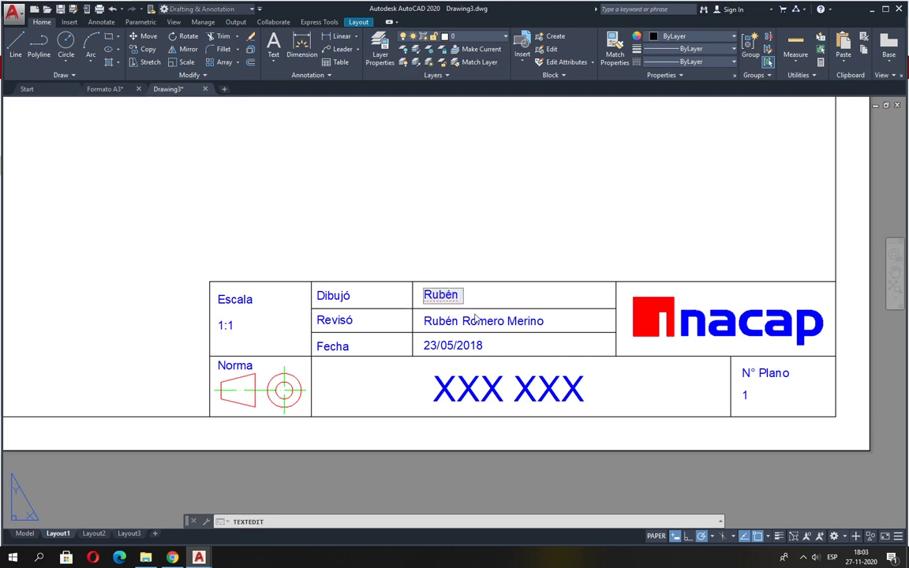
pyautogui.write(' Romero Merino')
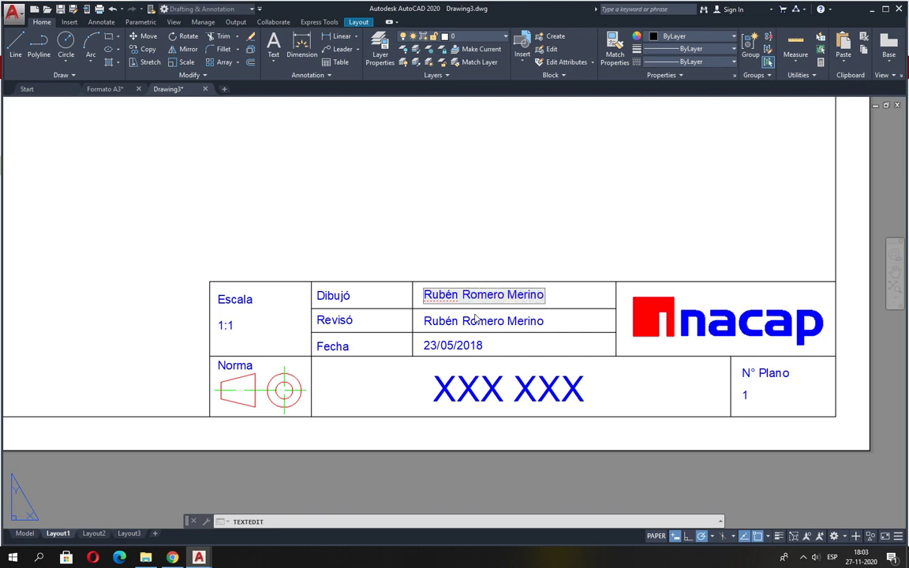
pyautogui.press('Return')
pyautogui.press('Return')
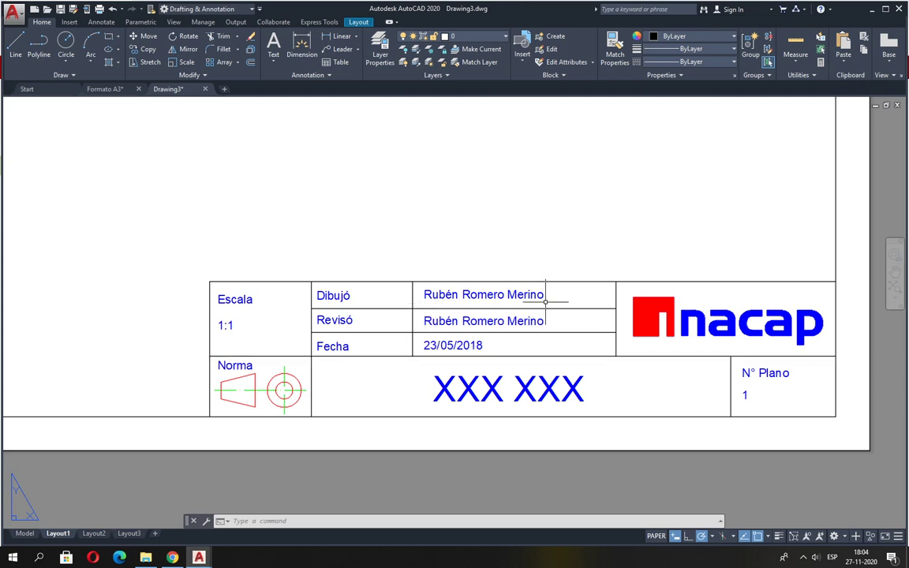
pyautogui.doubleClick(449, 346)
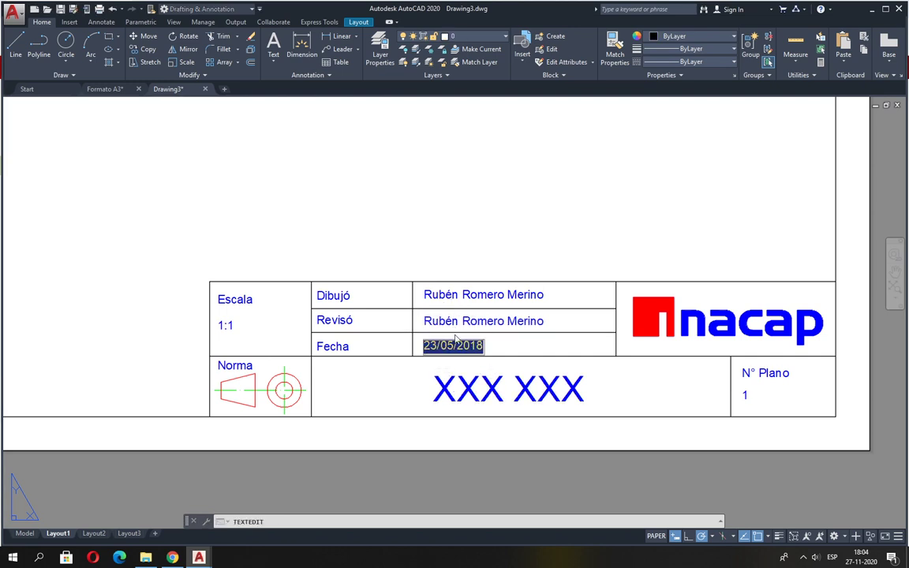
pyautogui.press('Escape')
pyautogui.press('Escape')
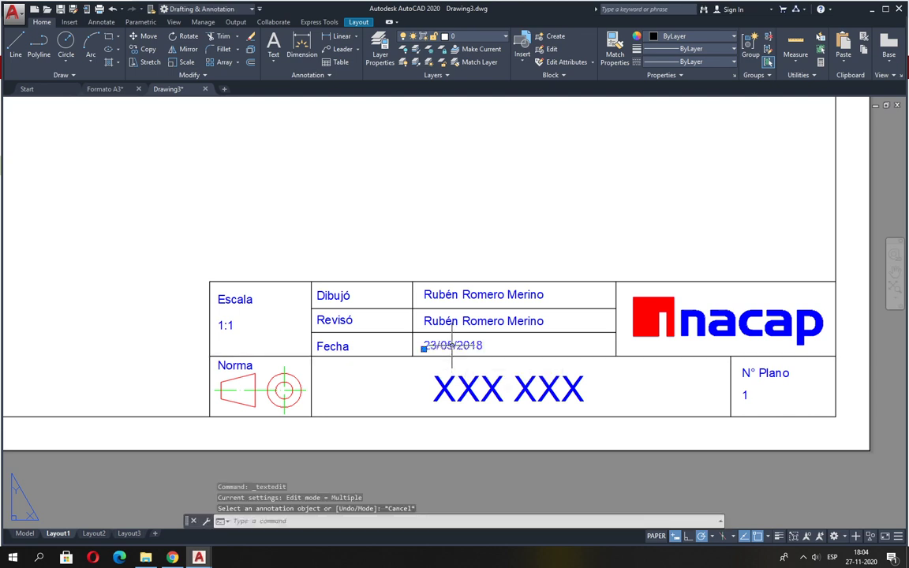
# Set the Fecha field of the title block to 27/11/2020.
pyautogui.doubleClick(452, 345)
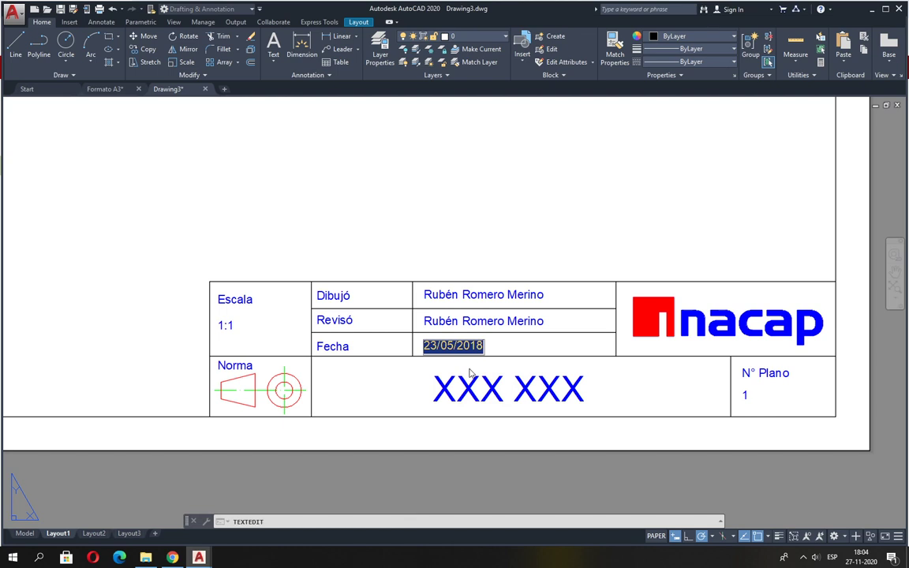
pyautogui.write('27/')
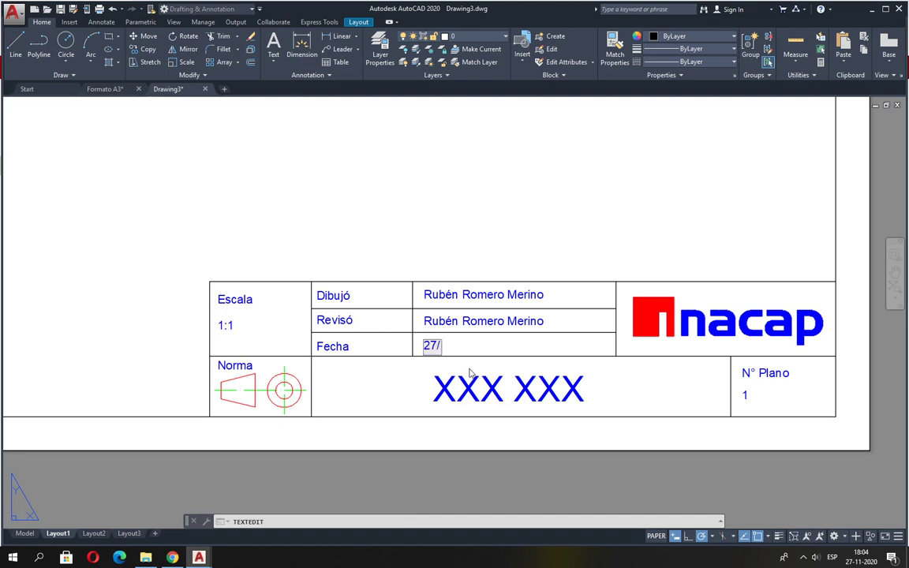
pyautogui.write('11/2020')
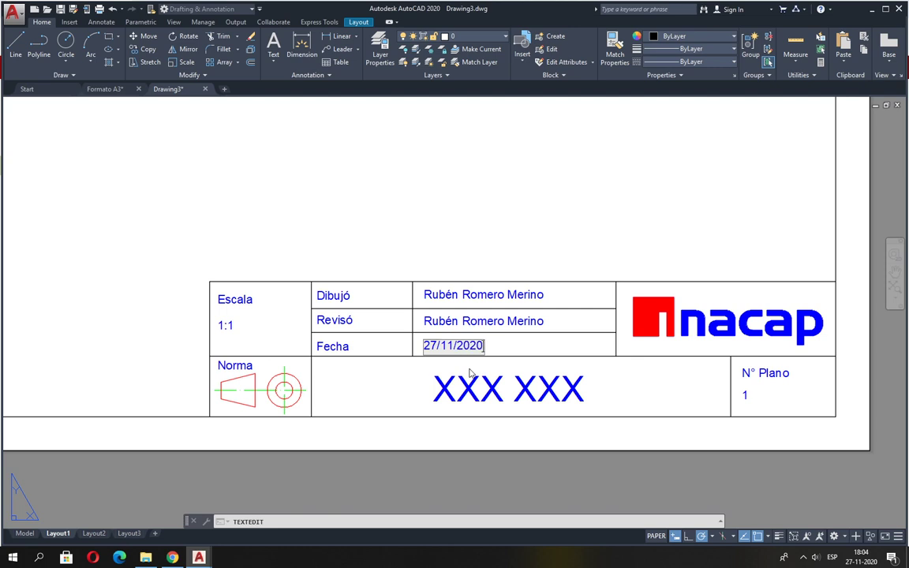
pyautogui.press('Return')
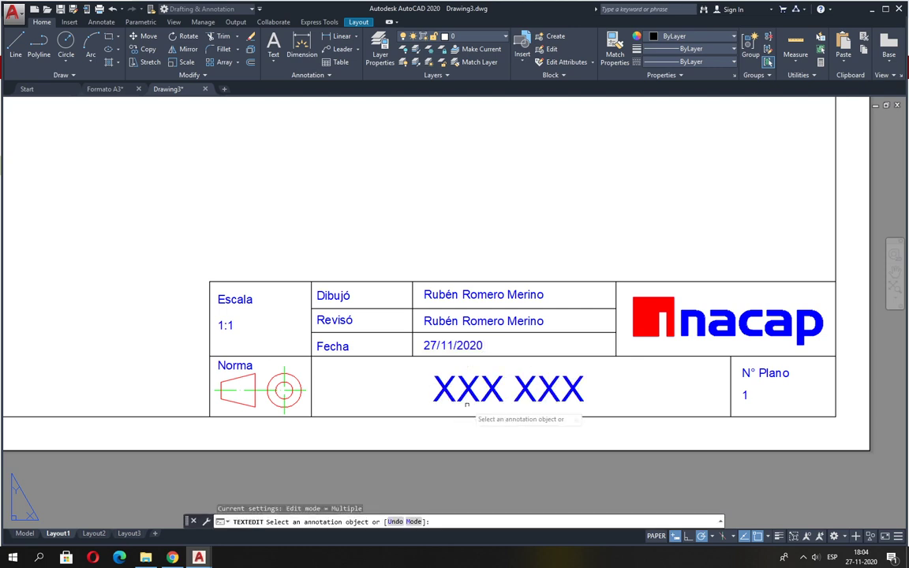
# Replace the large placeholder title in the title block with "Placa" and finish text editing.
pyautogui.click(455, 401)
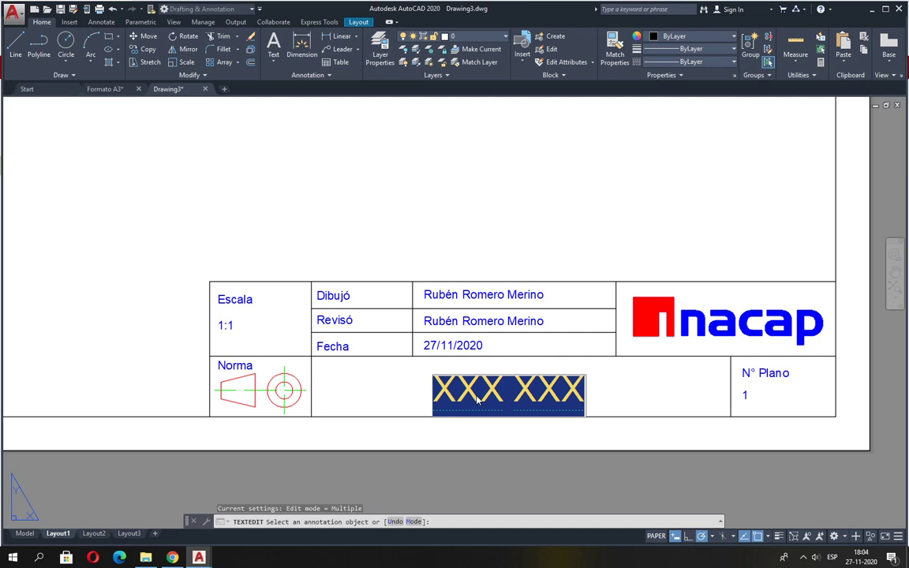
pyautogui.write('Placa')
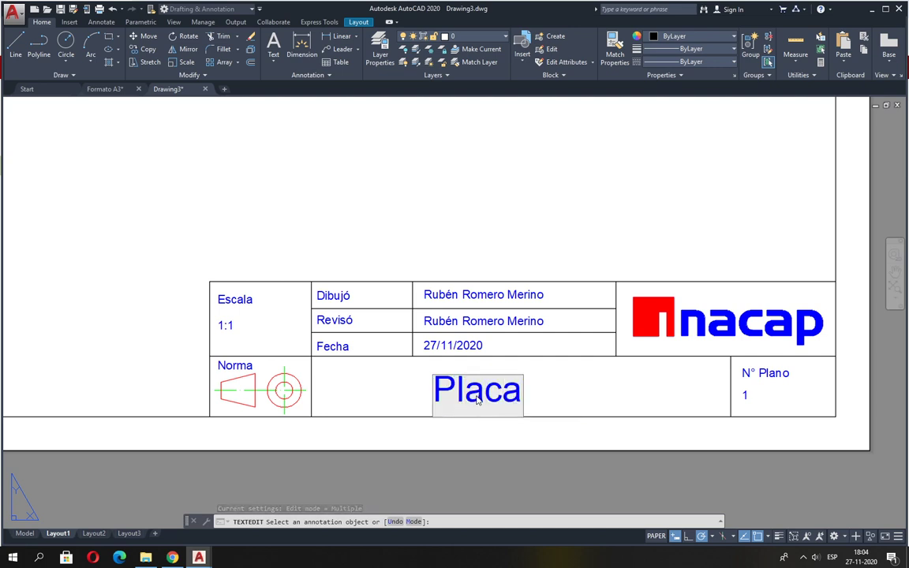
pyautogui.click(471, 433)
pyautogui.press('Return')
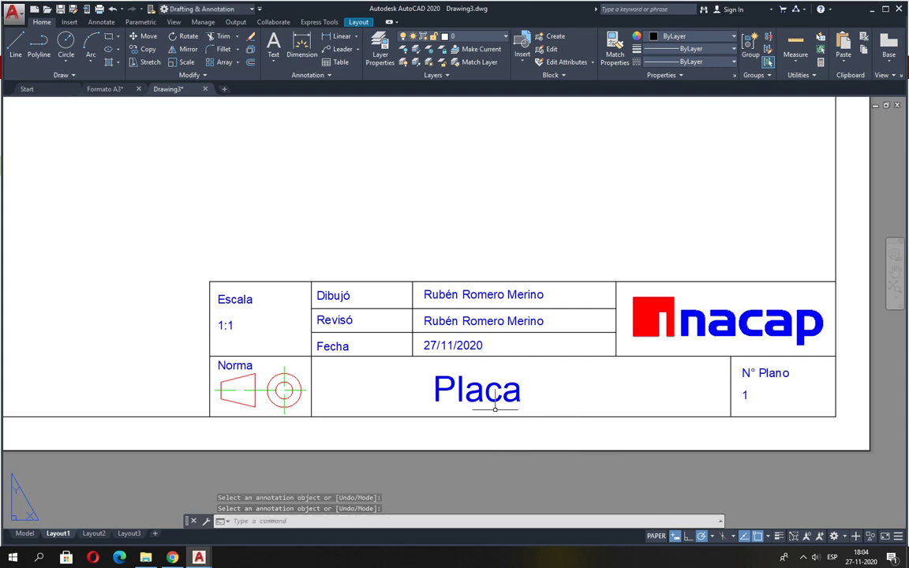
# Move the "Placa" title horizontally so it sits centred in its title block cell.
pyautogui.click(144, 37)
pyautogui.click(472, 394)
pyautogui.press('Return')
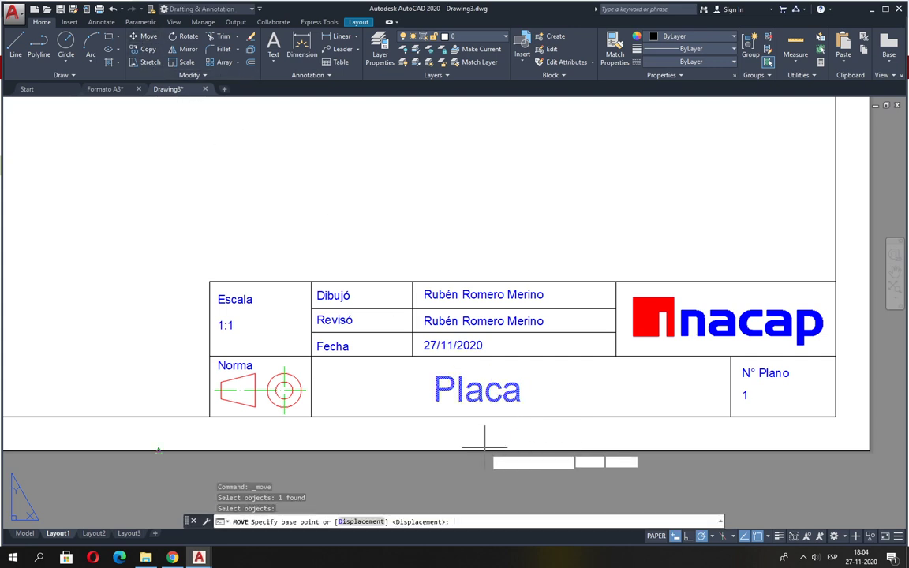
pyautogui.click(476, 457)
pyautogui.click(512, 457)
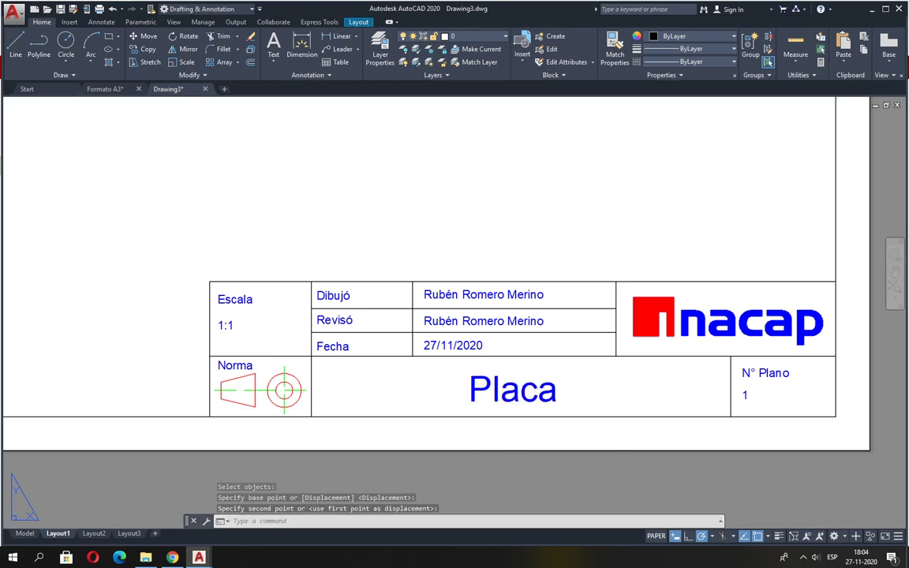
# Preview the plot of Layout1 to check the printed sheet, and leave the preview without plotting.
pyautogui.scroll(-3, 670, 432)
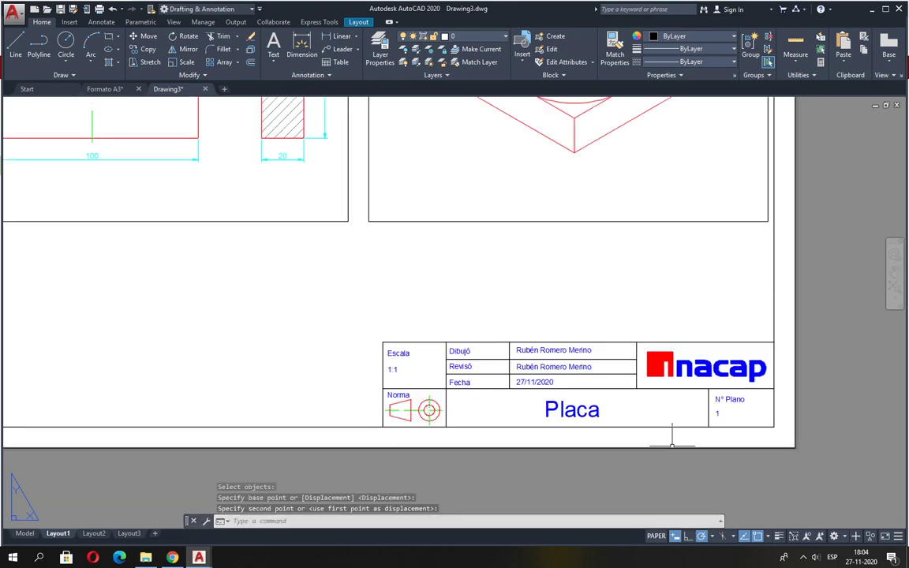
pyautogui.moveTo(589, 318); pyautogui.dragTo(554, 339, button='middle')
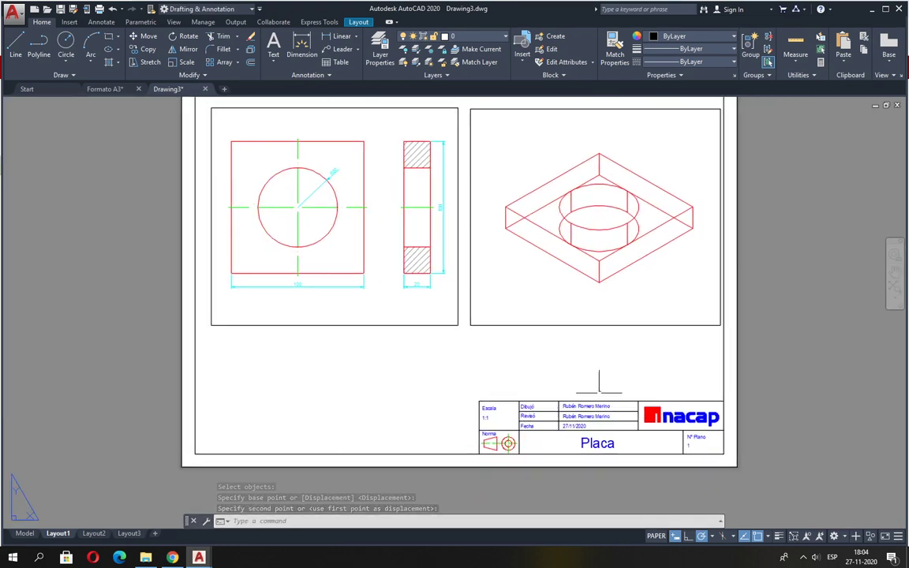
pyautogui.moveTo(542, 299); pyautogui.dragTo(494, 331, button='middle')
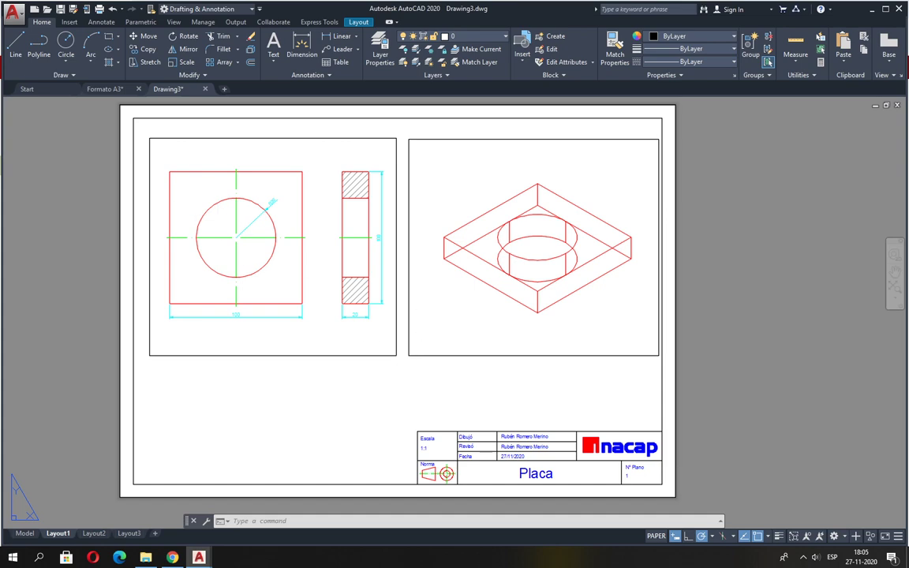
pyautogui.click(99, 10)
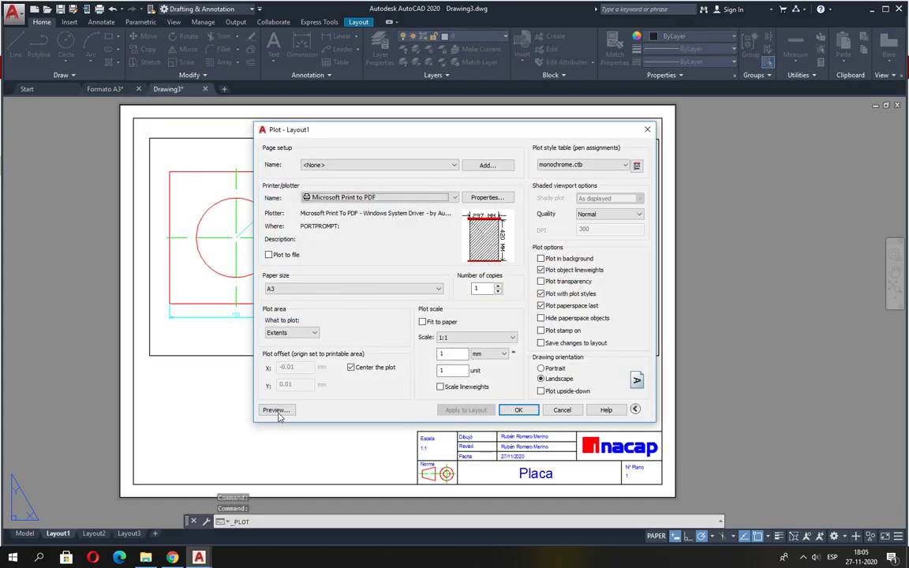
pyautogui.click(276, 411)
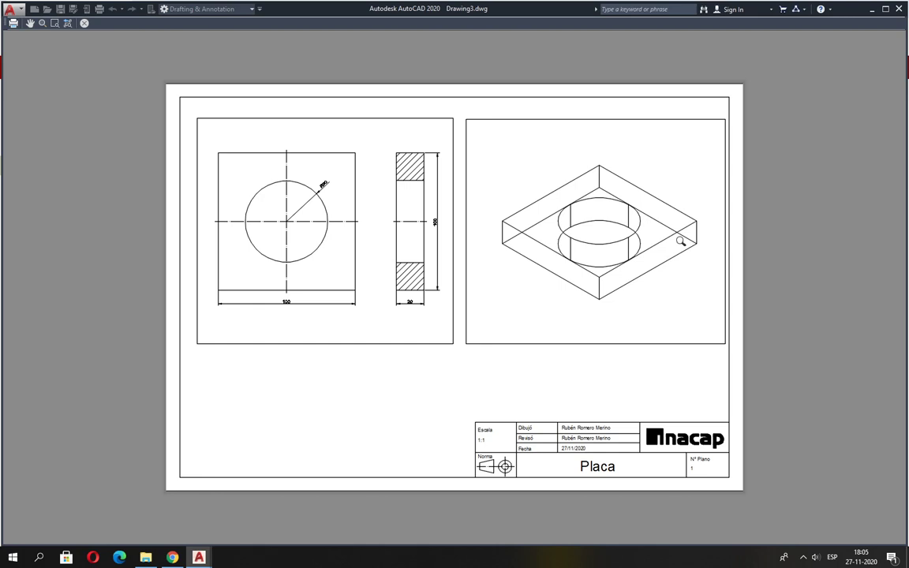
pyautogui.press('Escape')
pyautogui.press('Escape')
pyautogui.press('Escape')
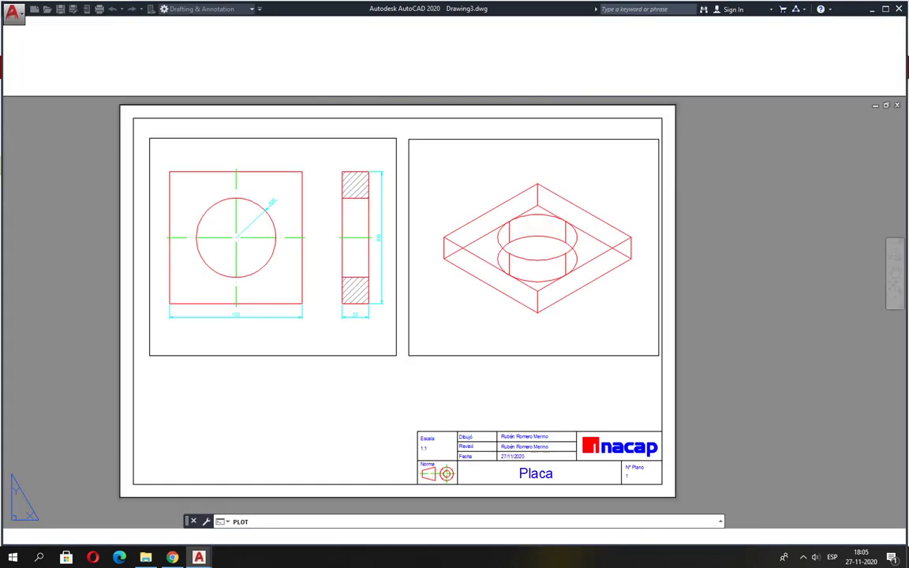
# Try erasing the frame of the front and section viewport, and undo the erasure.
pyautogui.moveTo(384, 281); pyautogui.dragTo(386, 316, button='middle')
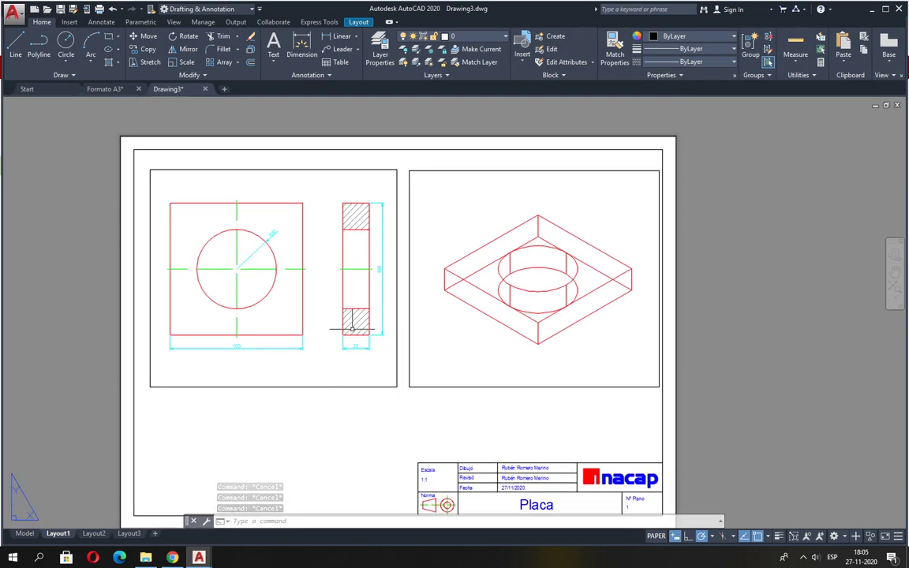
pyautogui.click(251, 37)
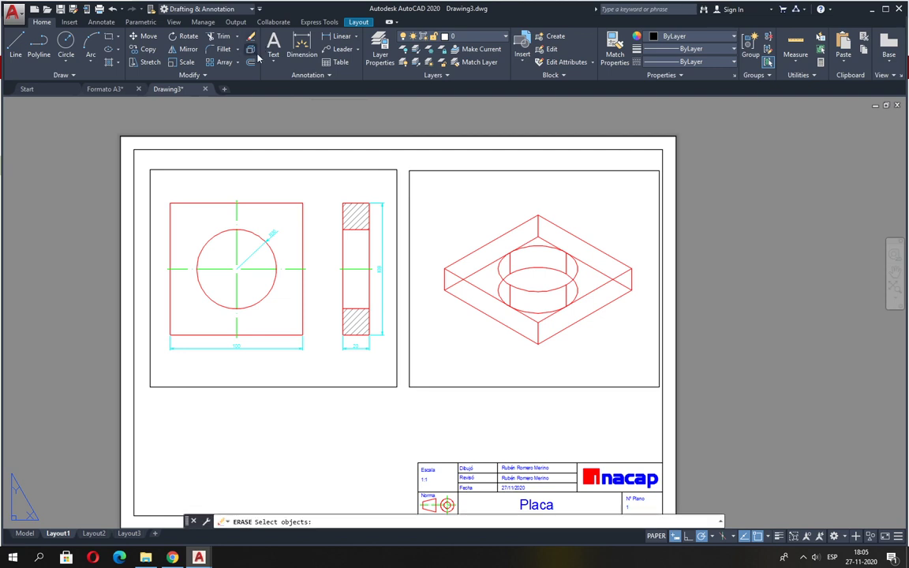
pyautogui.click(297, 169)
pyautogui.press('Return')
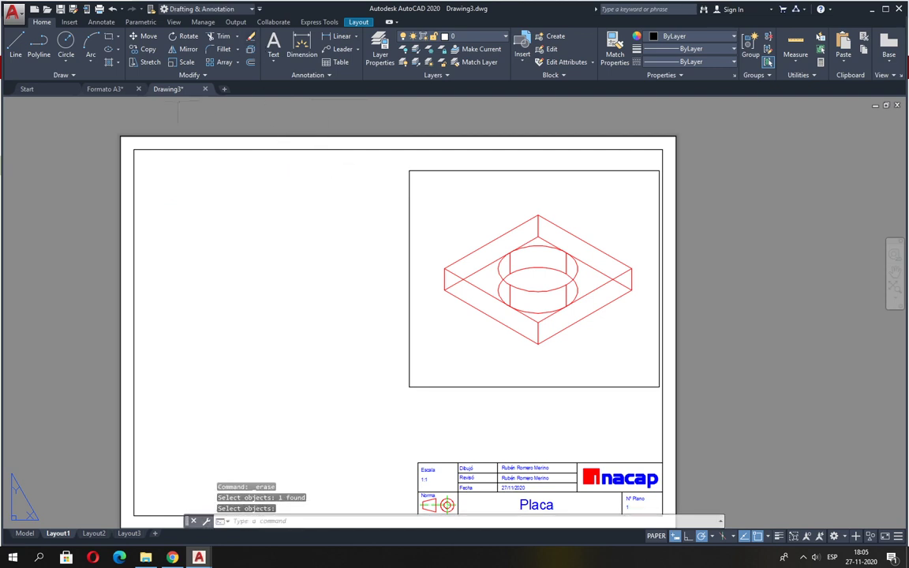
pyautogui.click(112, 9)
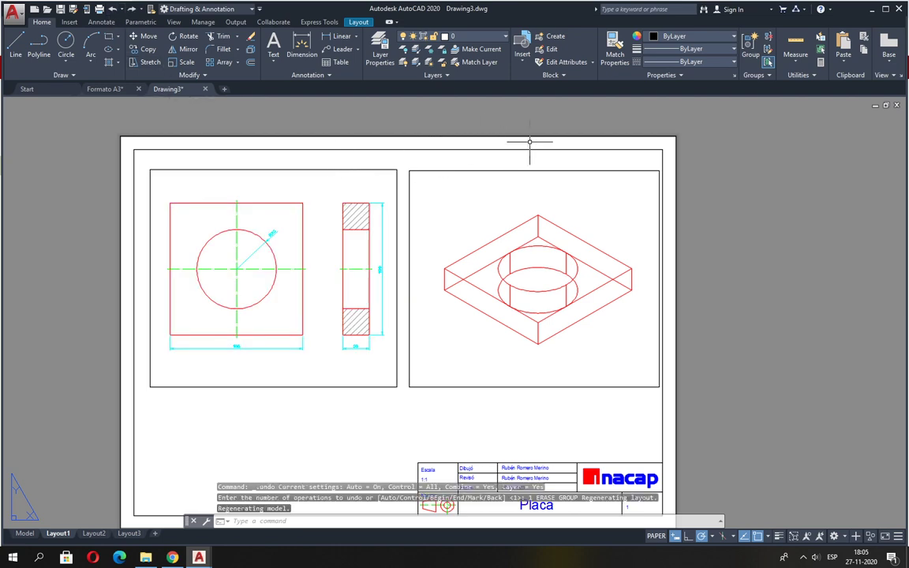
# Create a new layer named Ventanas with the default properties and close the layer manager.
pyautogui.click(390, 52)
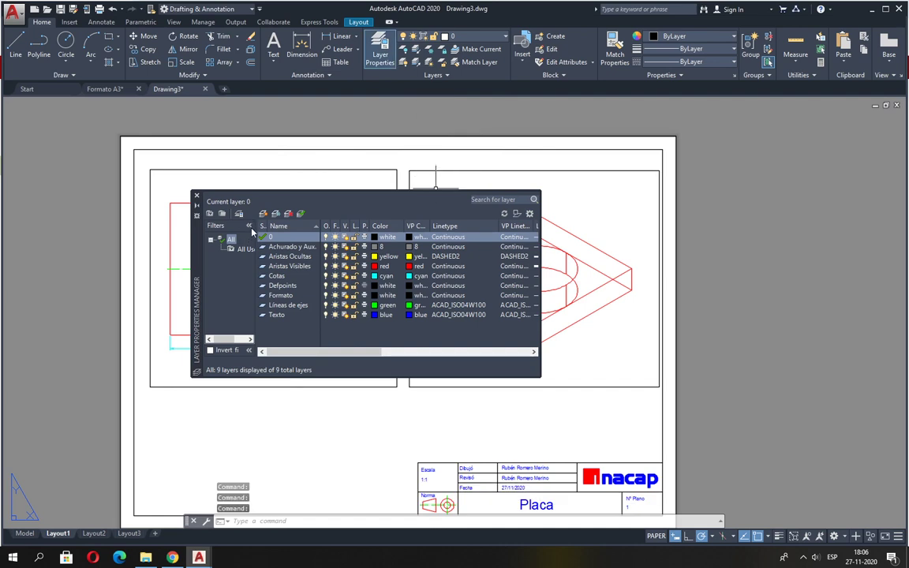
pyautogui.click(263, 214)
pyautogui.press('Return')
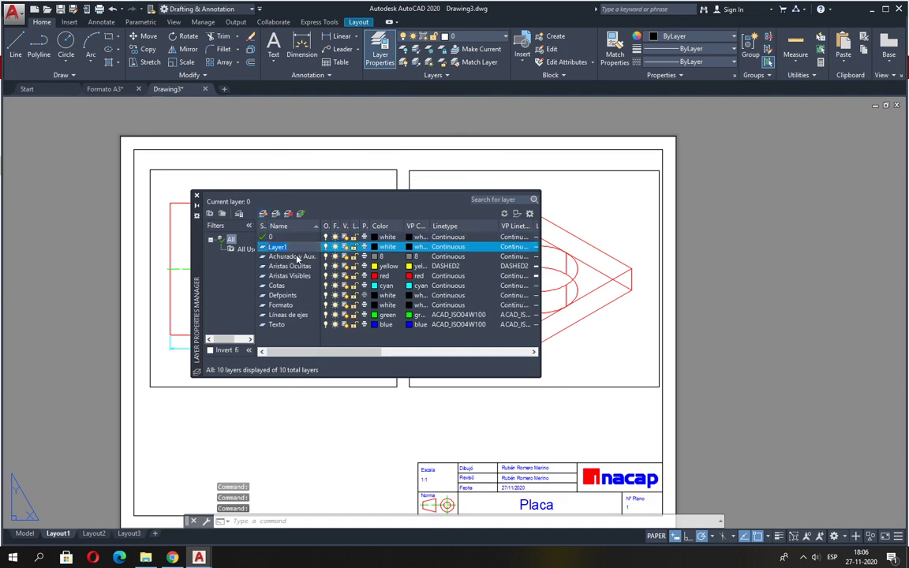
pyautogui.write('VEnta')
pyautogui.press('BackSpace')
pyautogui.press('BackSpace')
pyautogui.press('BackSpace')
pyautogui.press('BackSpace')
pyautogui.write('e')
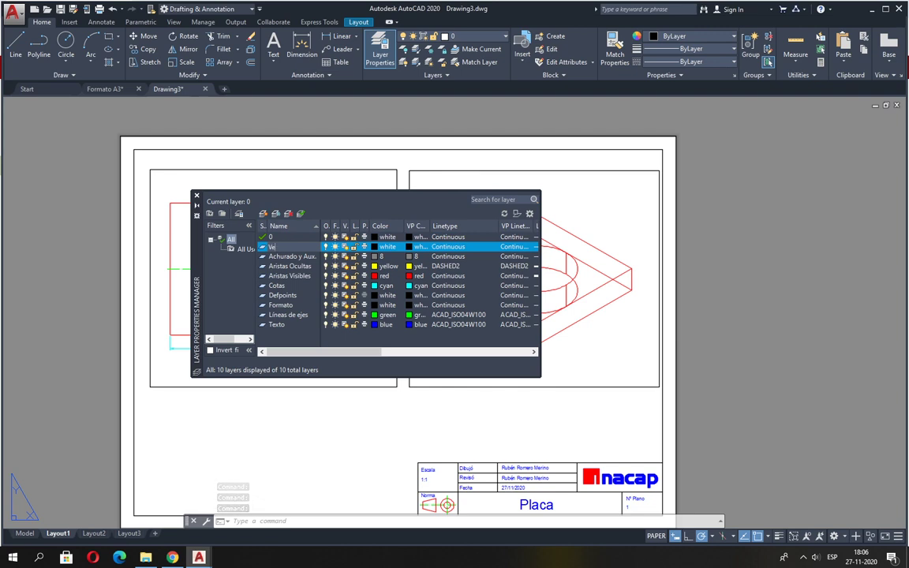
pyautogui.write('ntanas')
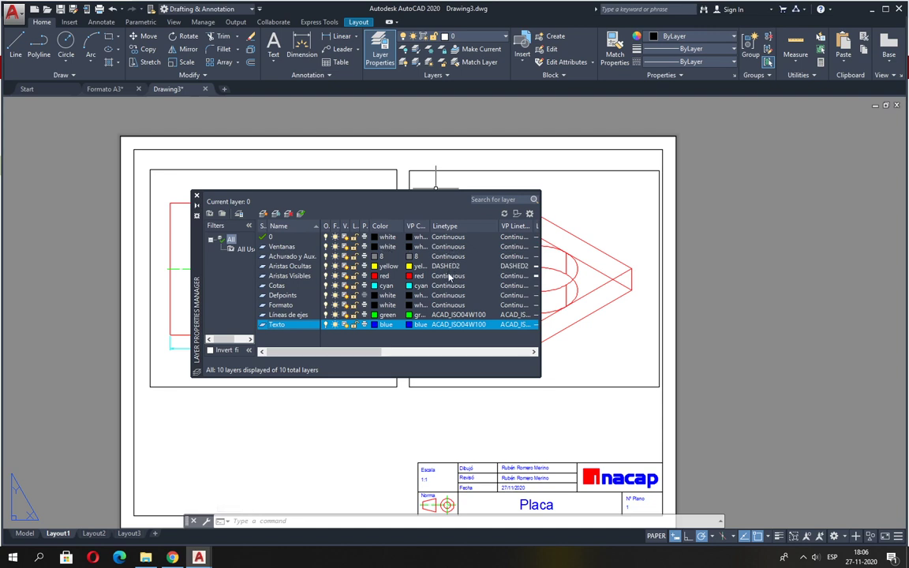
pyautogui.click(196, 196)
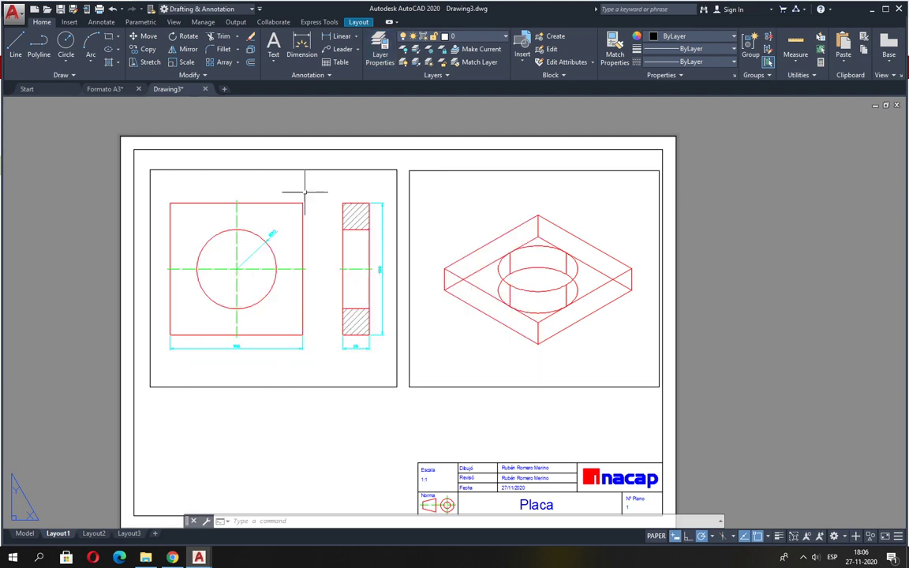
# Assign the frames of both Layout1 viewports to the Ventanas layer and clear the selection.
pyautogui.click(411, 172)
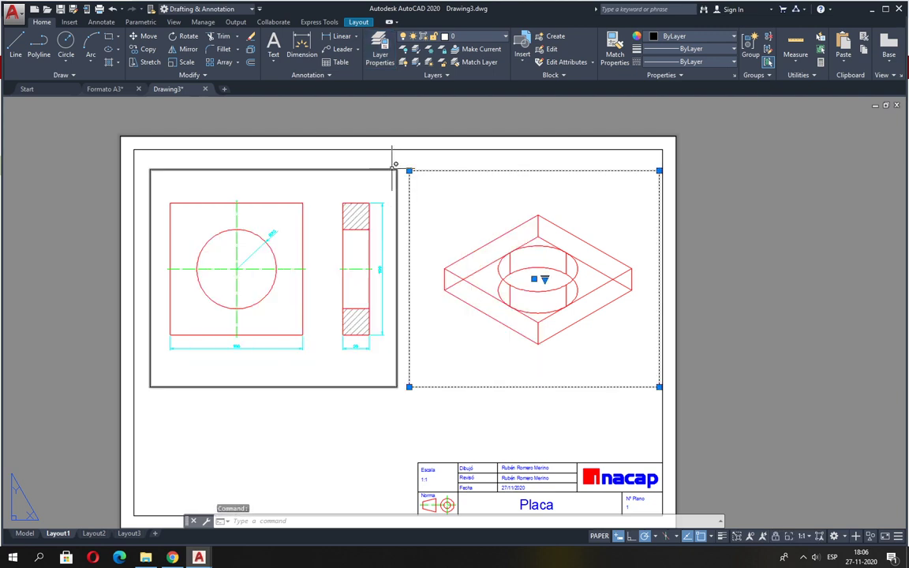
pyautogui.click(392, 169)
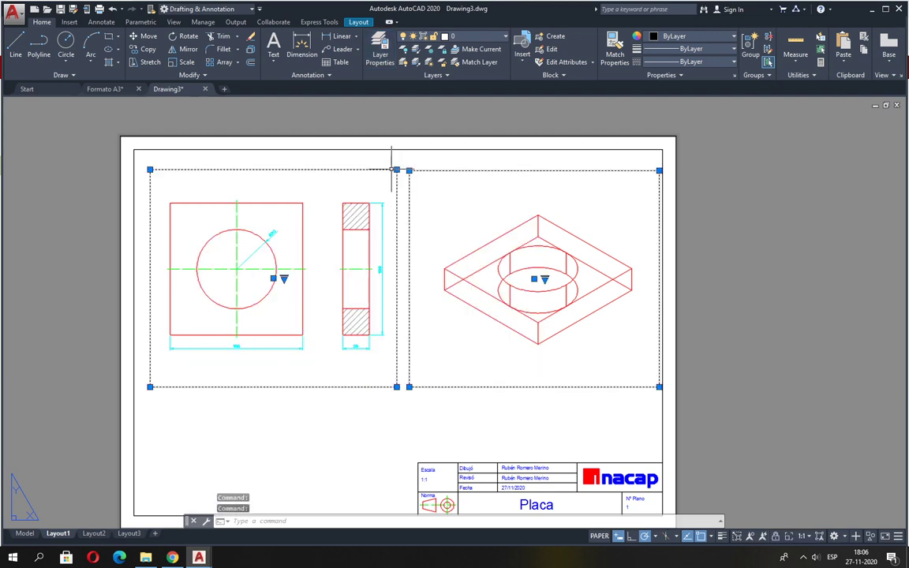
pyautogui.click(463, 37)
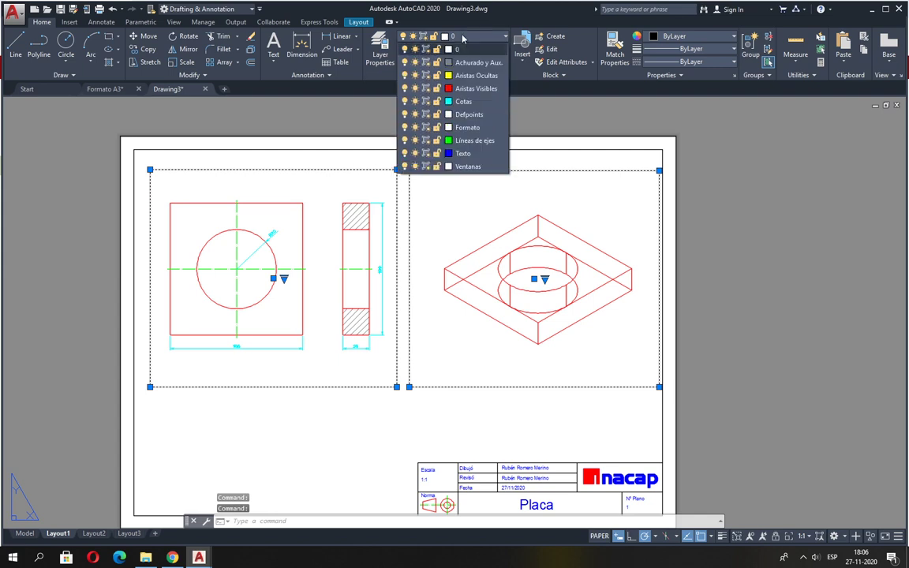
pyautogui.click(475, 167)
pyautogui.press('Escape')
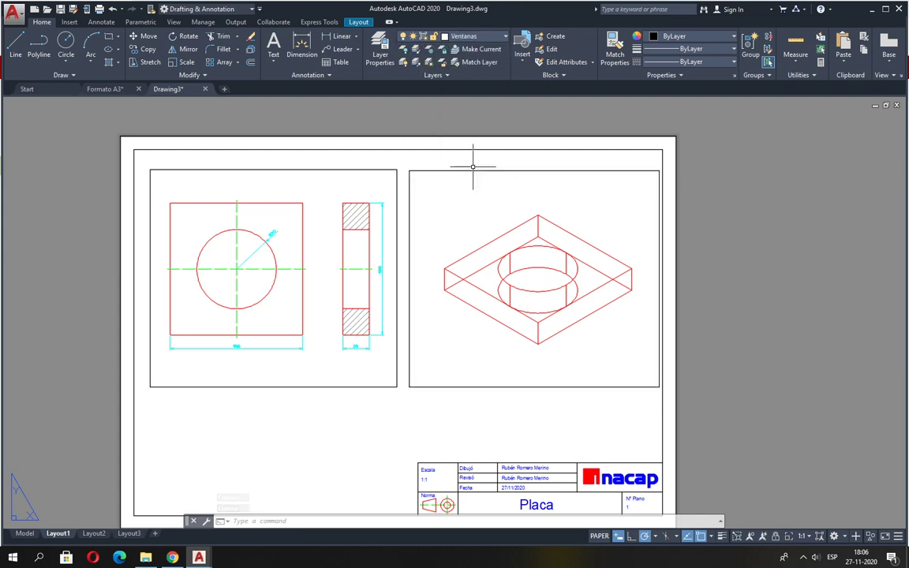
pyautogui.moveTo(473, 163); pyautogui.dragTo(389, 175)
pyautogui.press('Escape')
pyautogui.press('Escape')
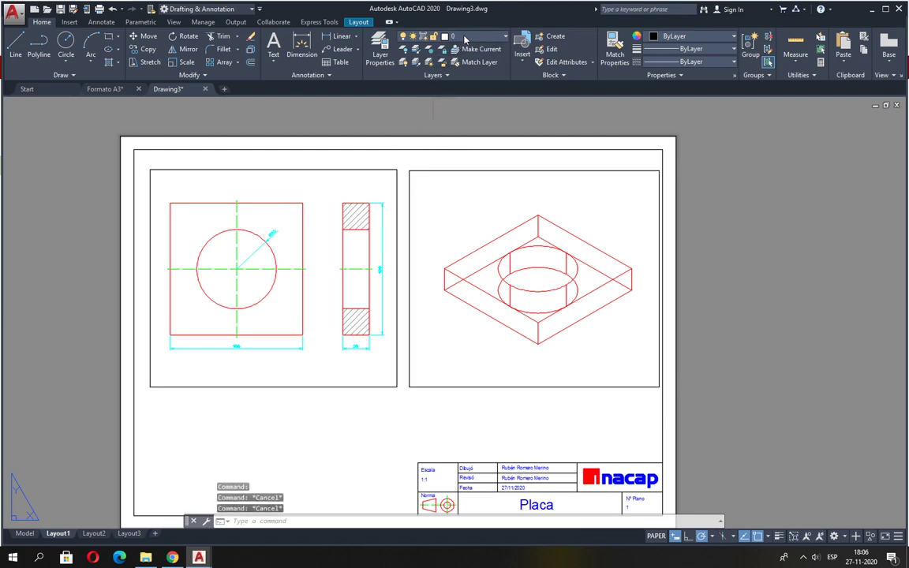
# Turn off the Ventanas layer, then activate each viewport in turn to test access and return to paper space.
pyautogui.click(465, 37)
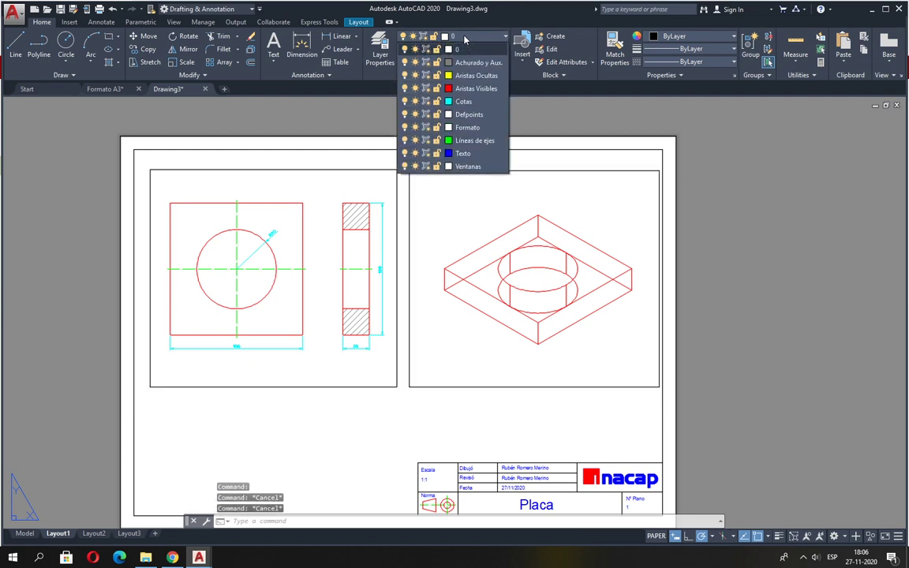
pyautogui.click(405, 167)
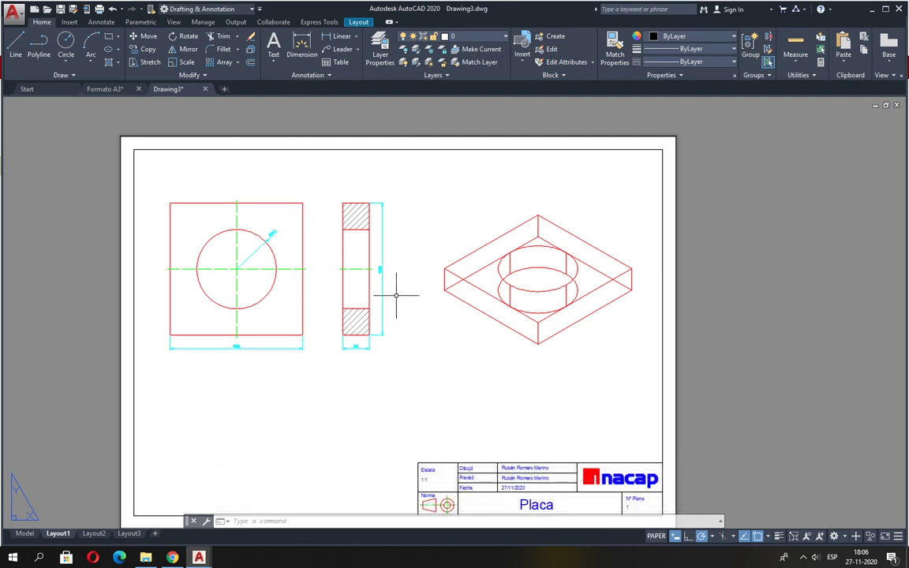
pyautogui.doubleClick(320, 241)
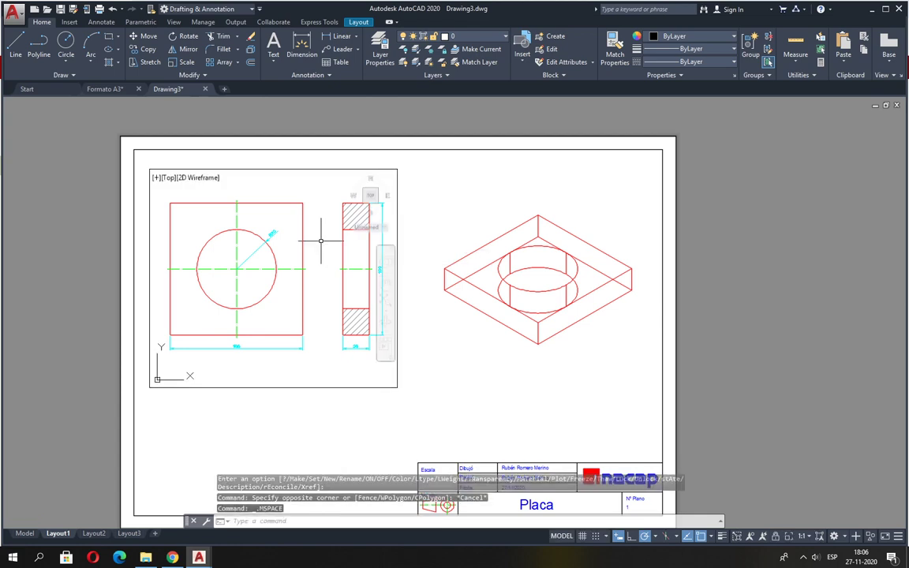
pyautogui.click(510, 263)
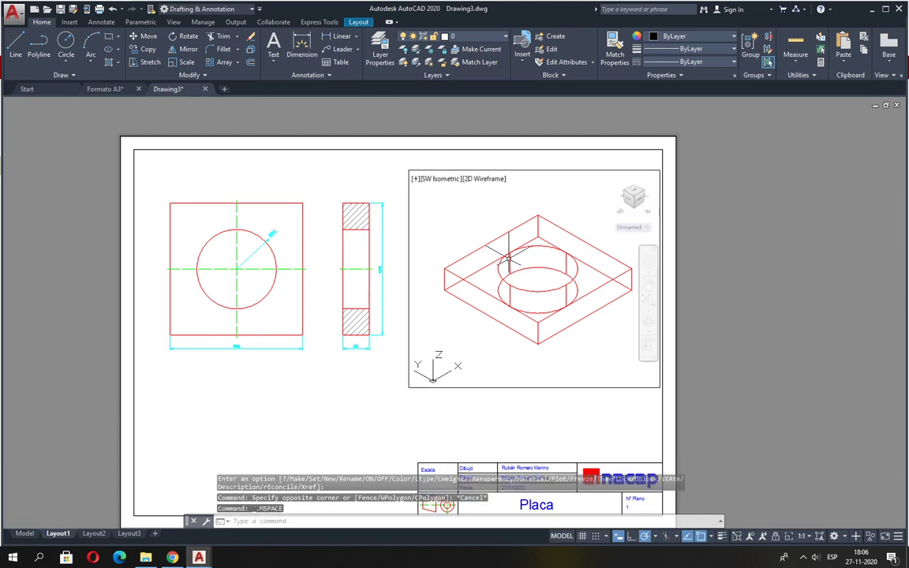
pyautogui.doubleClick(327, 431)
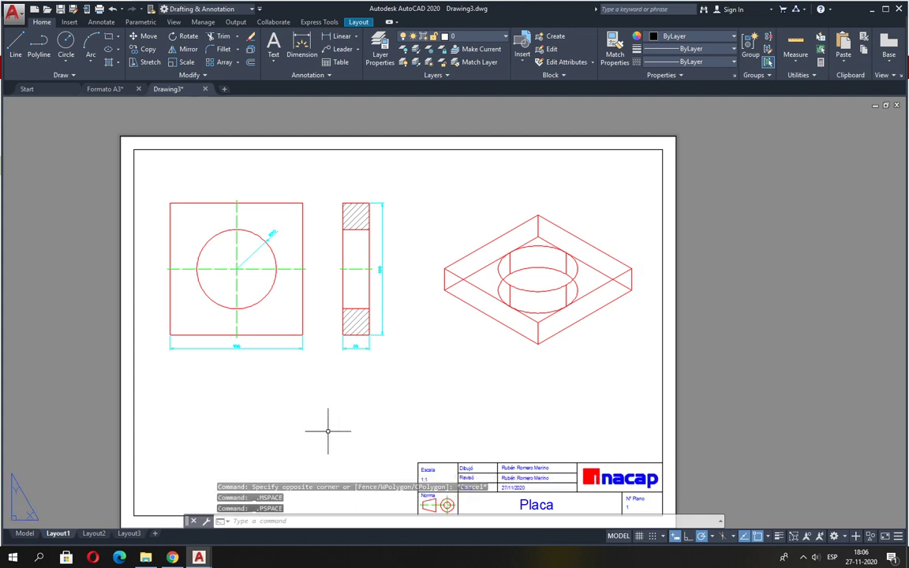
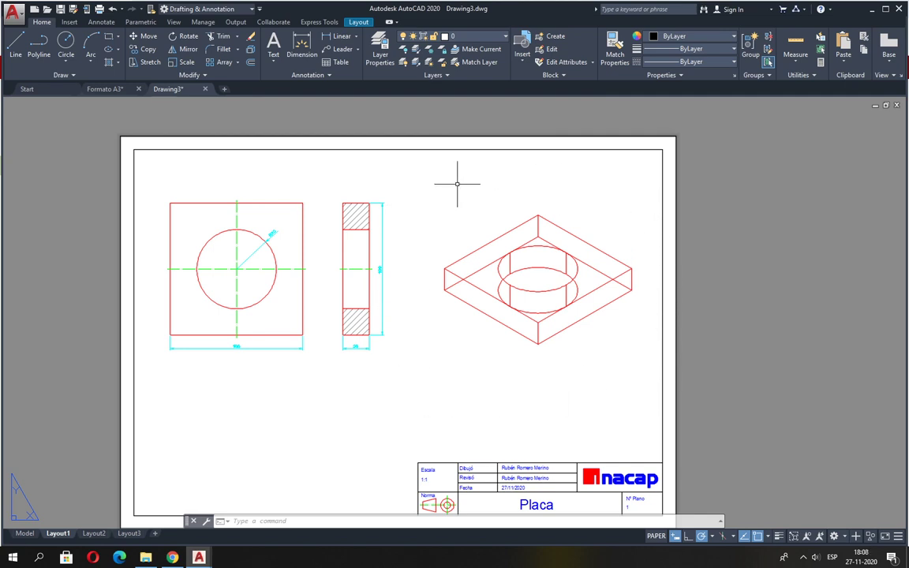
# Turn the Ventanas layer back on to show the viewport frames.
pyautogui.click(461, 37)
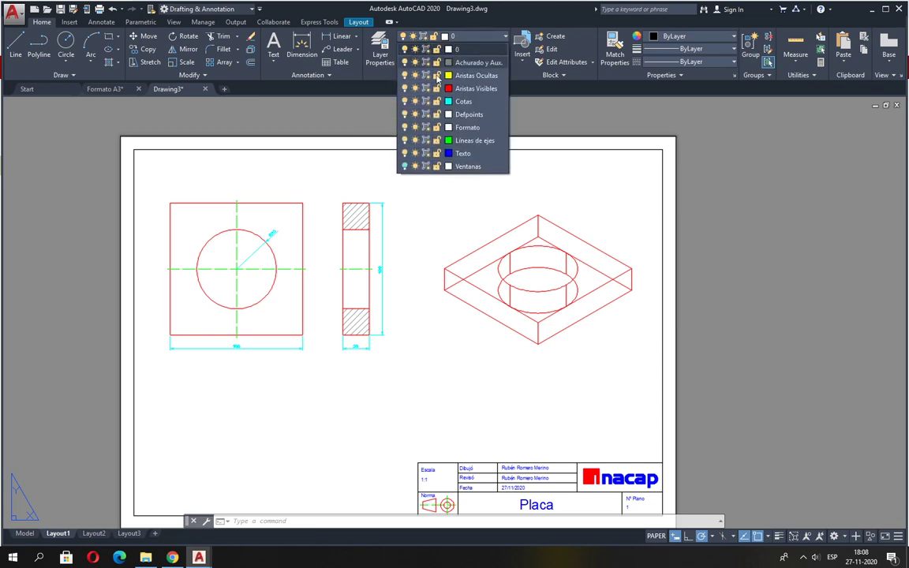
pyautogui.click(405, 167)
pyautogui.click(401, 415)
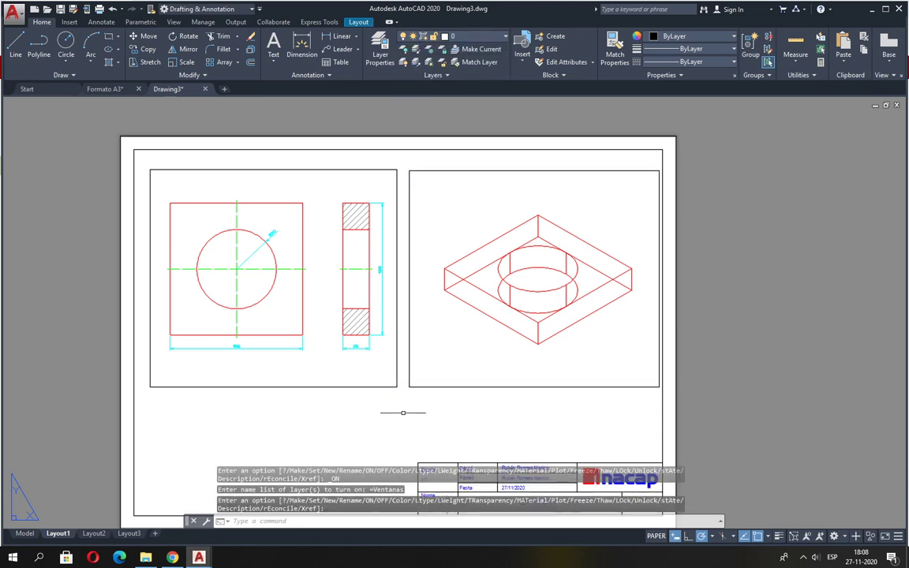
# Set the isometric viewport's shade plot to Hidden using the MVIEW command.
pyautogui.write('mvie')
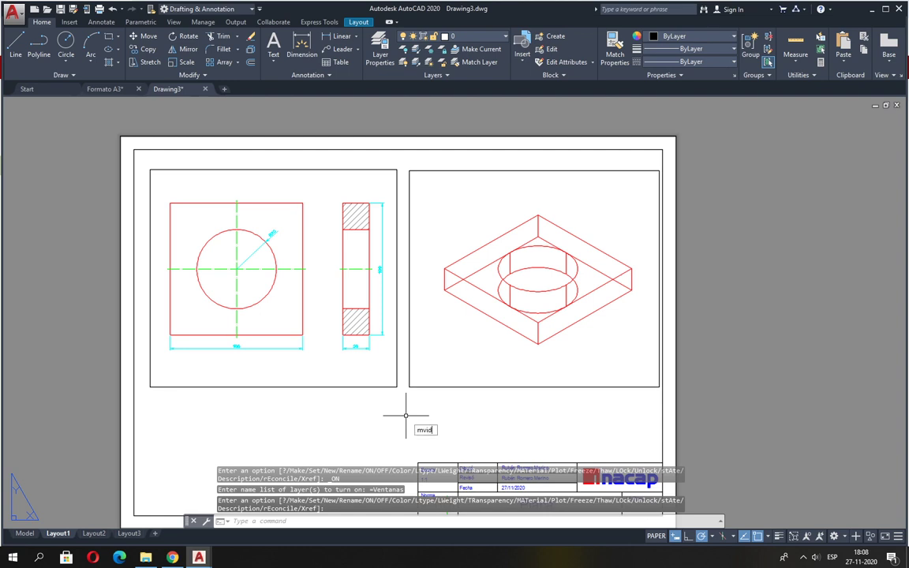
pyautogui.press('BackSpace')
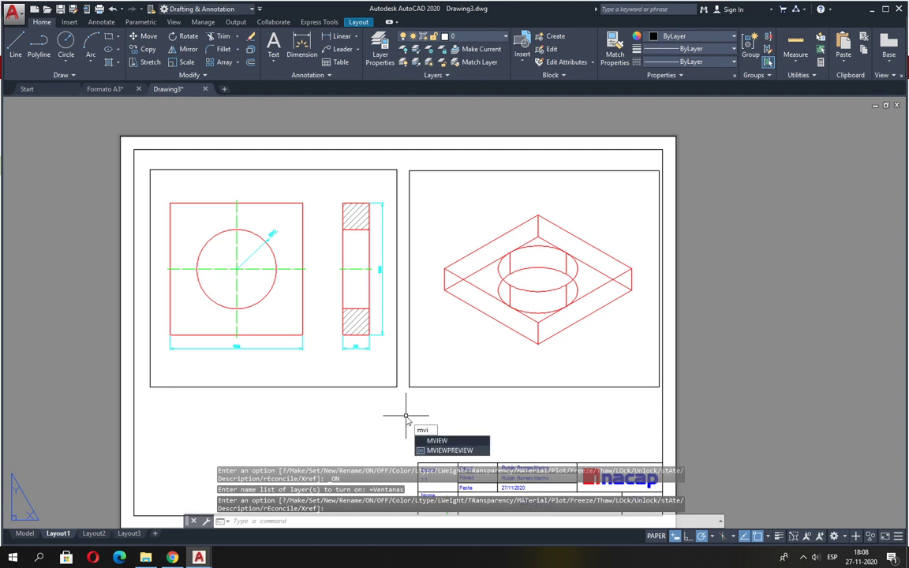
pyautogui.press('Down')
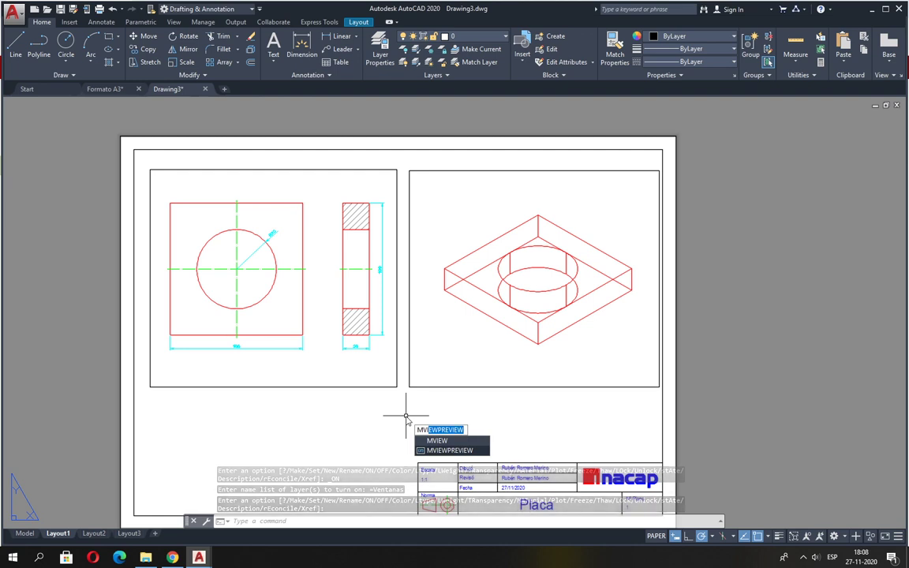
pyautogui.press('Up')
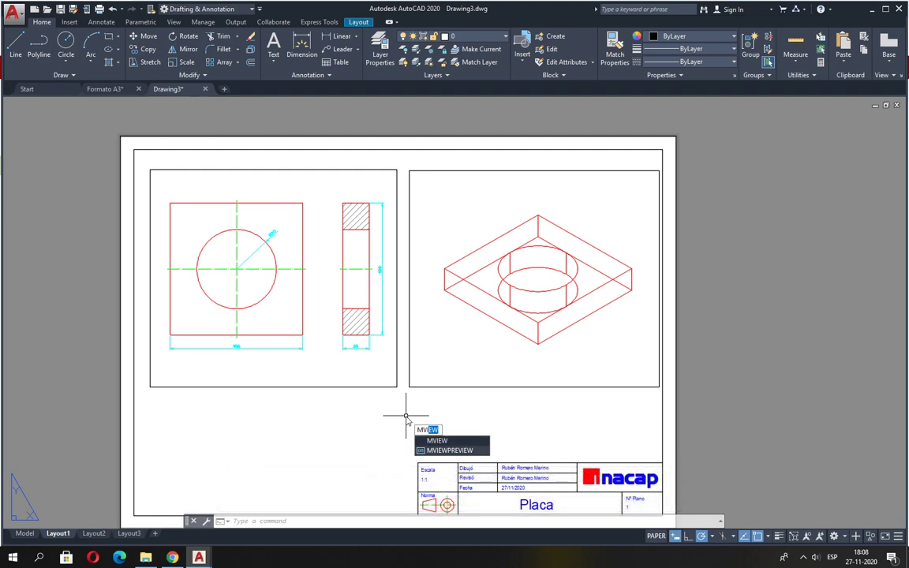
pyautogui.press('Return')
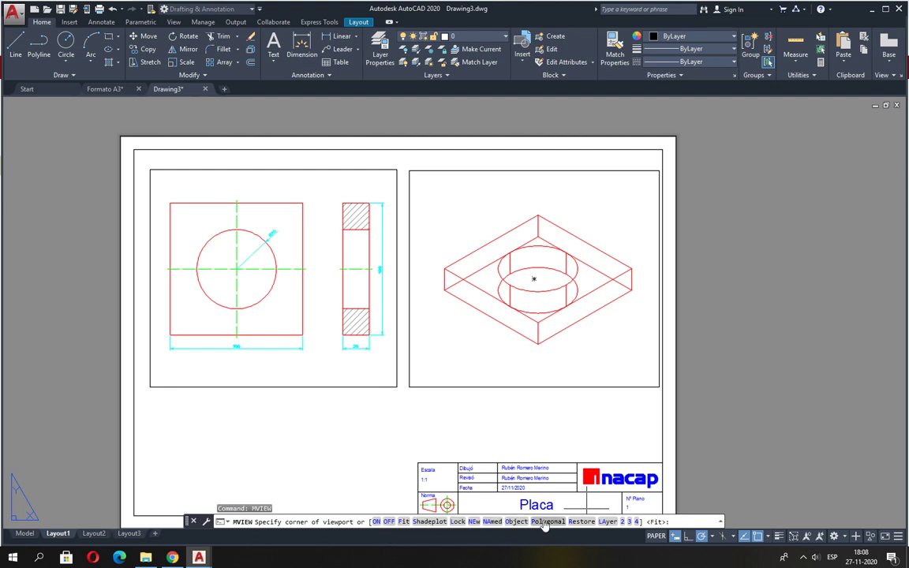
pyautogui.click(428, 522)
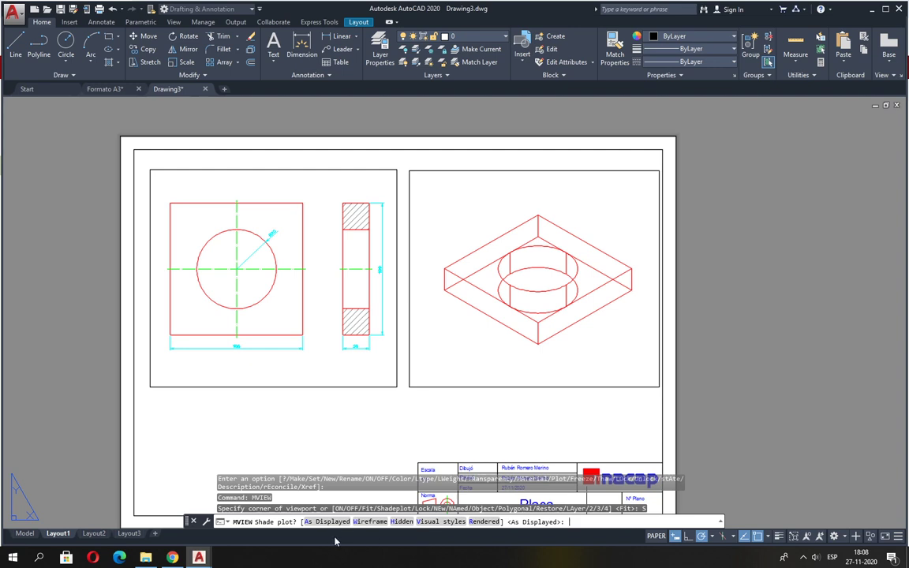
pyautogui.click(403, 522)
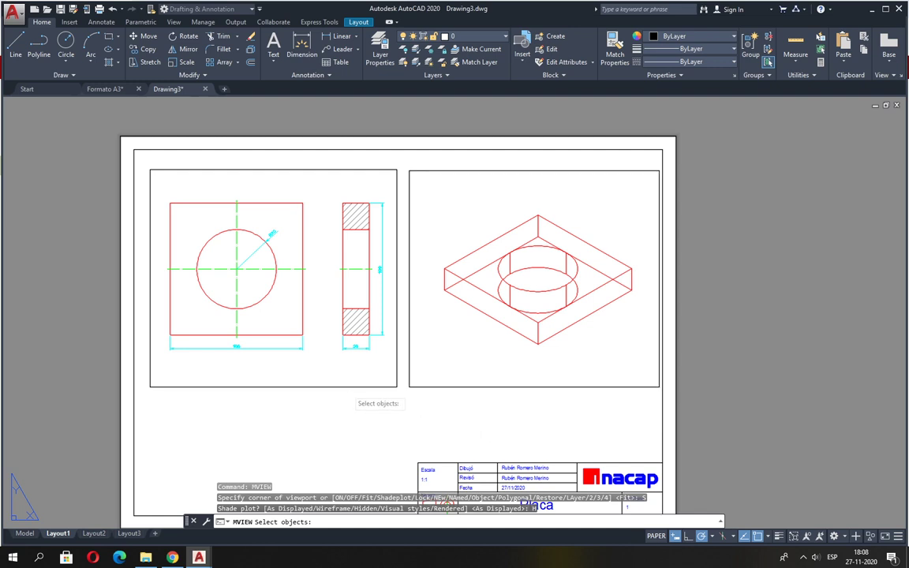
pyautogui.click(455, 387)
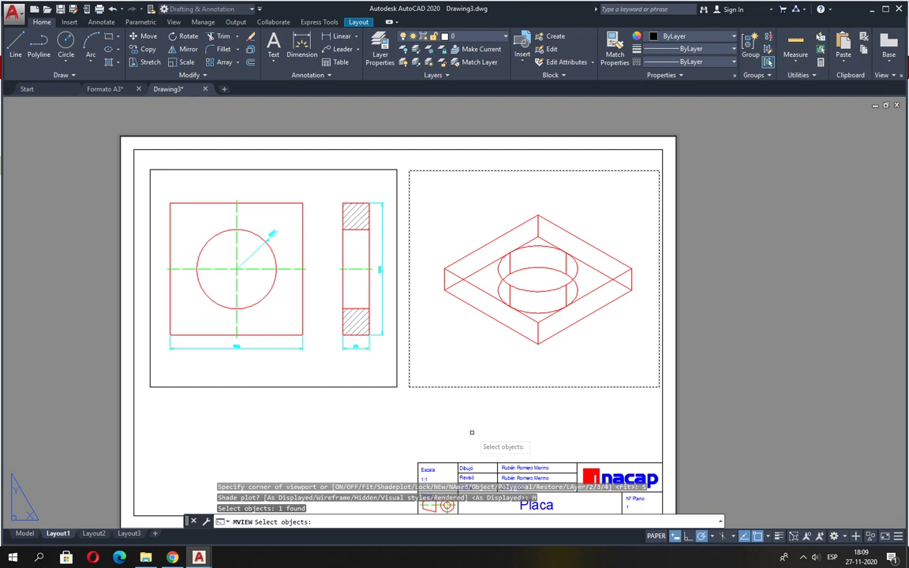
pyautogui.press('Return')
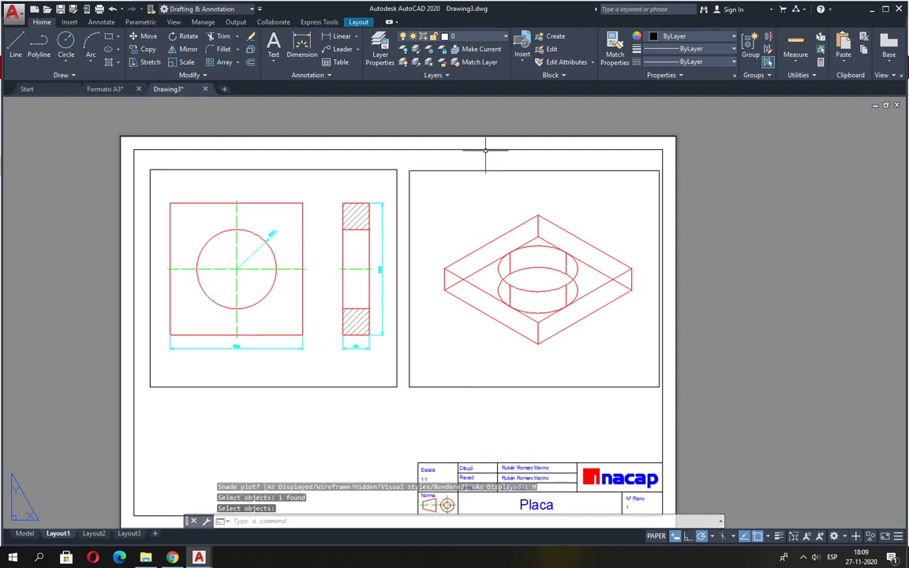
# Turn off the Ventanas layer to hide both viewport frames for plotting.
pyautogui.click(474, 37)
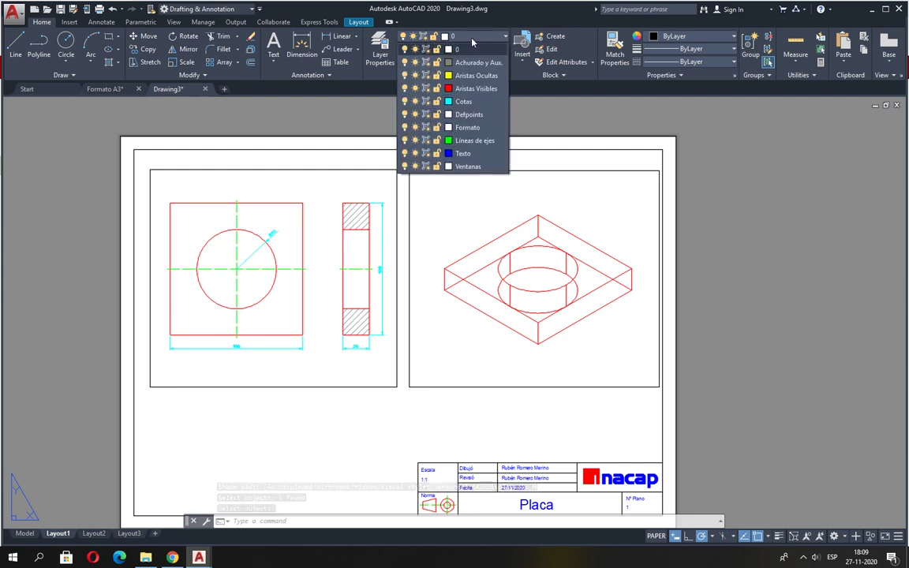
pyautogui.click(405, 165)
pyautogui.click(271, 357)
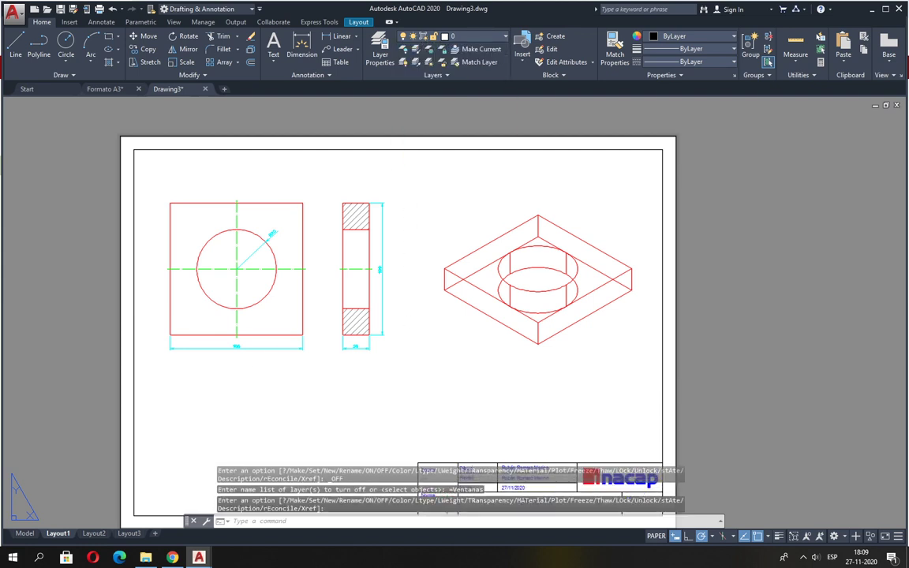
# Preview the plot of Layout1 to check the isometric view's hidden lines, and exit without plotting.
pyautogui.hotkey('ctrl', 'p')
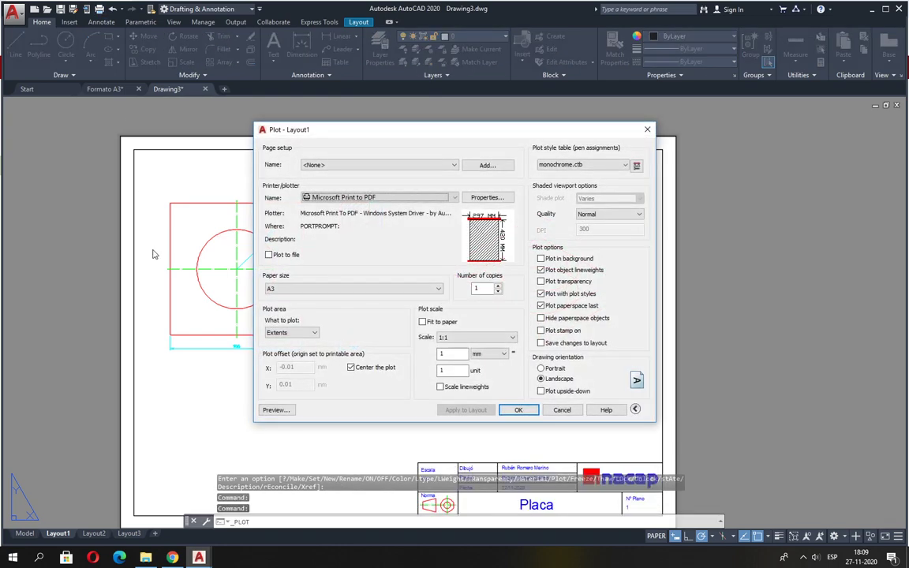
pyautogui.click(276, 410)
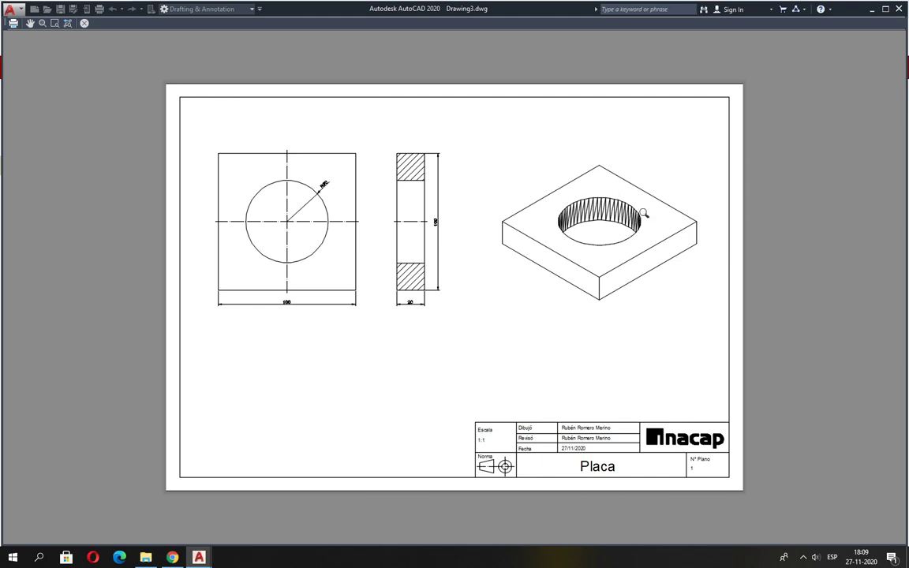
pyautogui.press('Escape')
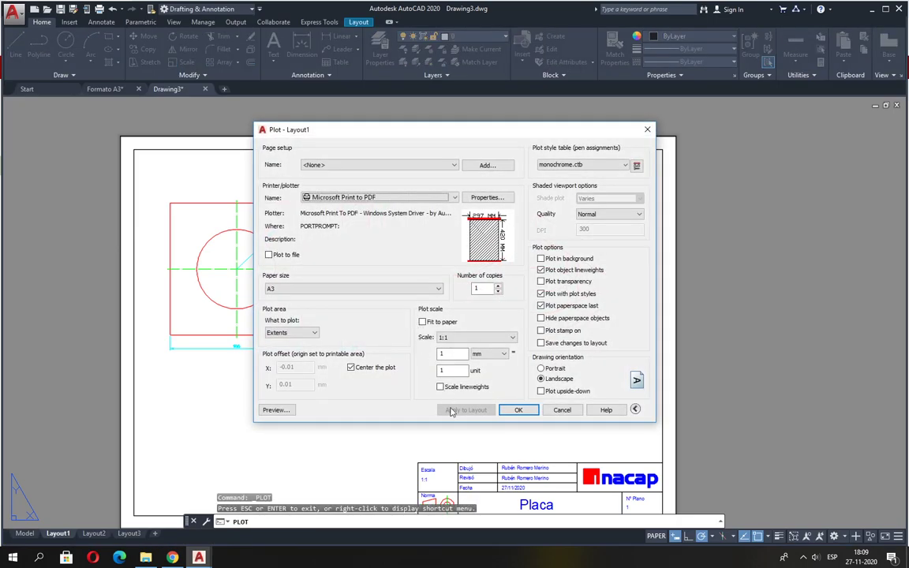
pyautogui.click(519, 410)
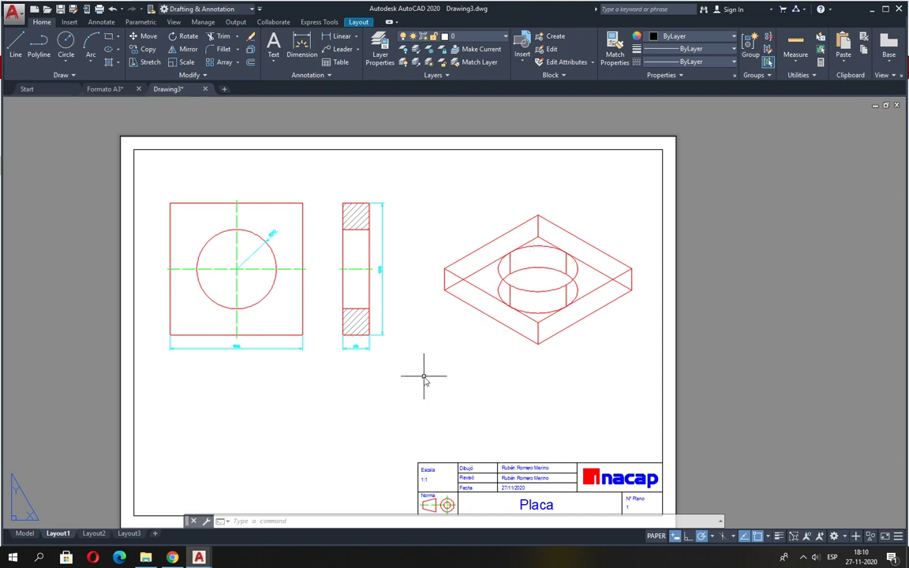
# Set the DISPSILH system variable to 1 so curved solids plot with silhouette edges only.
pyautogui.write('Disps')
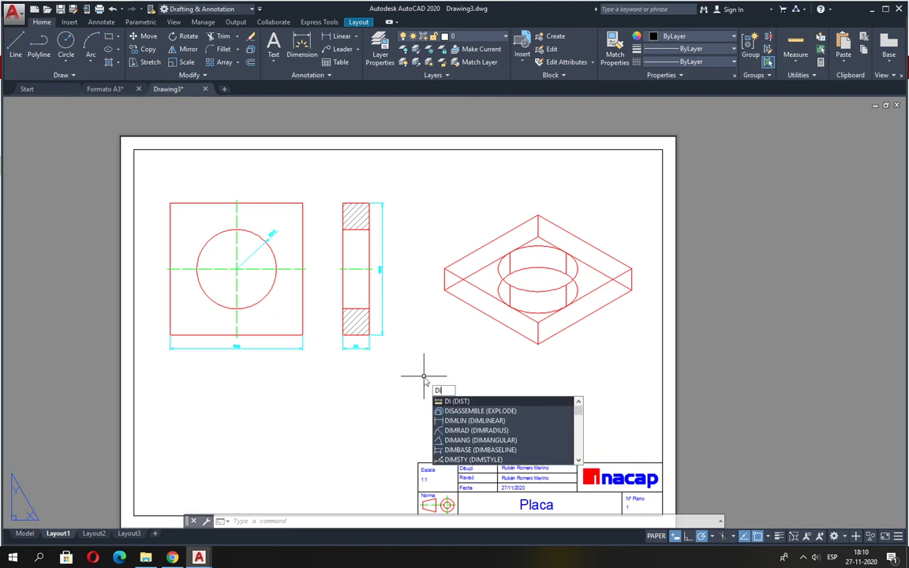
pyautogui.write('ih')
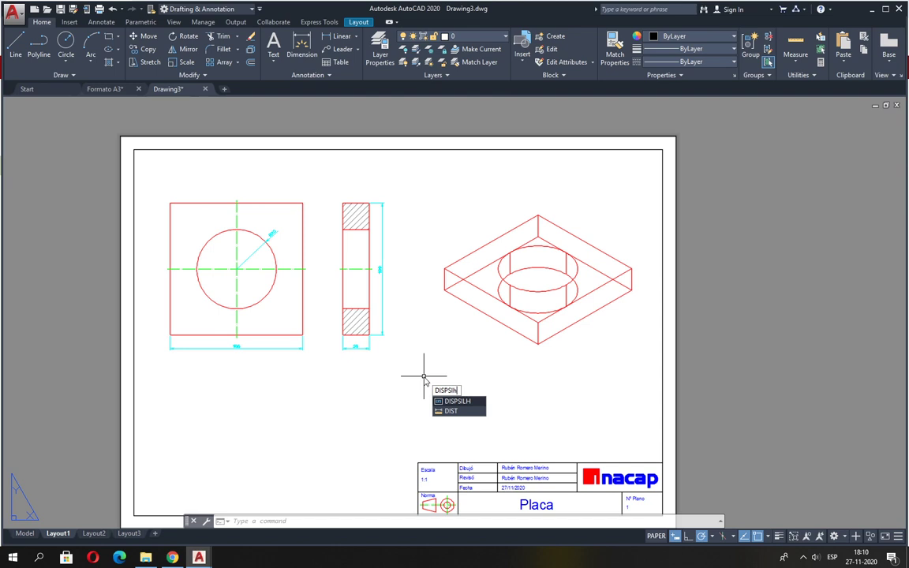
pyautogui.press('Return')
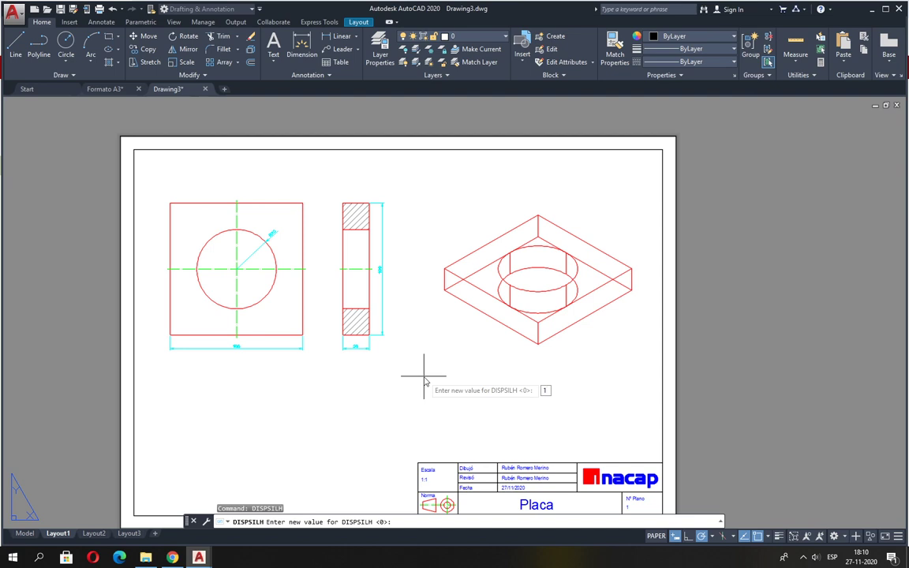
pyautogui.press('Return')
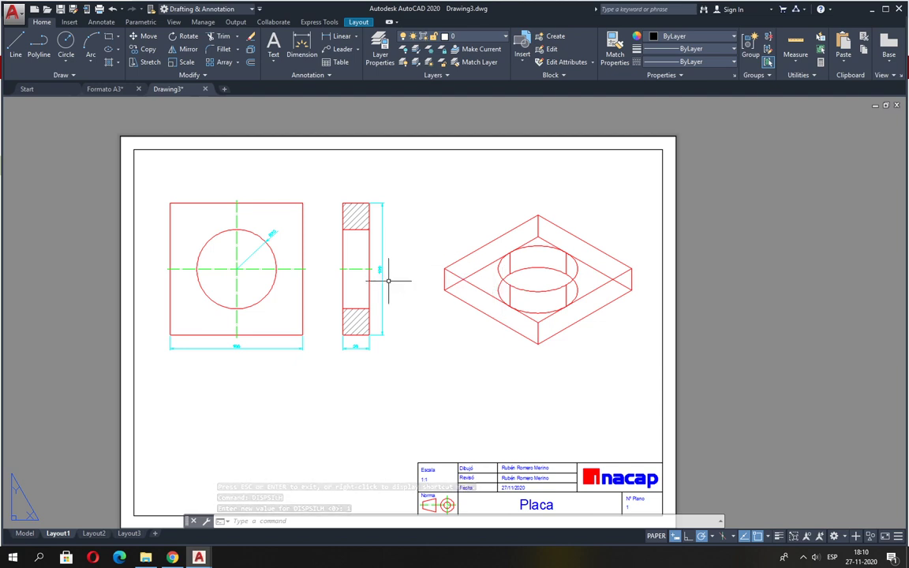
# Preview the Layout1 plot again to check the isometric hole's edges, and return to the plot settings.
pyautogui.click(98, 10)
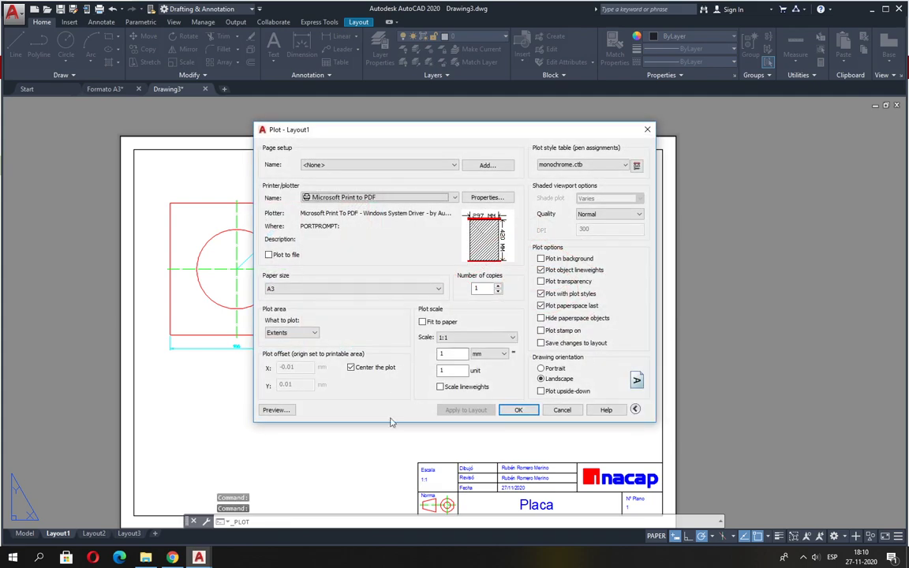
pyautogui.click(277, 410)
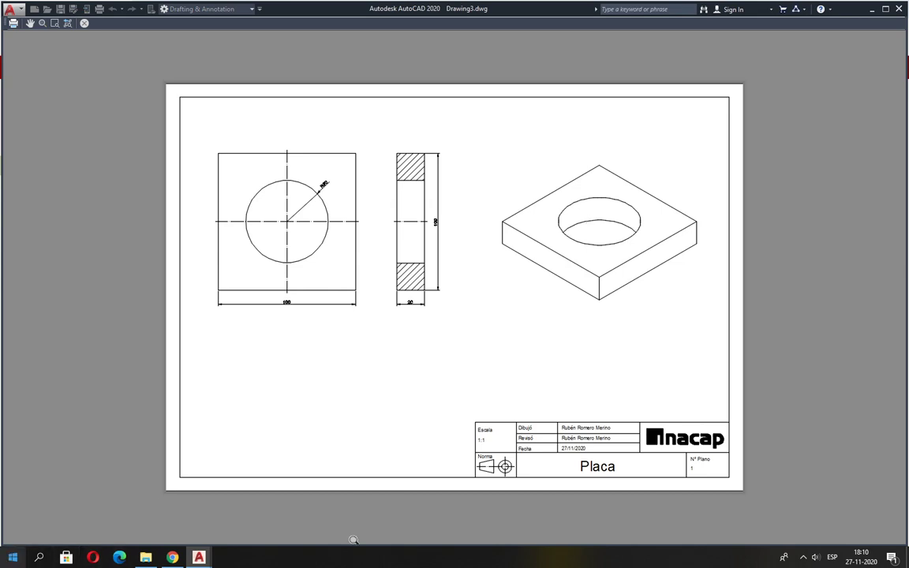
pyautogui.press('Escape')
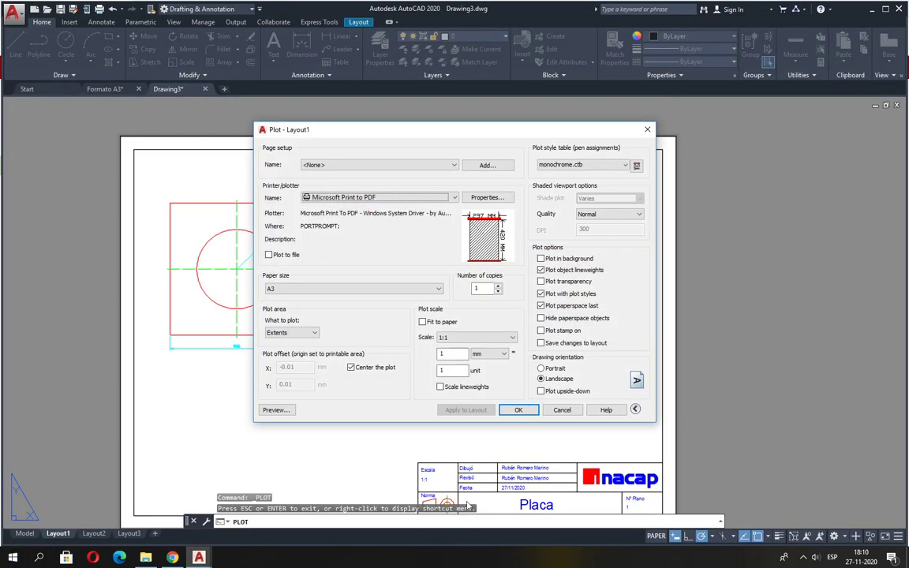
# Close the plot settings without plotting and create a blank document in Word, dismissing the activation assistant.
pyautogui.click(577, 415)
pyautogui.click(12, 558)
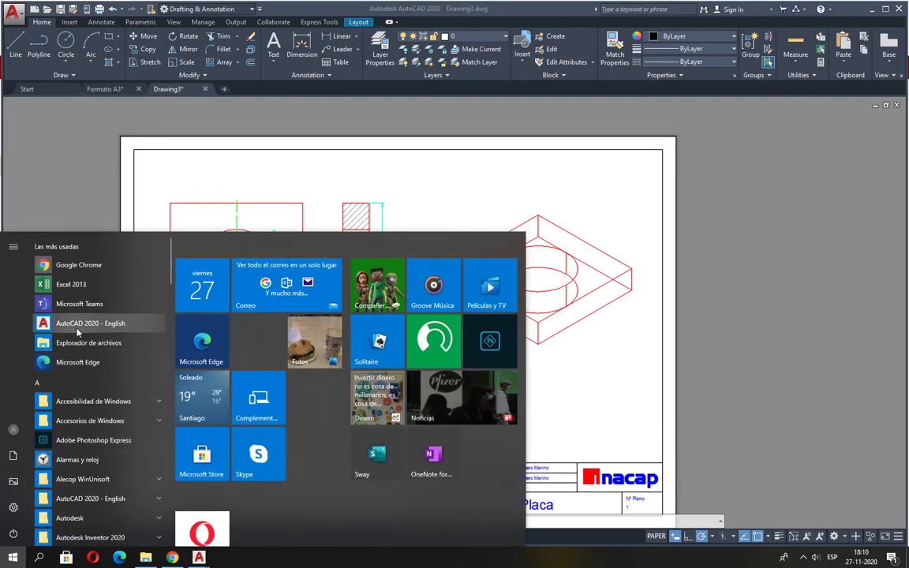
pyautogui.click(77, 329)
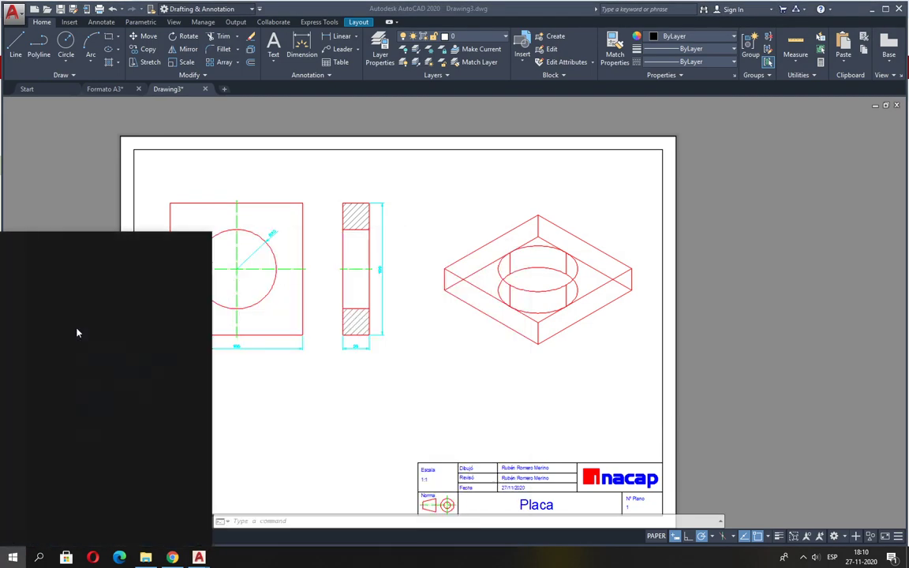
pyautogui.write('word')
pyautogui.press('Return')
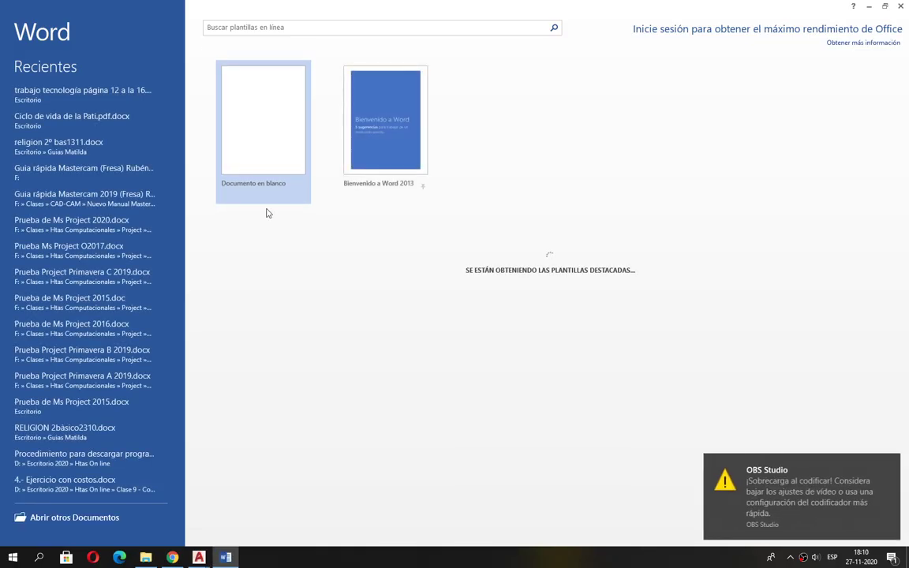
pyautogui.click(224, 122)
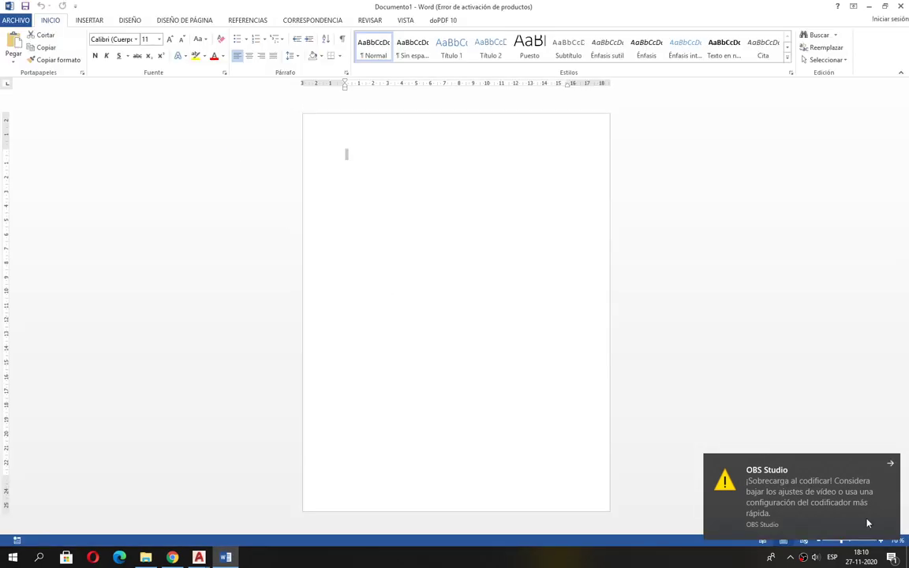
pyautogui.click(892, 462)
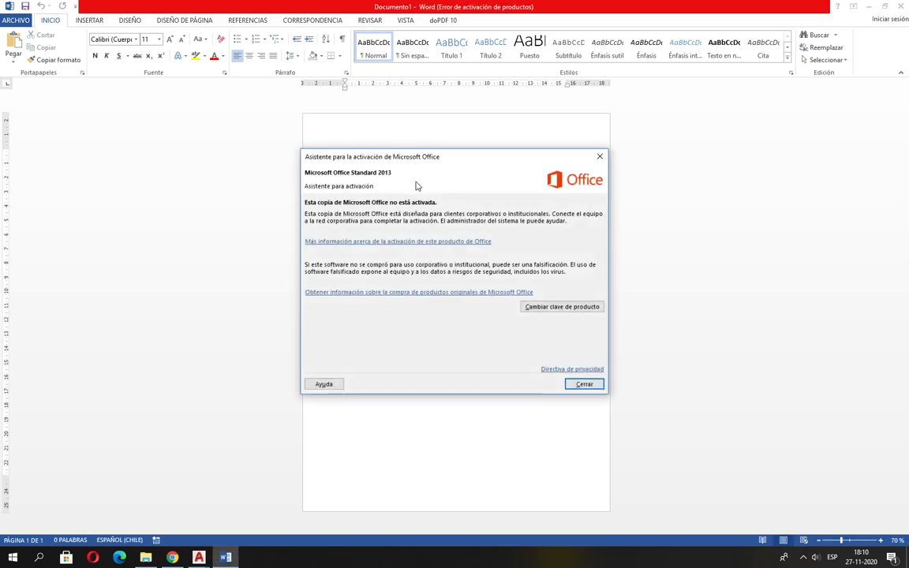
pyautogui.click(584, 384)
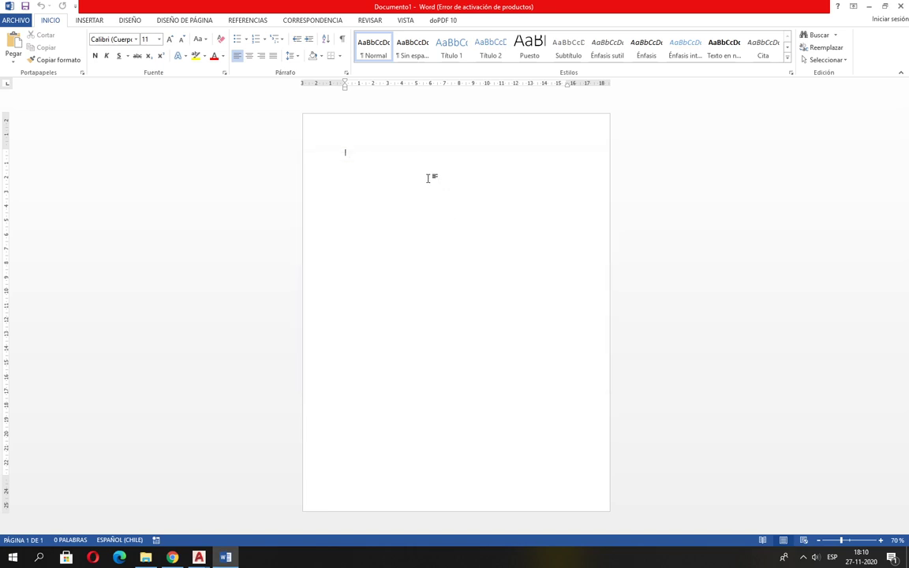
# Write the command name MVIEW in the blank document and enlarge it to 80 pt.
pyautogui.write('MVIEW')
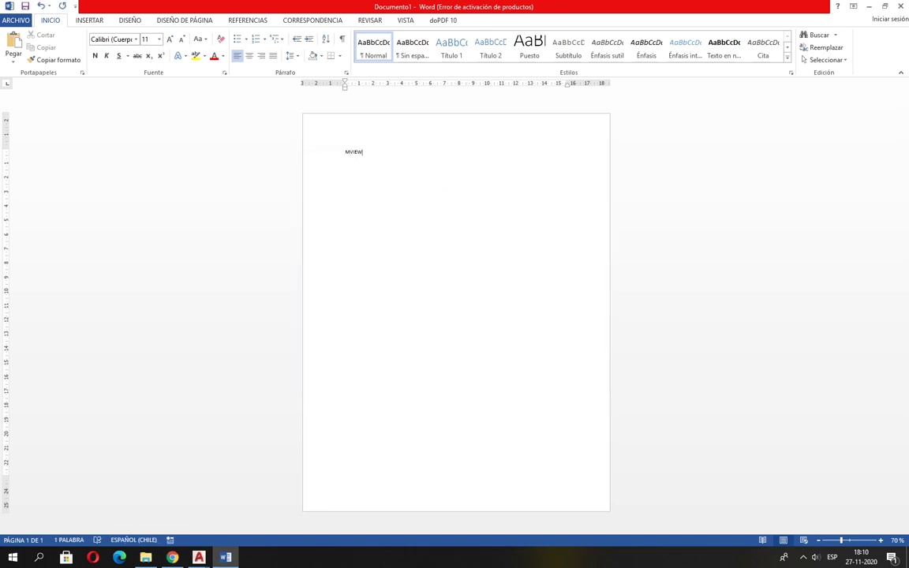
pyautogui.moveTo(374, 149); pyautogui.dragTo(322, 140)
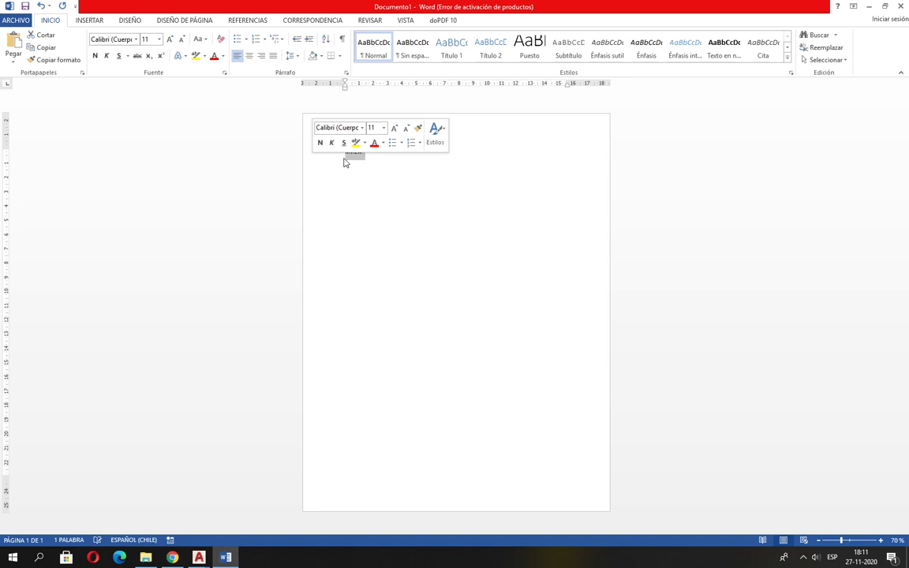
pyautogui.click(395, 130)
pyautogui.click(395, 129)
pyautogui.click(394, 130)
pyautogui.click(394, 131)
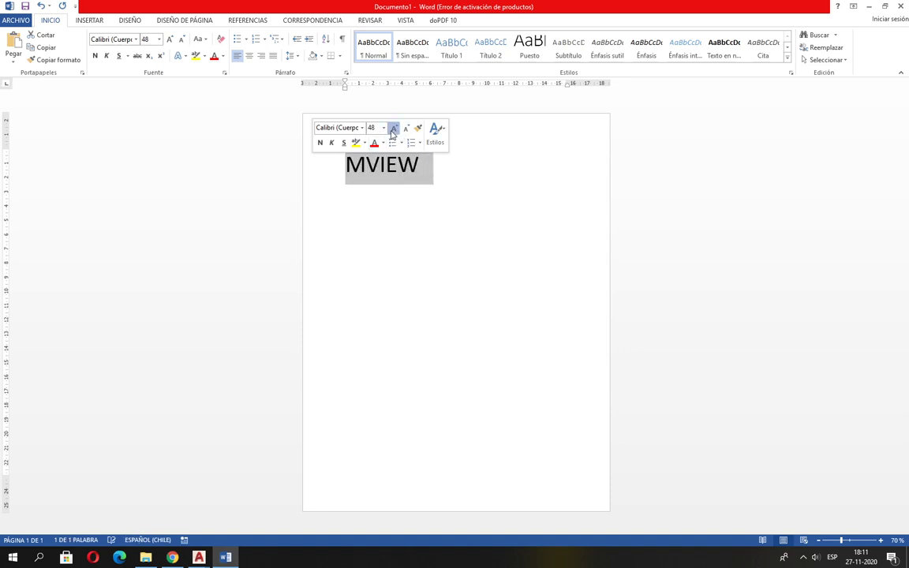
pyautogui.click(393, 131)
pyautogui.click(393, 131)
pyautogui.click(508, 199)
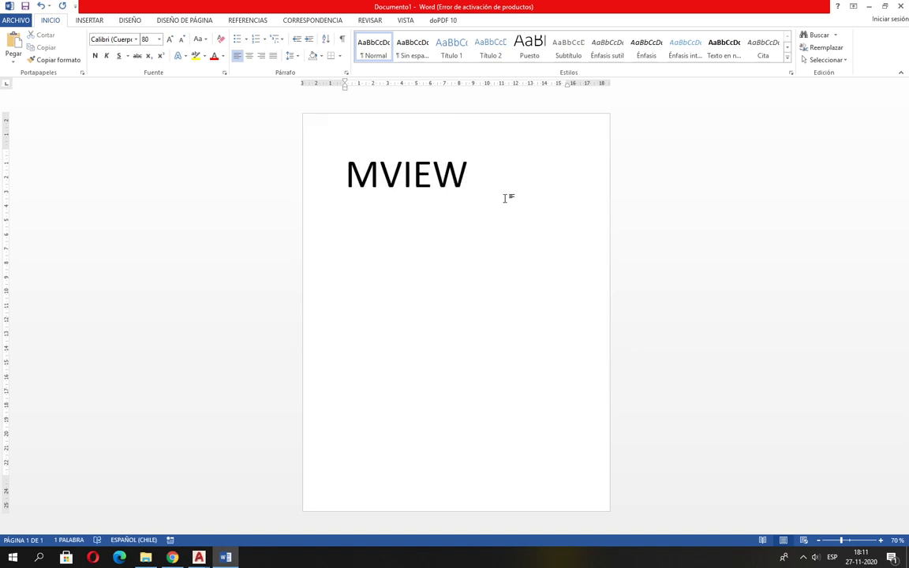
# Add the command name DISPSILH two paragraphs below MVIEW.
pyautogui.press('Return')
pyautogui.press('Return')
pyautogui.write('DIS')
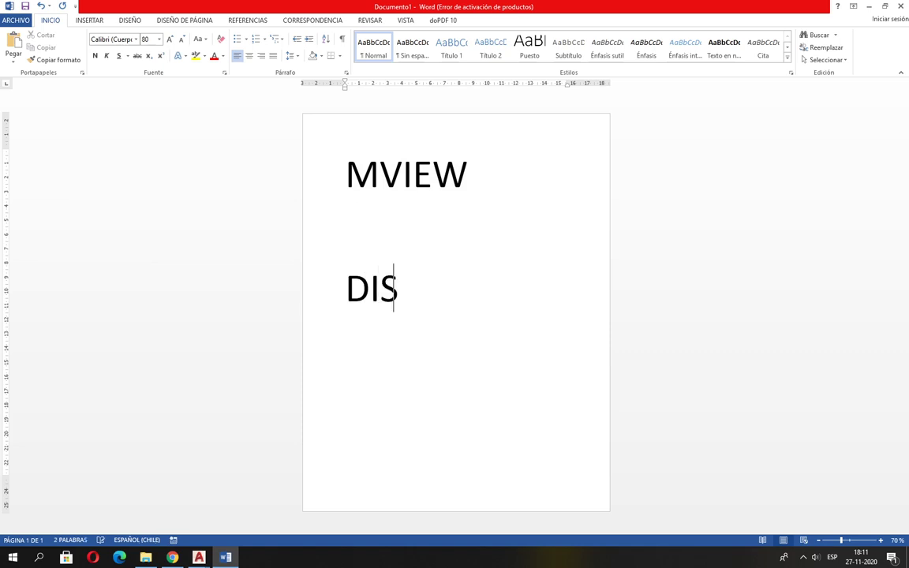
pyautogui.write('PSILH')
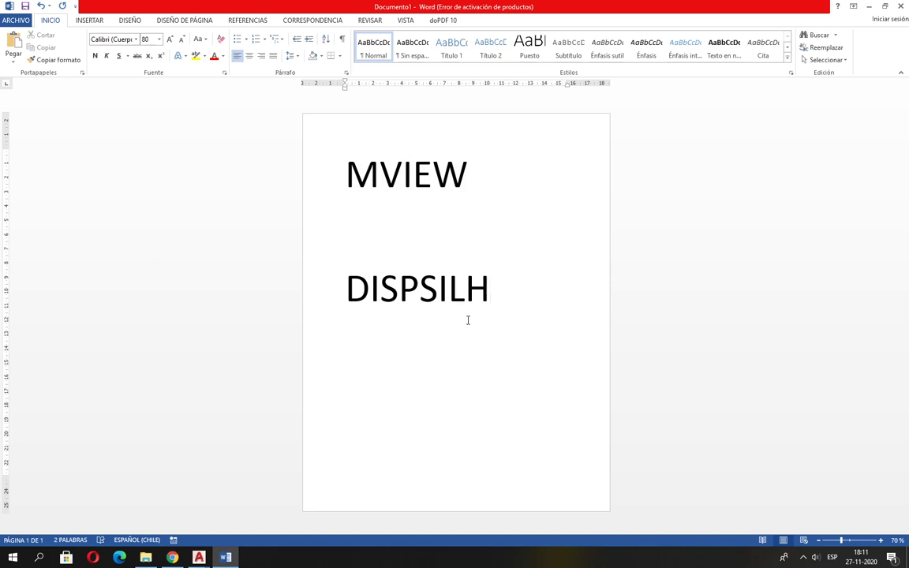
# Switch back to Drawing3 in AutoCAD and preview the Layout1 plot, returning to the plot settings.
pyautogui.moveTo(200, 558)
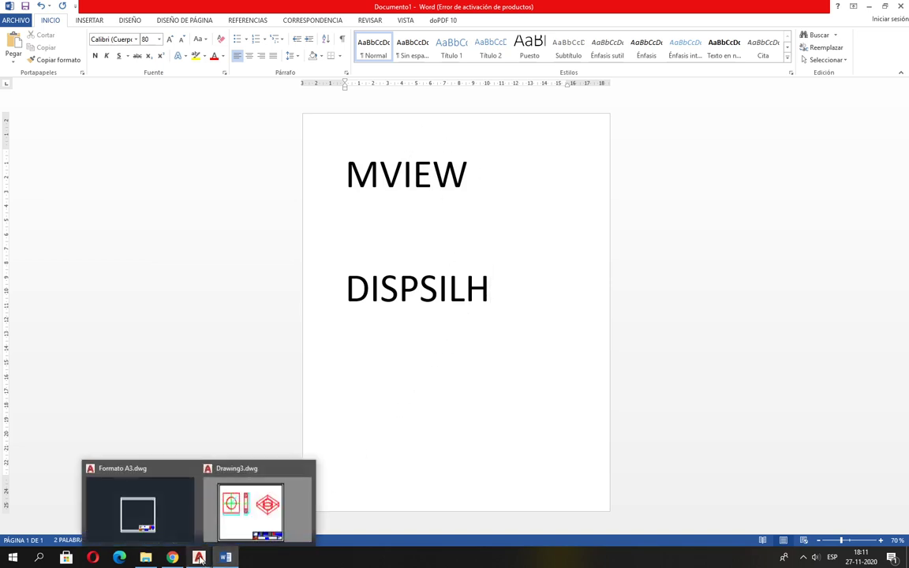
pyautogui.click(229, 524)
pyautogui.scroll(-2, 300, 379)
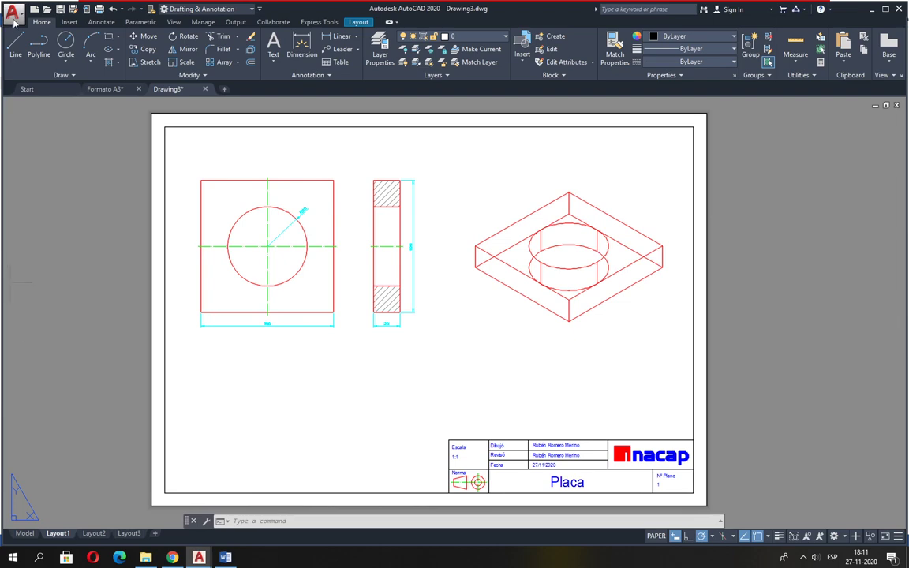
pyautogui.click(99, 9)
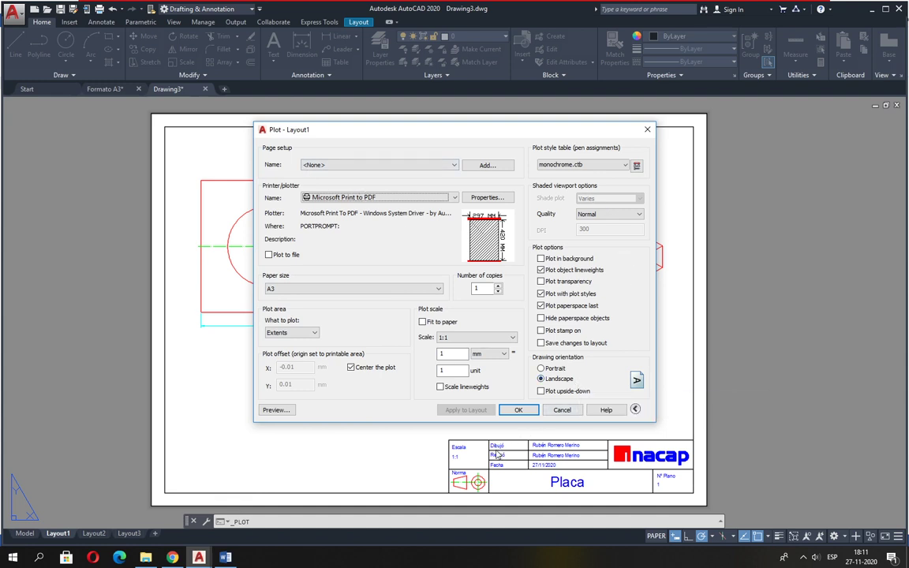
pyautogui.click(273, 411)
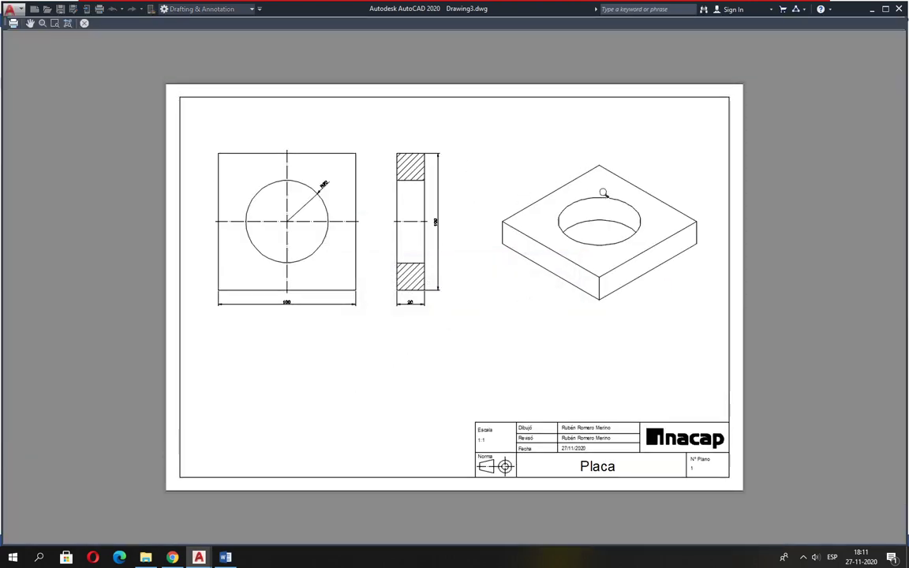
pyautogui.rightClick(562, 166)
pyautogui.click(580, 173)
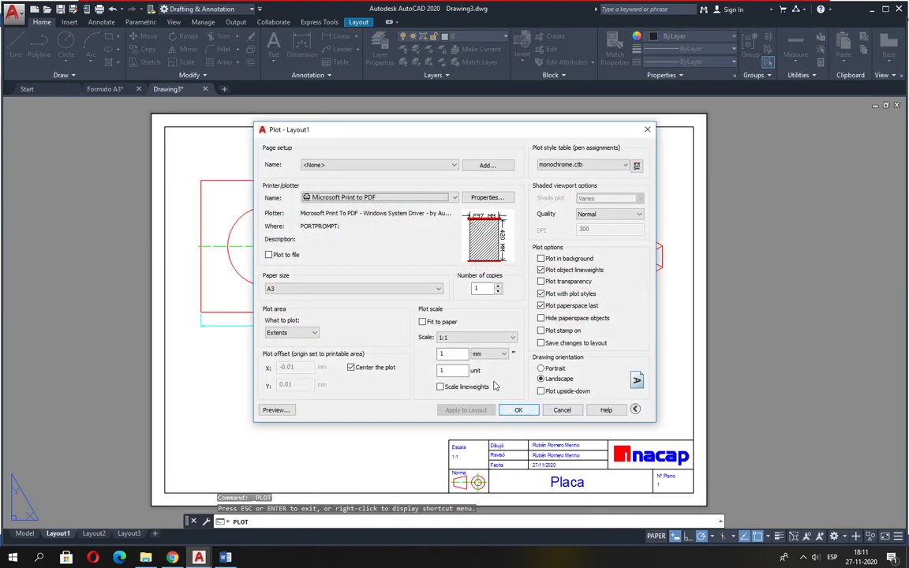
# Keep the plot scale at 1:1 and plot Layout1 on A3 with Microsoft Print to PDF.
pyautogui.click(445, 338)
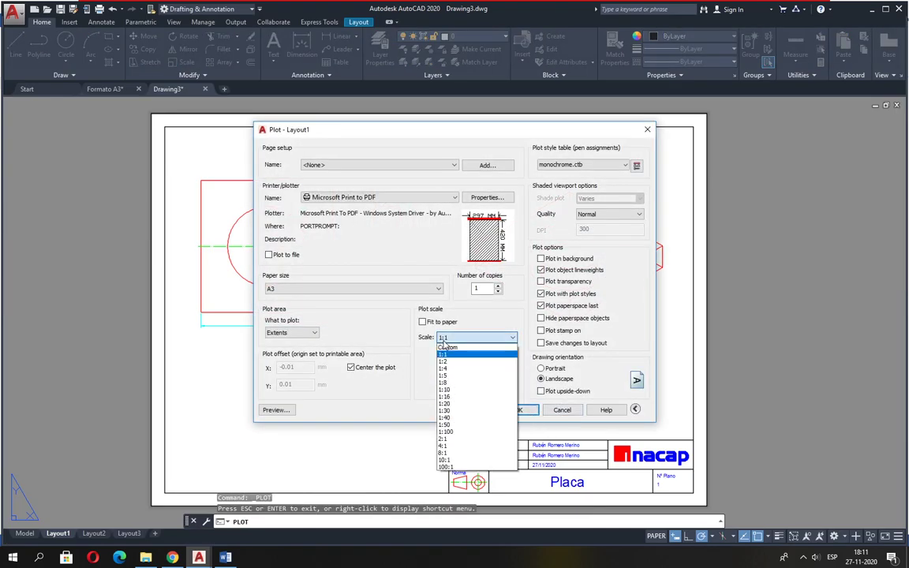
pyautogui.click(446, 344)
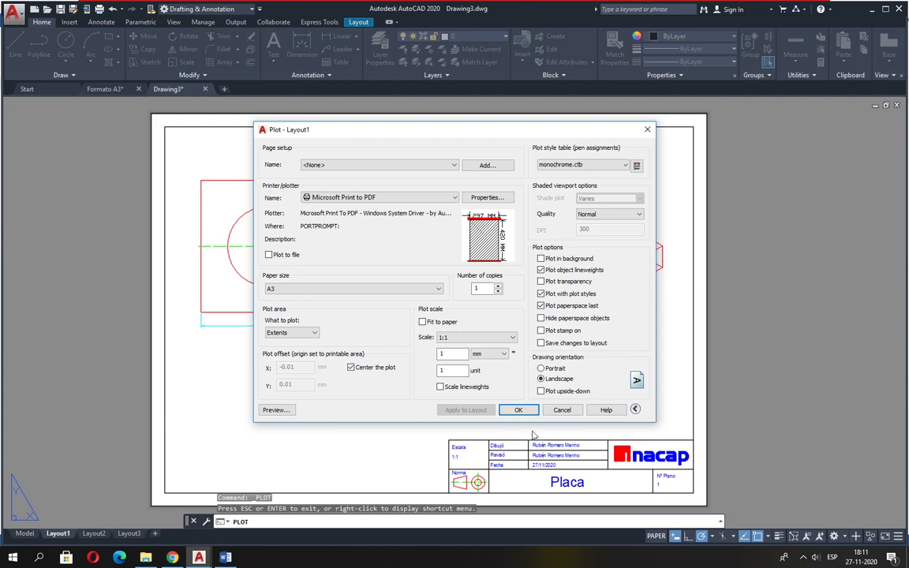
pyautogui.click(520, 411)
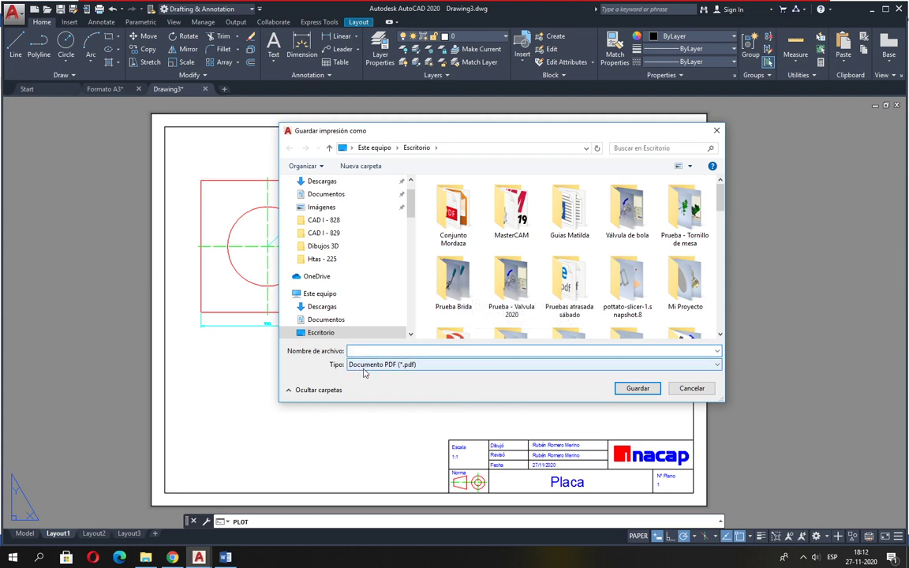
pyautogui.write('e')
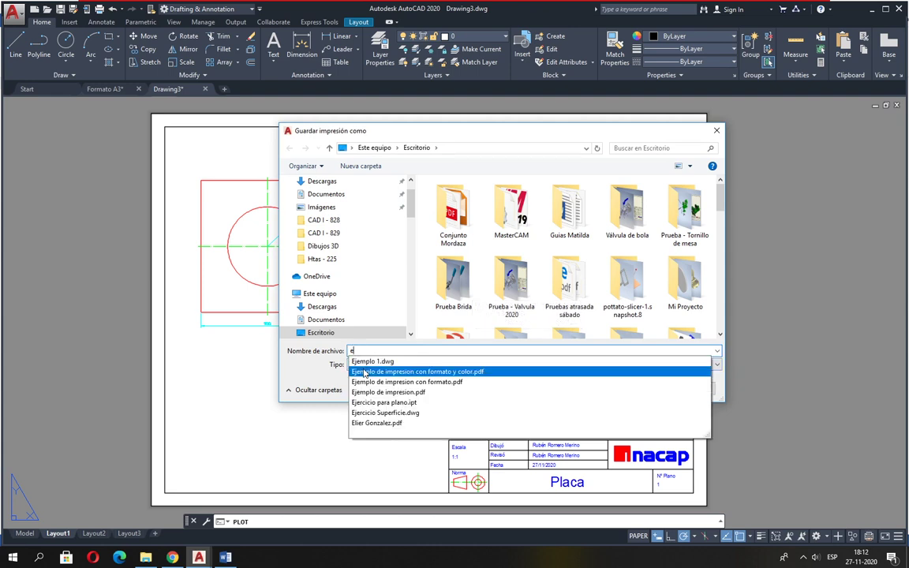
pyautogui.press('BackSpace')
pyautogui.write('eJEMPLO')
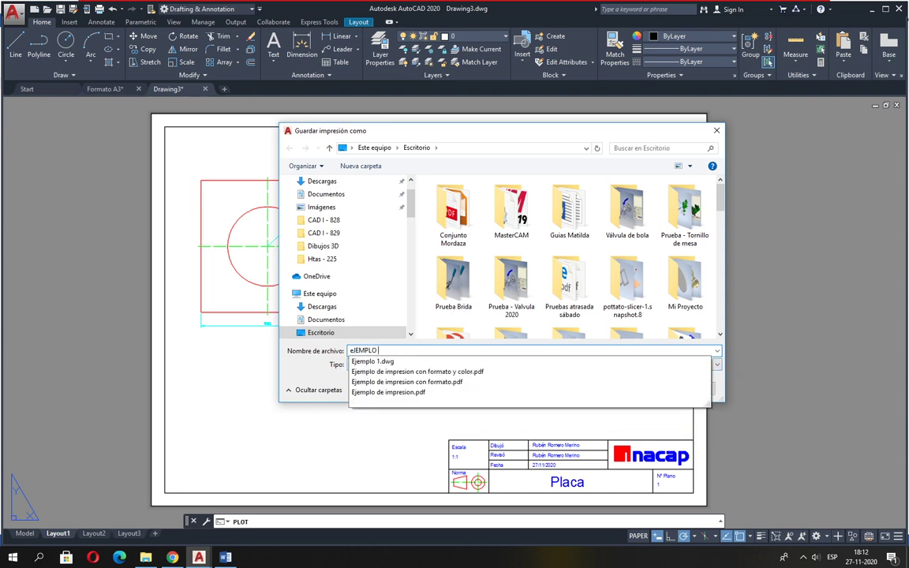
pyautogui.press('BackSpace')
pyautogui.press('BackSpace')
pyautogui.press('BackSpace')
pyautogui.press('BackSpace')
pyautogui.press('BackSpace')
pyautogui.press('BackSpace')
pyautogui.press('BackSpace')
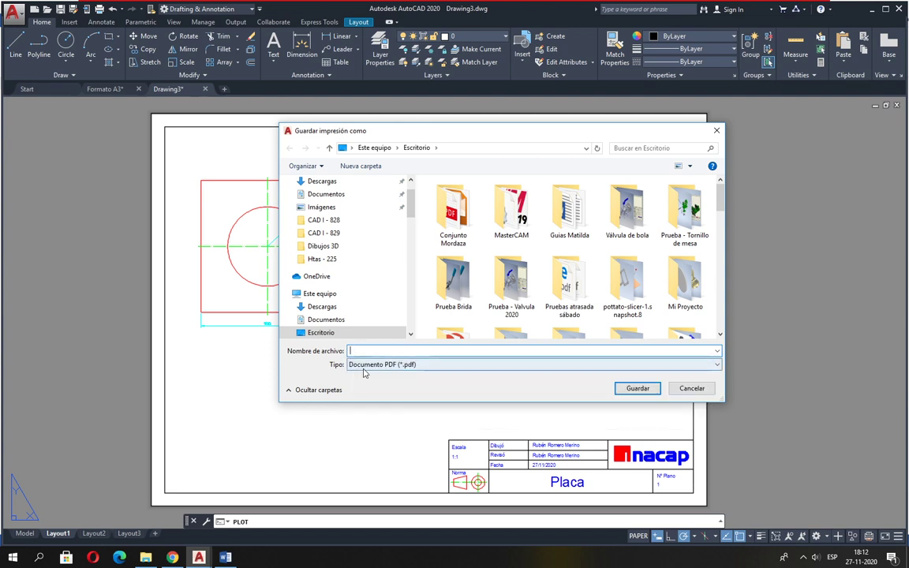
# Save the plotted PDF on the desktop as Ejemplo 2.
pyautogui.write('E')
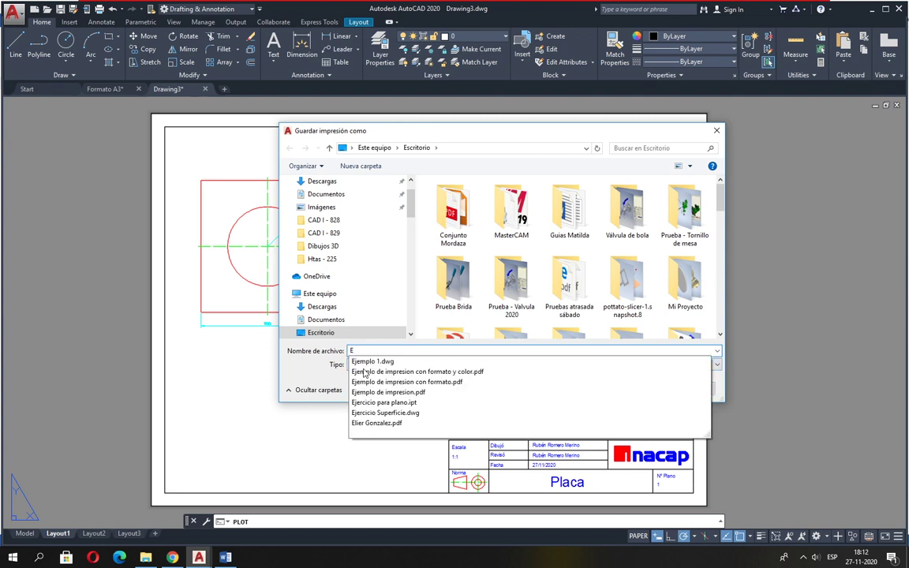
pyautogui.write('jemplo')
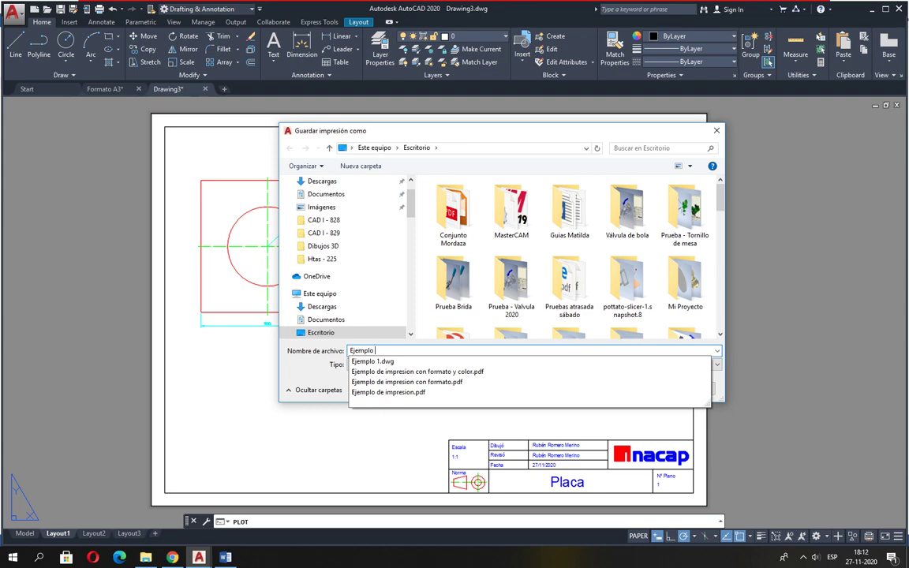
pyautogui.write(' 2')
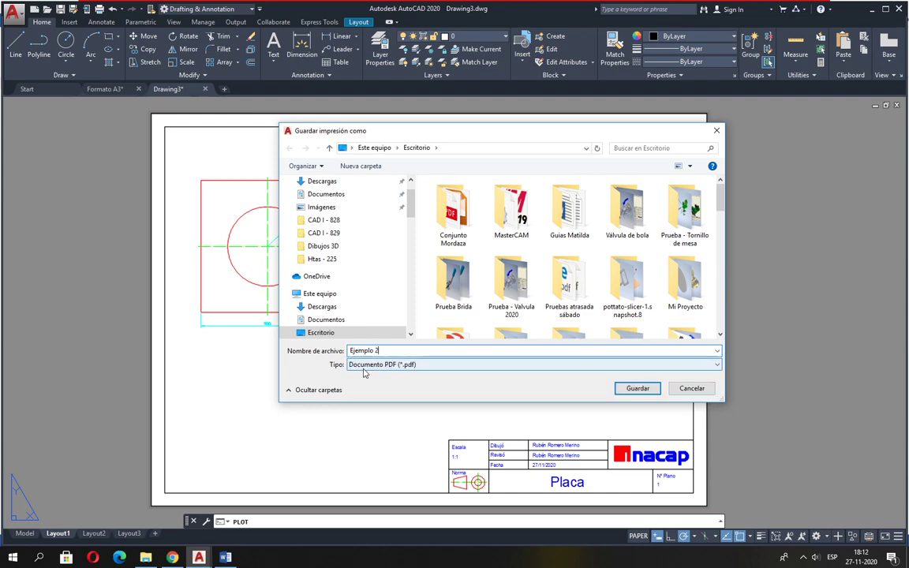
pyautogui.press('Return')
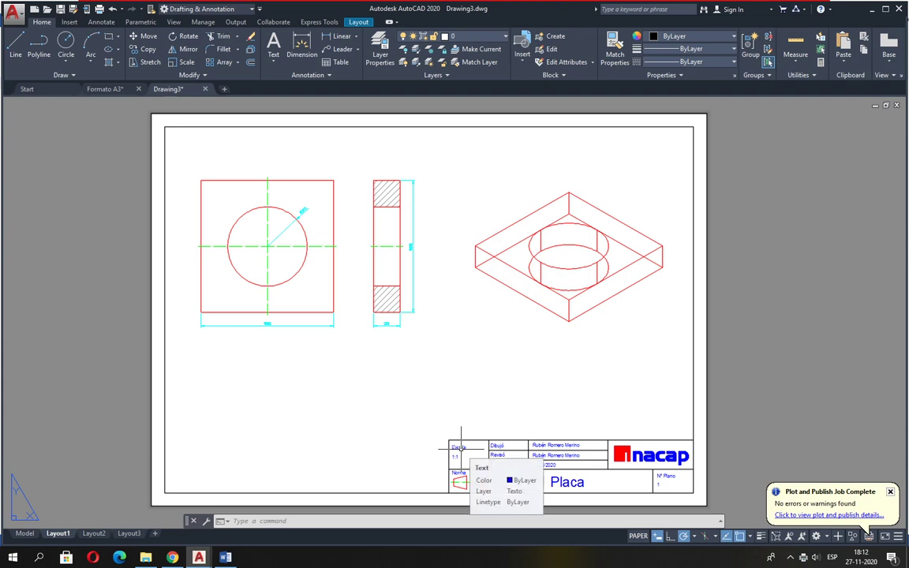
# Show the desktop and open the Ejemplo 2 PDF.
pyautogui.press('Escape')
pyautogui.press('super+d')
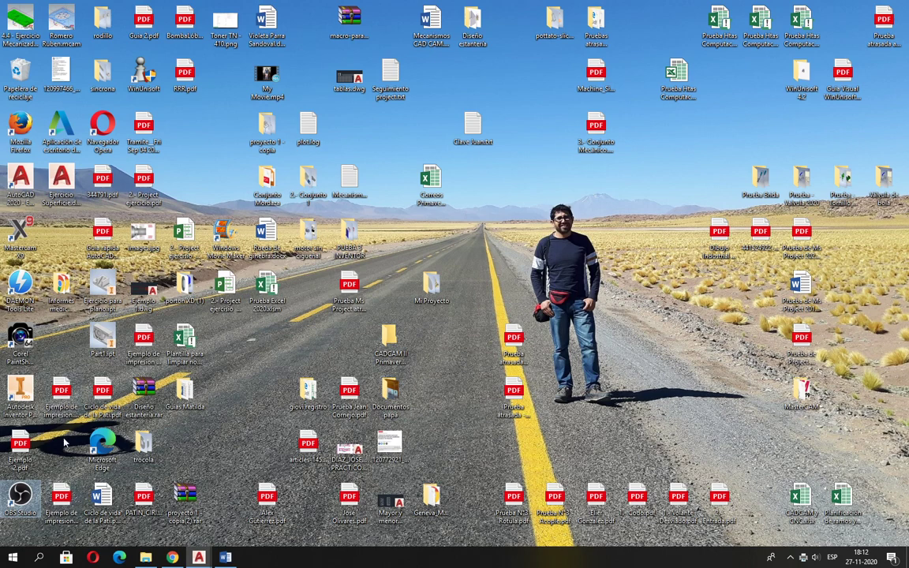
pyautogui.click(60, 394)
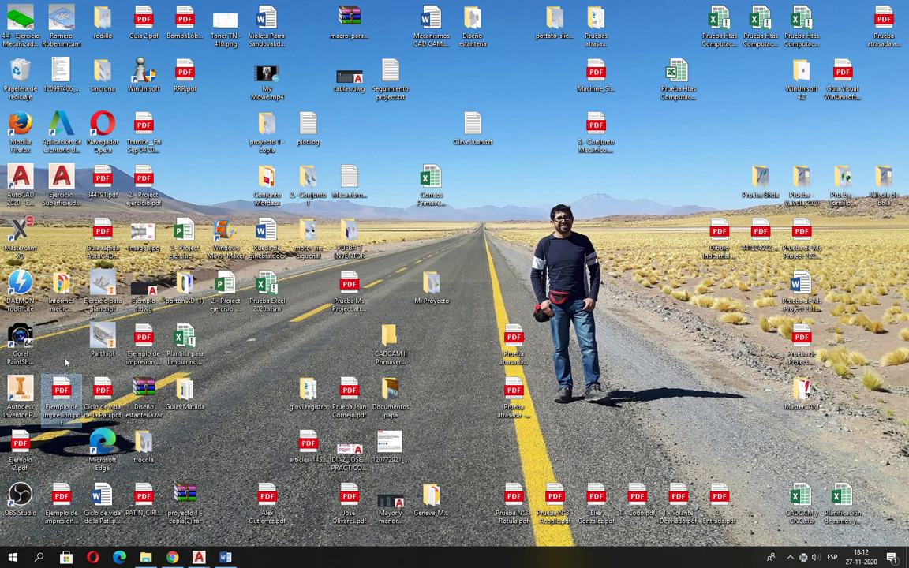
pyautogui.click(157, 28)
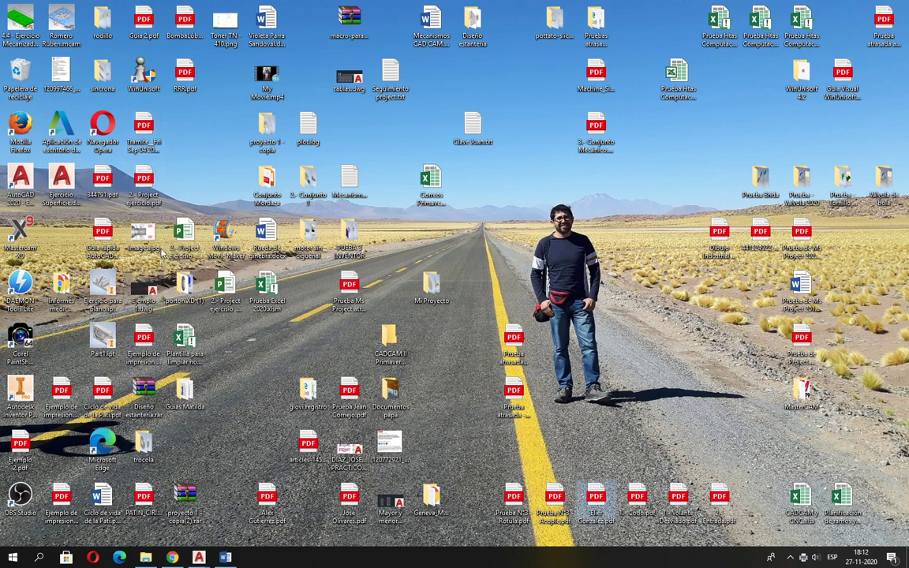
pyautogui.press('e')
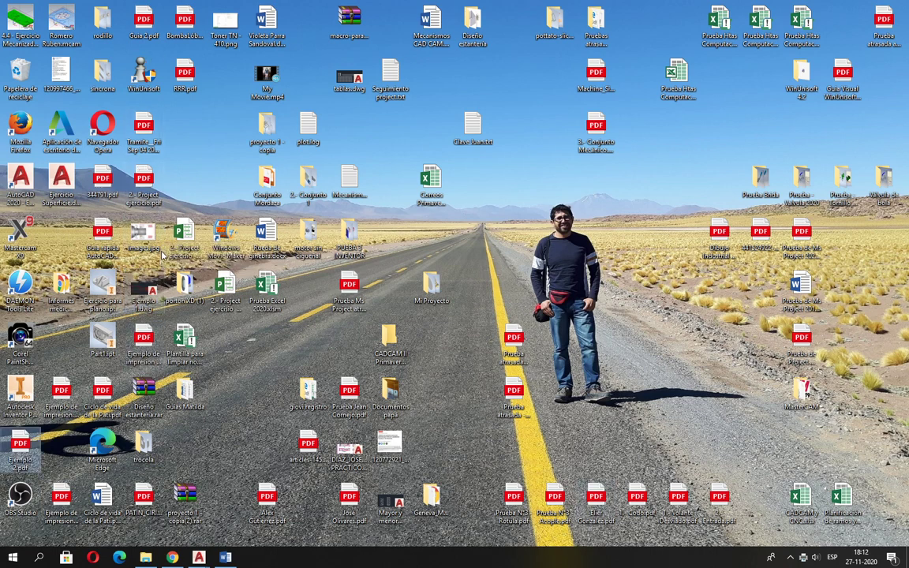
pyautogui.doubleClick(30, 452)
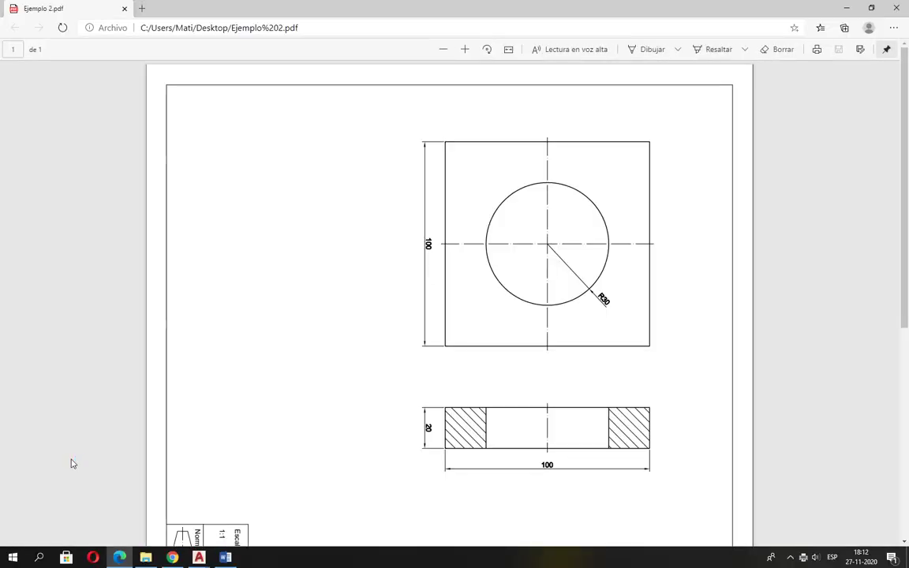
# Rotate the PDF page counterclockwise to landscape and display the whole sheet.
pyautogui.rightClick(528, 202)
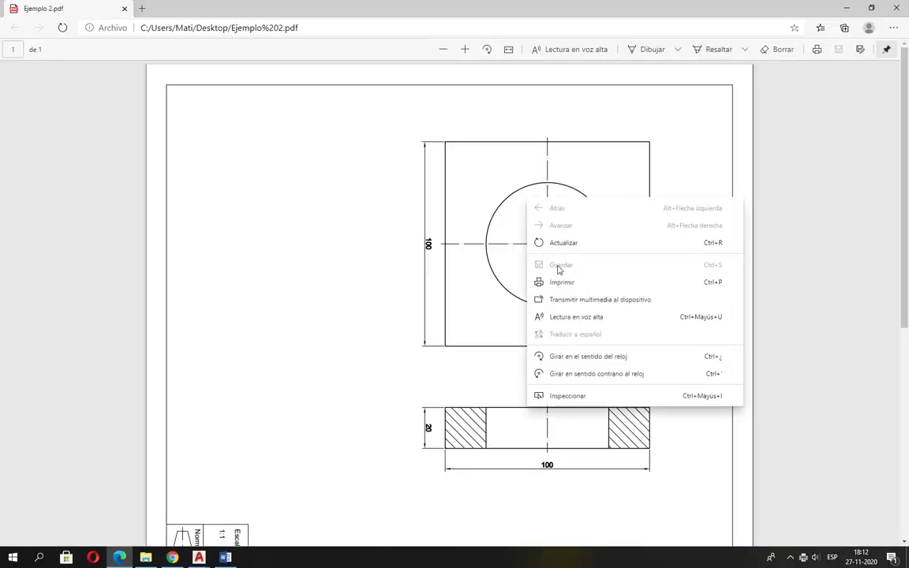
pyautogui.click(588, 374)
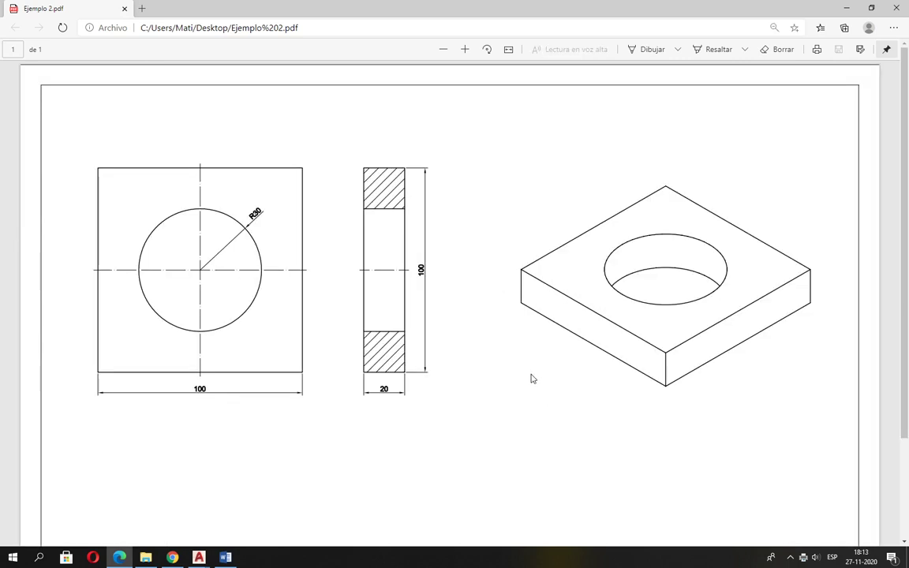
pyautogui.keyDown('ctrl'); pyautogui.scroll(-1, 531, 379); pyautogui.keyUp('ctrl')
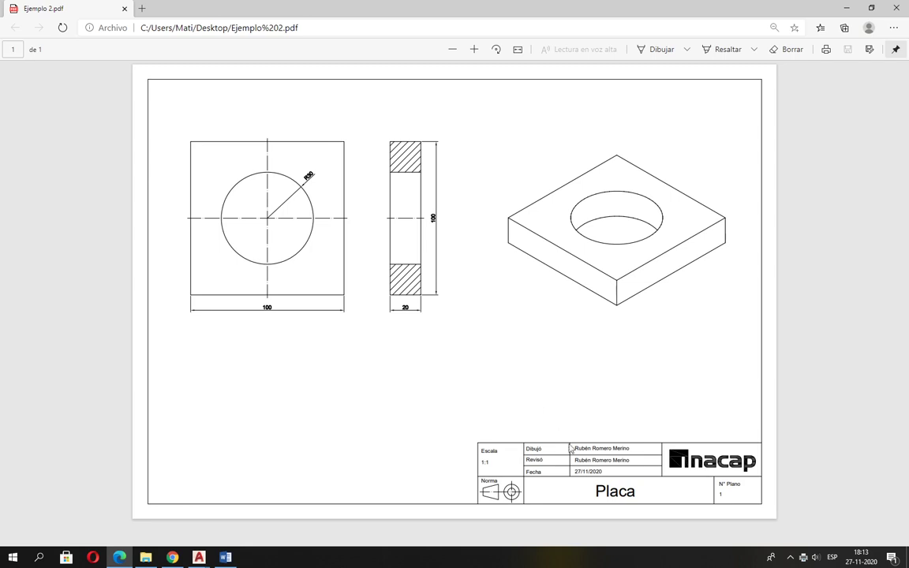
# Examine the hatched section view and its outline up close in the Ejemplo 2 PDF, then return to the whole sheet.
pyautogui.keyDown('ctrl'); pyautogui.scroll(3, 416, 284); pyautogui.keyUp('ctrl')
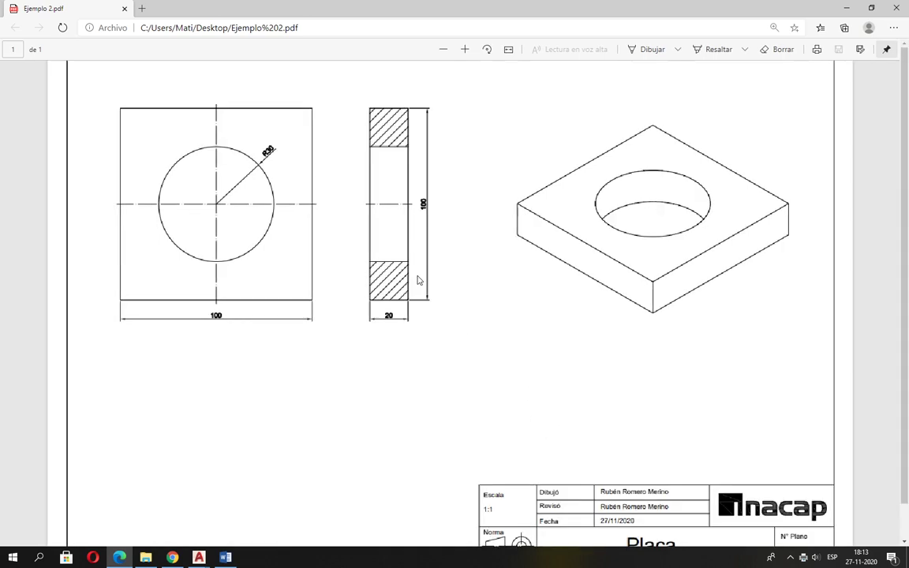
pyautogui.keyDown('ctrl'); pyautogui.scroll(3, 287, 257); pyautogui.keyUp('ctrl')
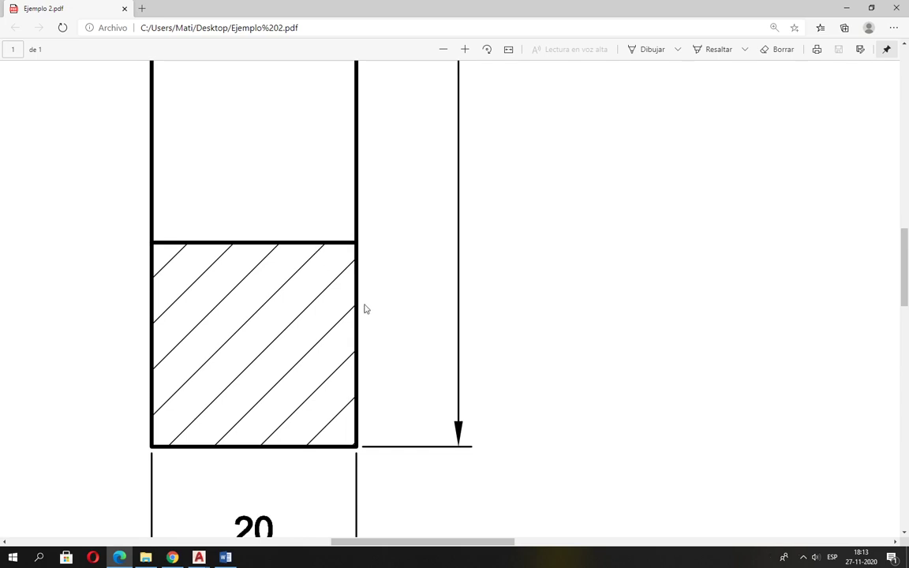
pyautogui.keyDown('ctrl'); pyautogui.scroll(-4, 410, 336); pyautogui.keyUp('ctrl')
pyautogui.keyDown('ctrl'); pyautogui.scroll(-3, 457, 368); pyautogui.keyUp('ctrl')
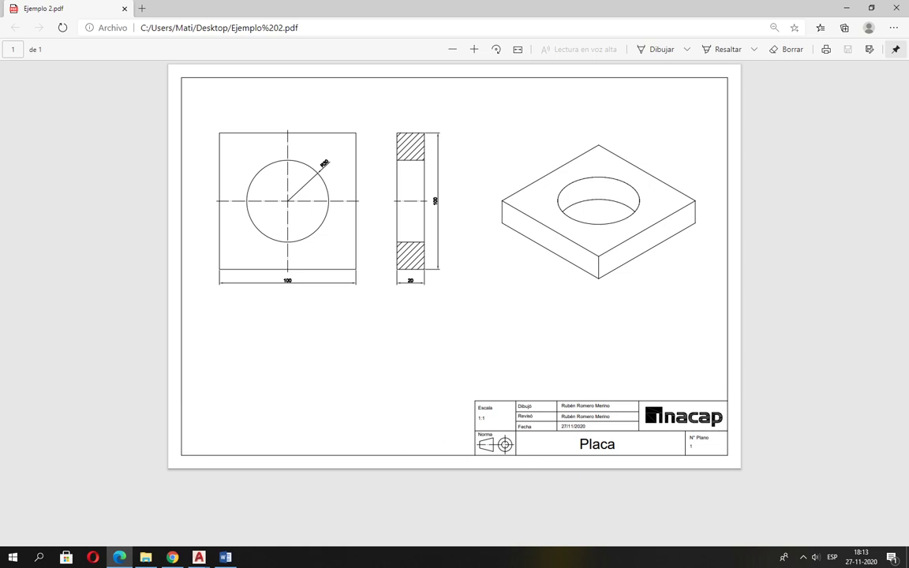
# Switch to Drawing3 in AutoCAD and set up the Layout1 plot on Carta paper, fitted to paper, with millimetres as the scale unit.
pyautogui.moveTo(198, 561)
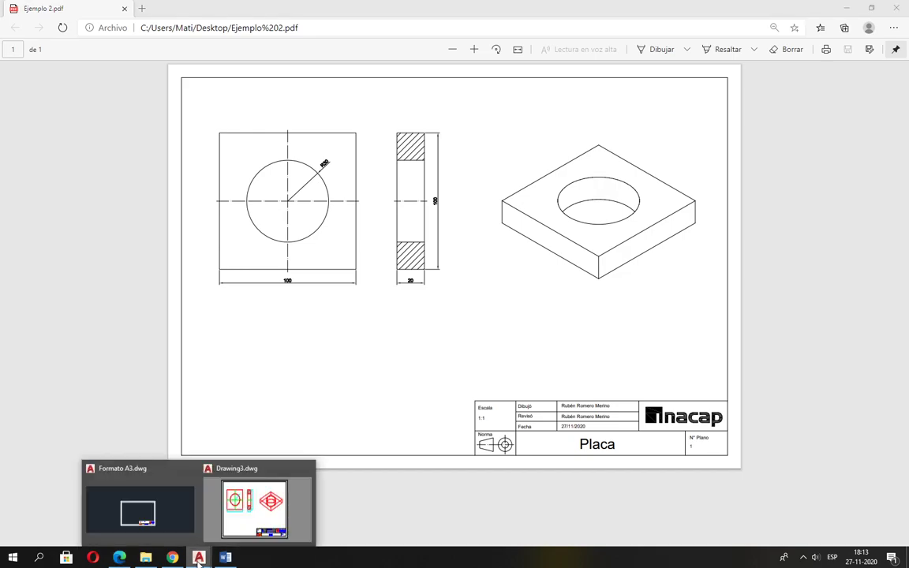
pyautogui.click(234, 523)
pyautogui.hotkey('ctrl', 'p')
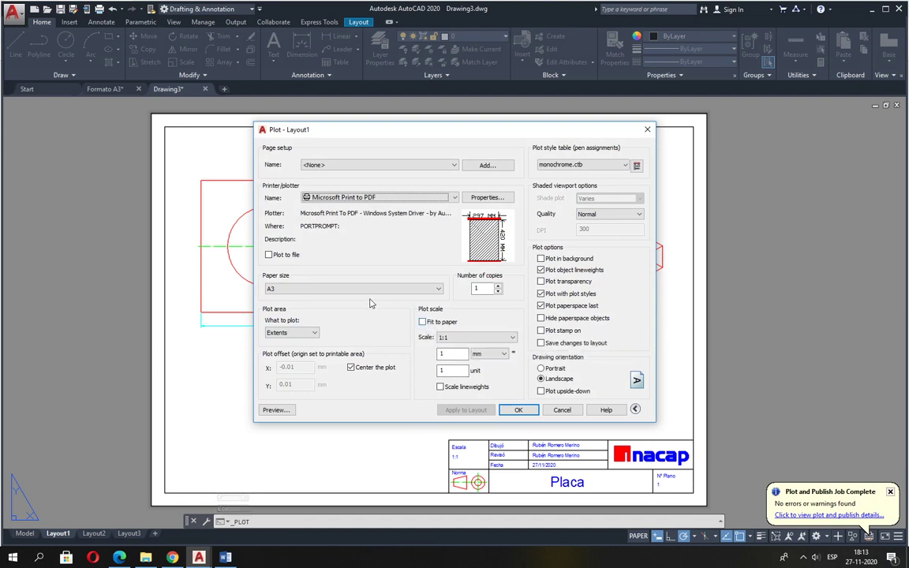
pyautogui.click(277, 291)
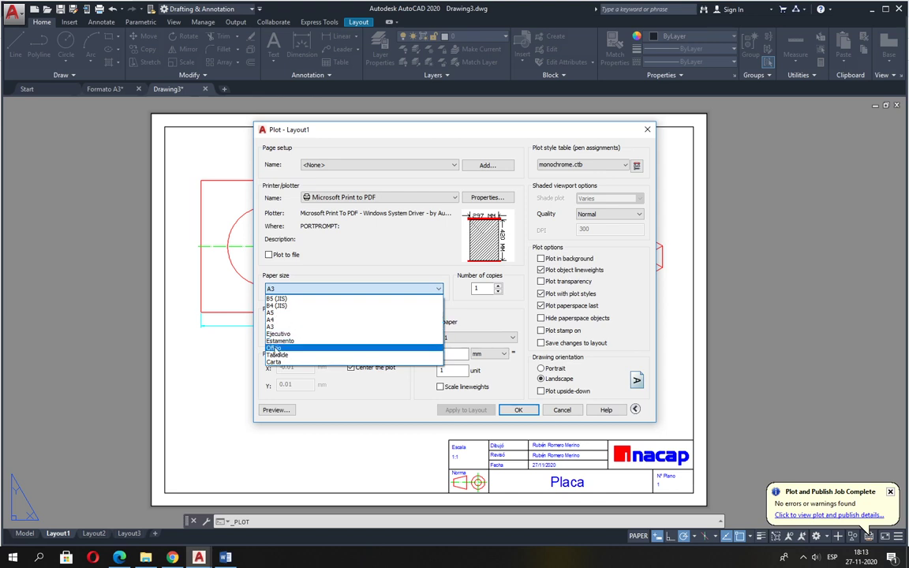
pyautogui.click(275, 362)
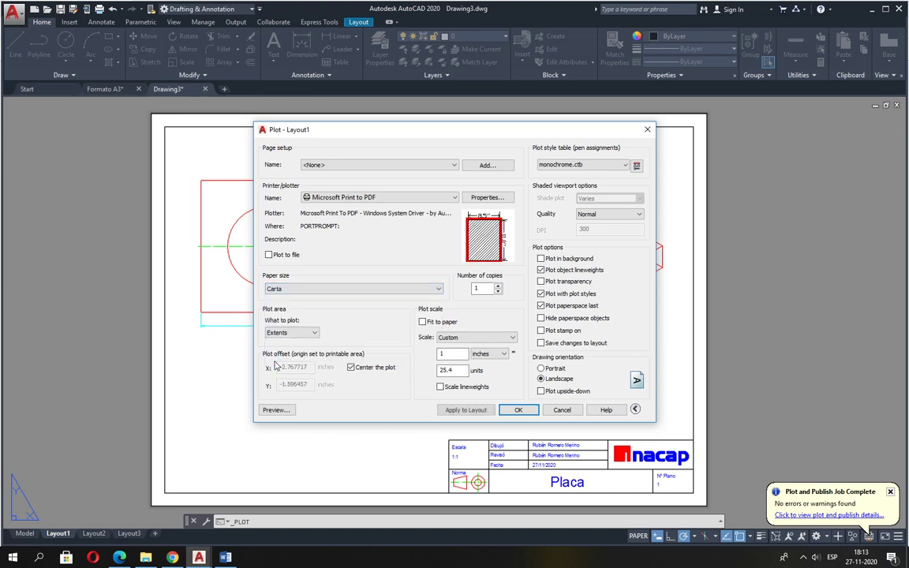
pyautogui.click(423, 322)
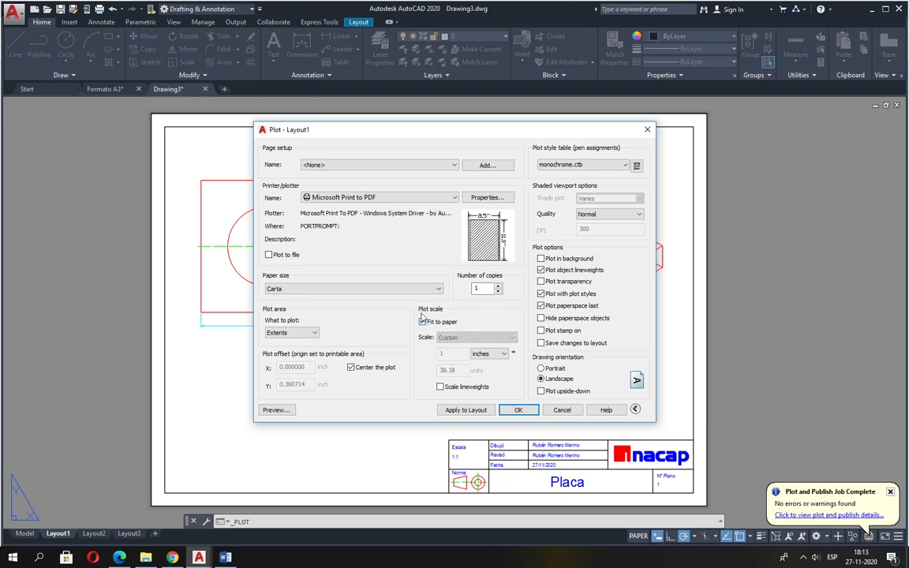
pyautogui.click(485, 354)
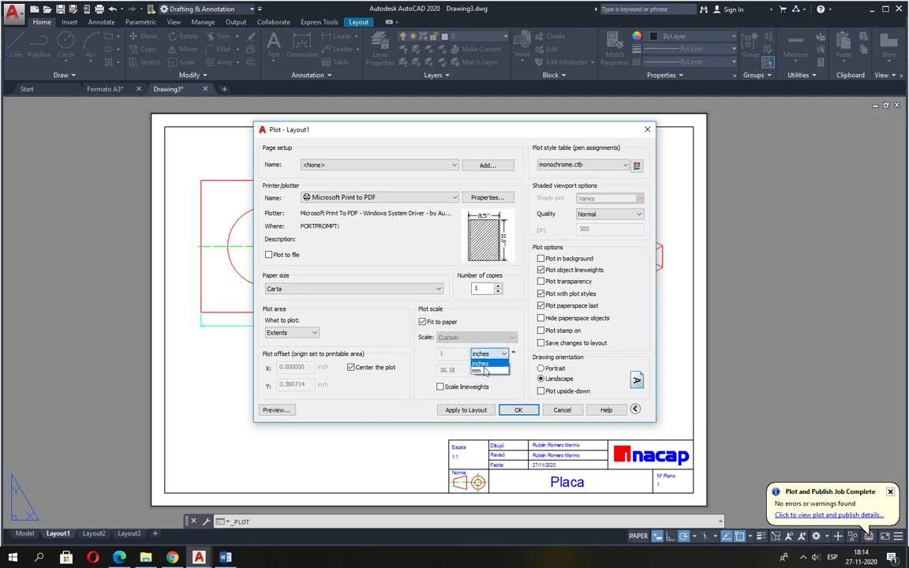
pyautogui.click(481, 370)
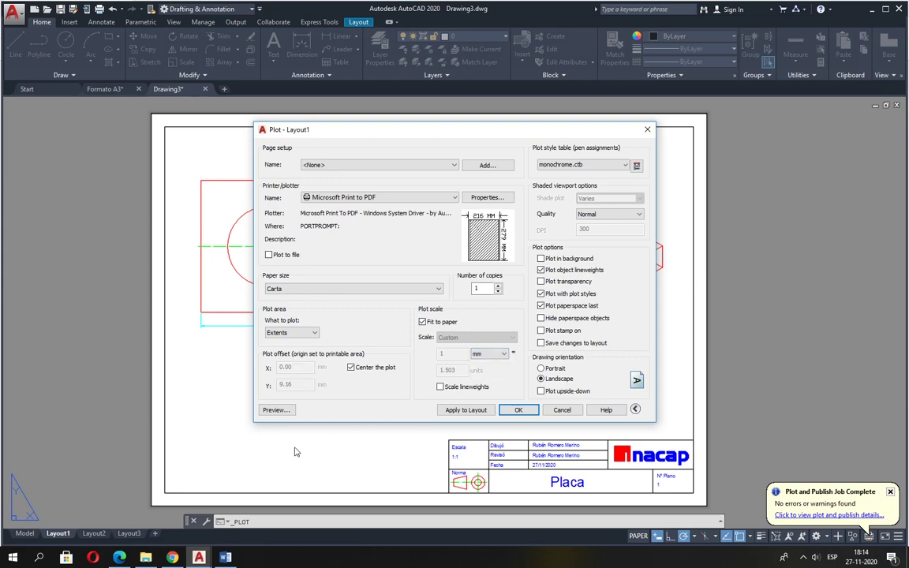
# Preview the Carta-size plot of Layout1 and return to the plot settings.
pyautogui.click(270, 412)
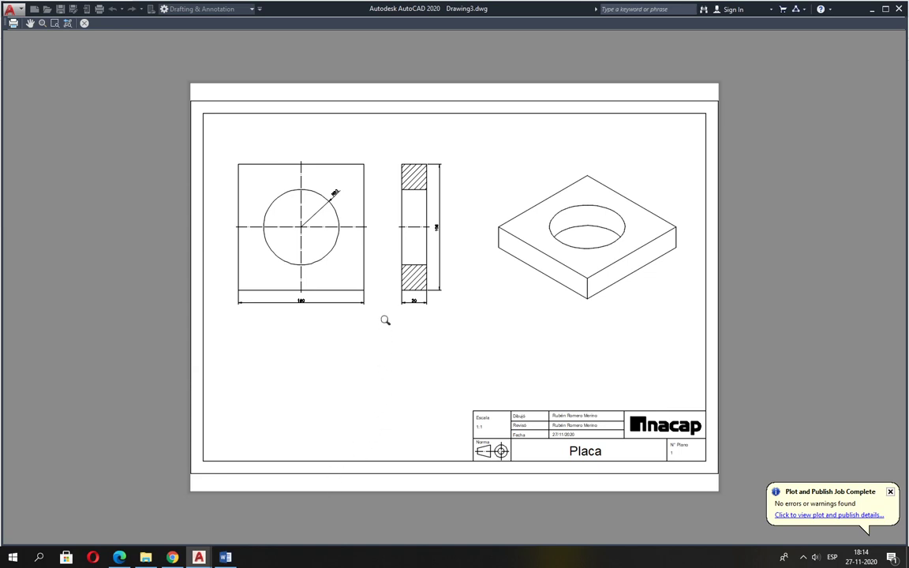
pyautogui.rightClick(375, 279)
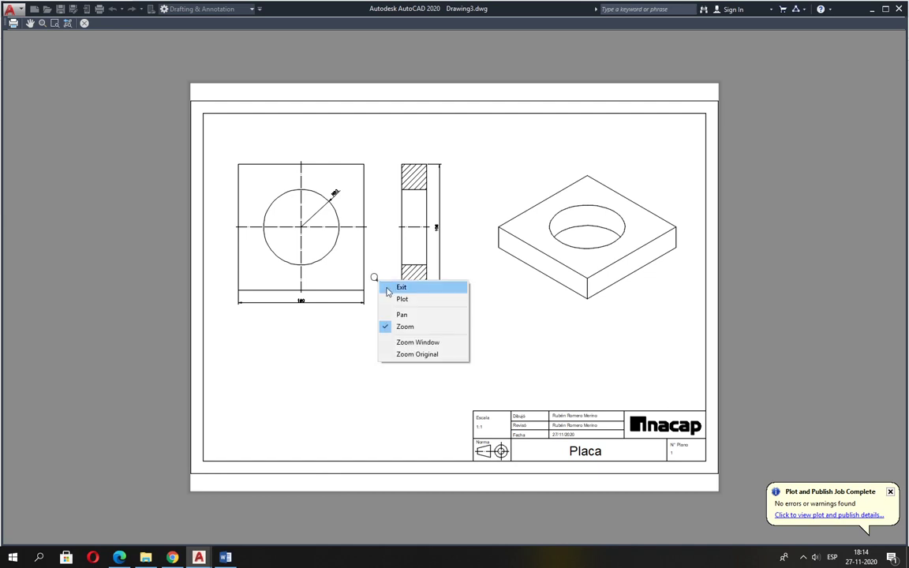
pyautogui.click(401, 287)
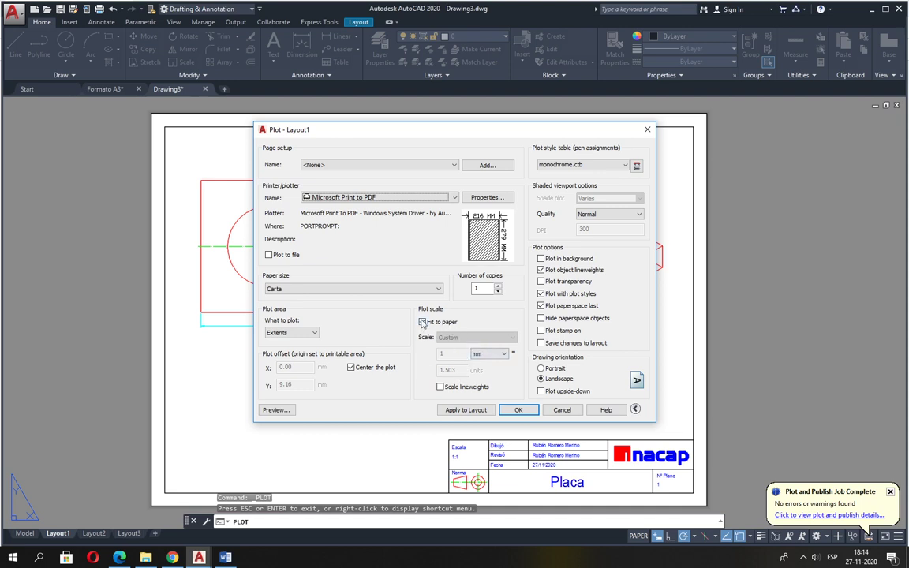
# Plot Layout1 and save the PDF on the desktop as Ejemplo 1 en tamaño carta.
pyautogui.click(517, 411)
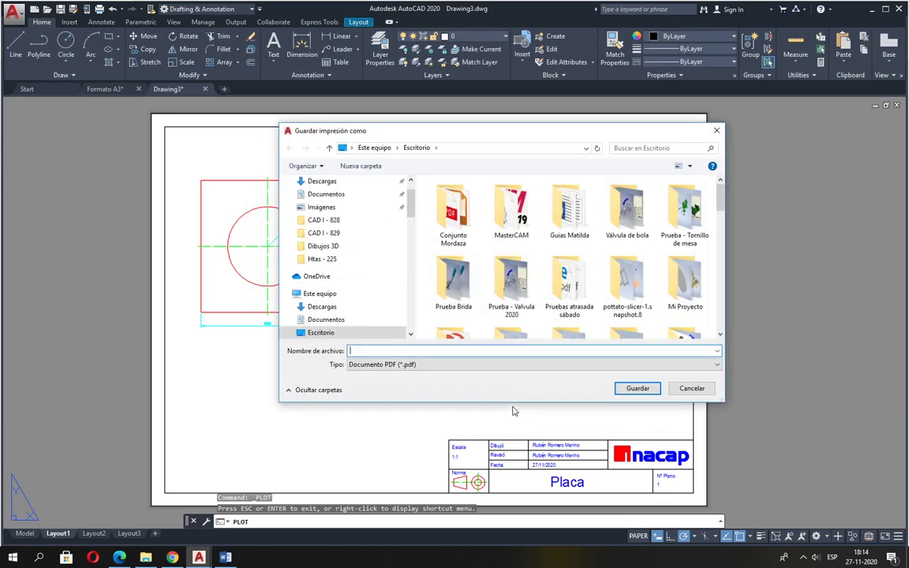
pyautogui.write('Ejem')
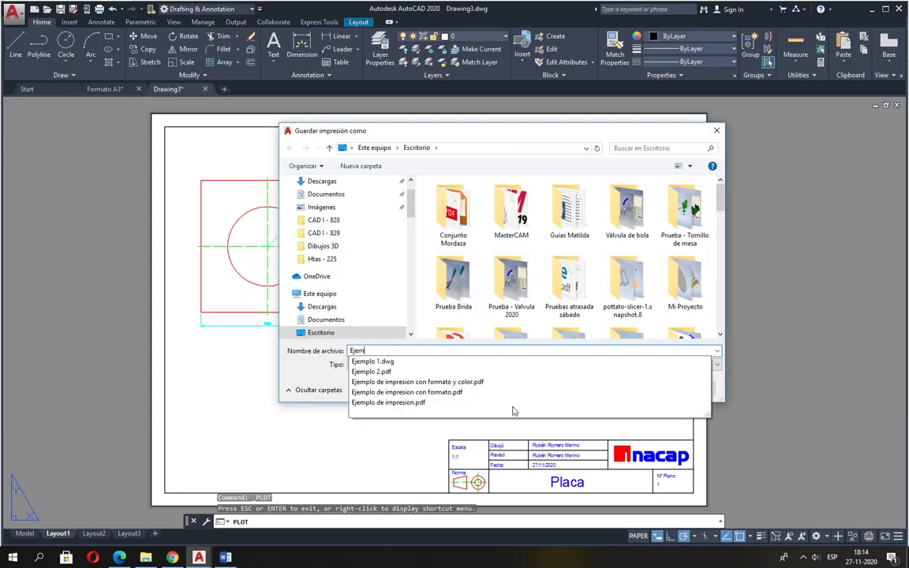
pyautogui.write('plo 1 en tamaño carta')
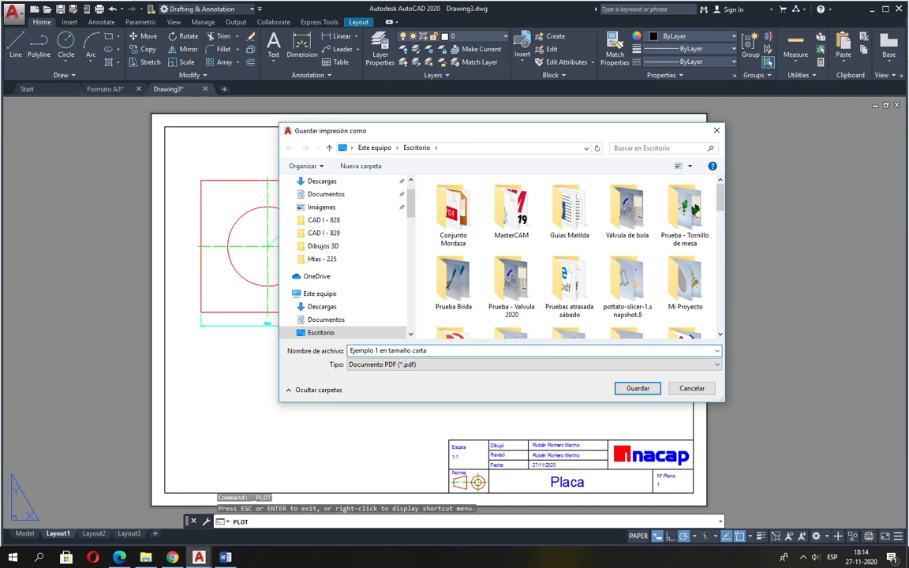
pyautogui.press('Return')
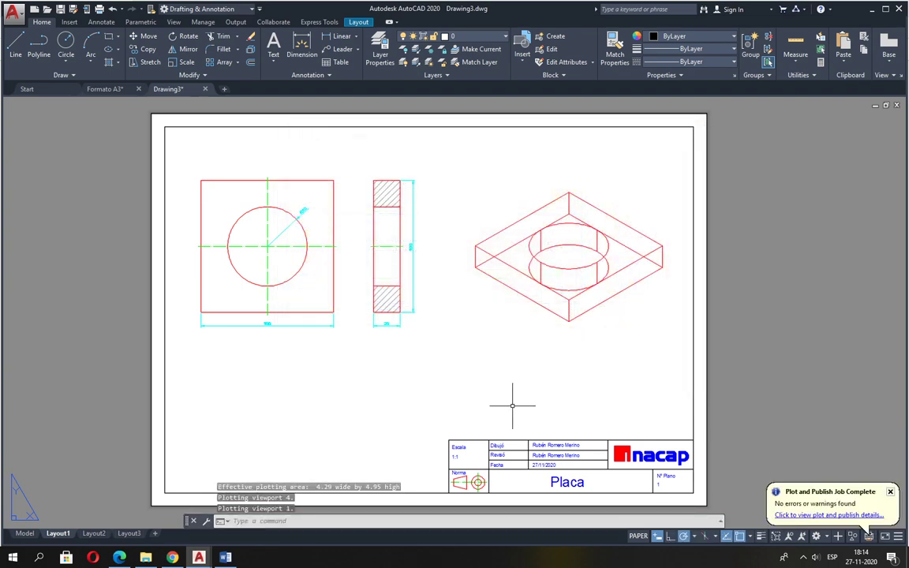
# Show the desktop, locate the Ejemplo 1 en tamaño carta PDF and open it.
pyautogui.press('super+d')
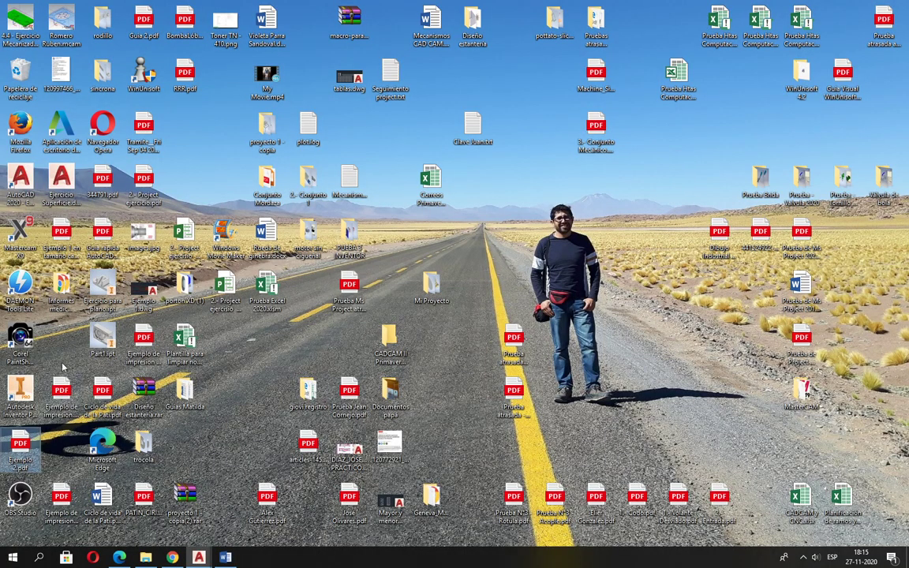
pyautogui.click(60, 499)
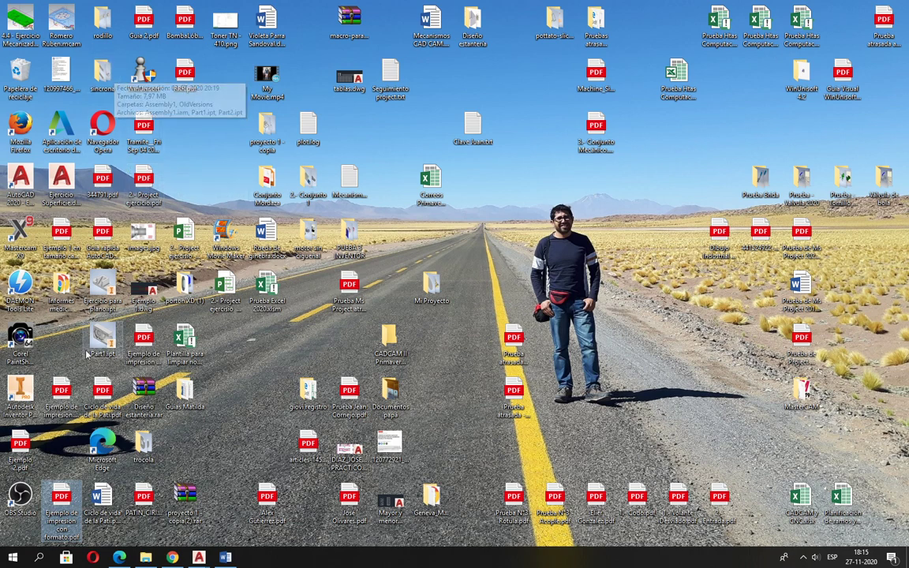
pyautogui.press('e')
pyautogui.press('e')
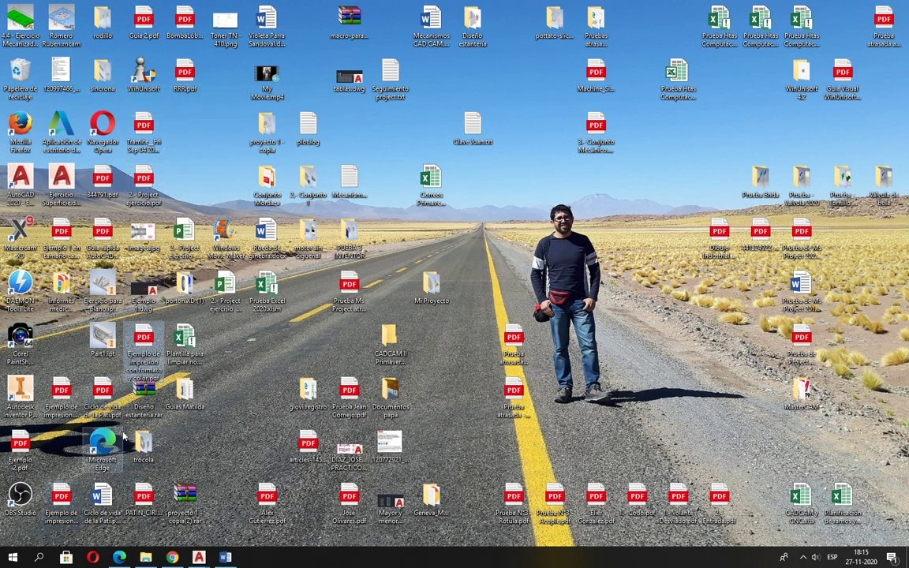
pyautogui.press('e')
pyautogui.press('e')
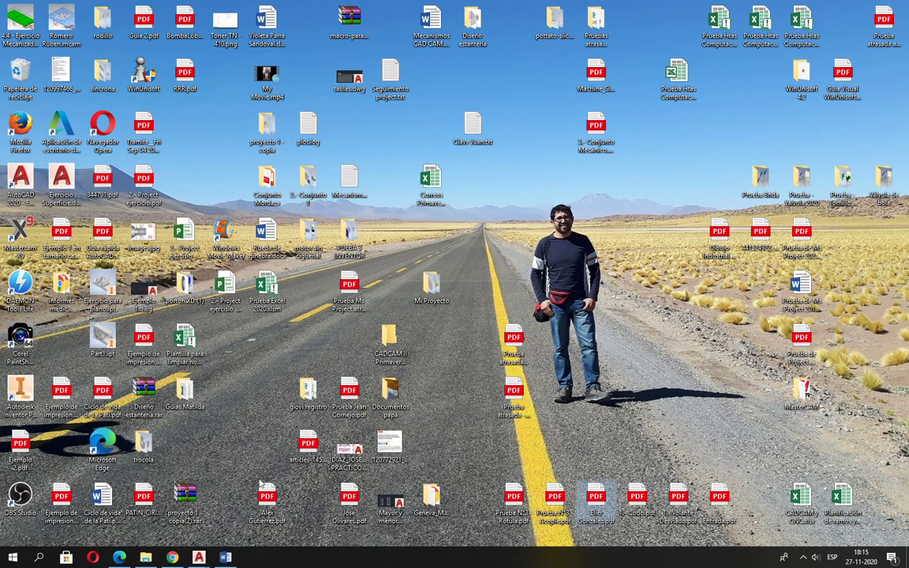
pyautogui.press('e')
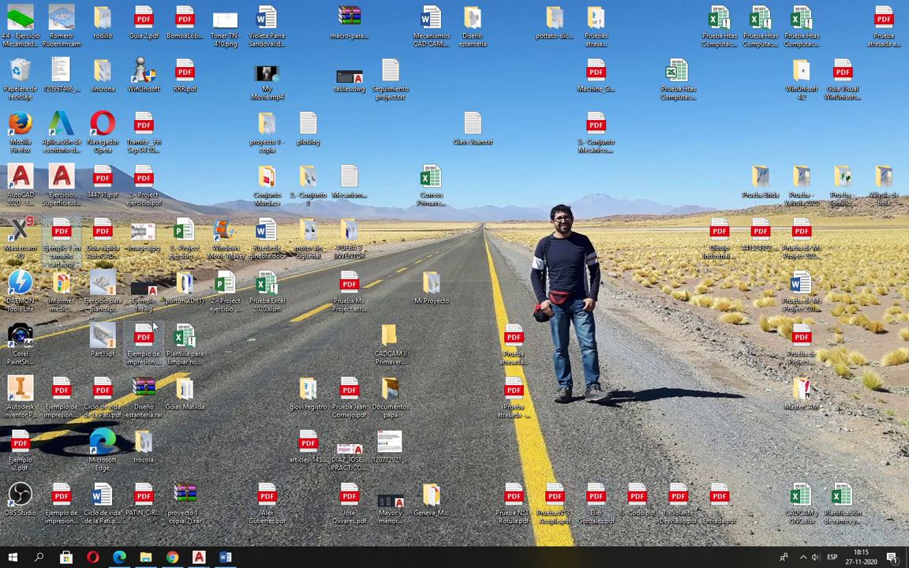
pyautogui.doubleClick(77, 232)
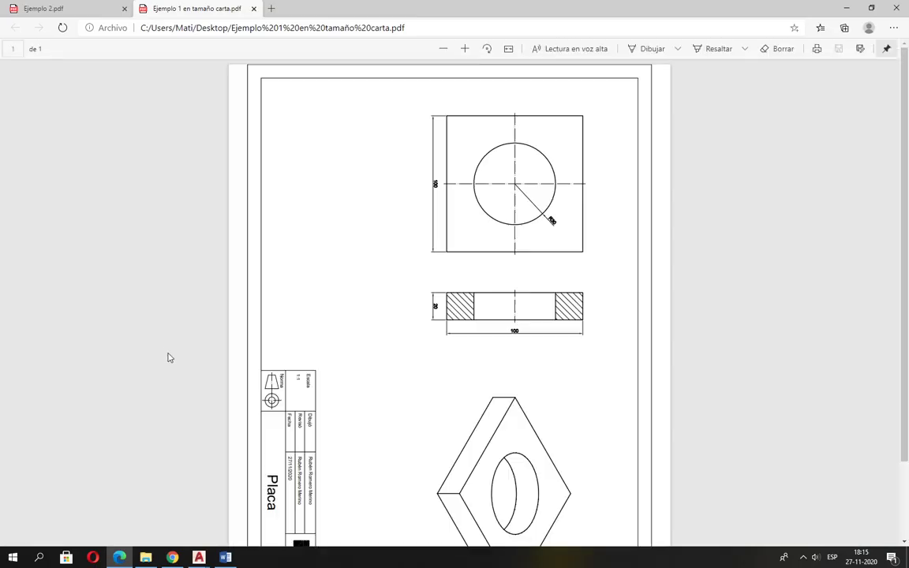
# Rotate the Carta-size PDF page counterclockwise to landscape and examine the plate views more closely.
pyautogui.rightClick(596, 173)
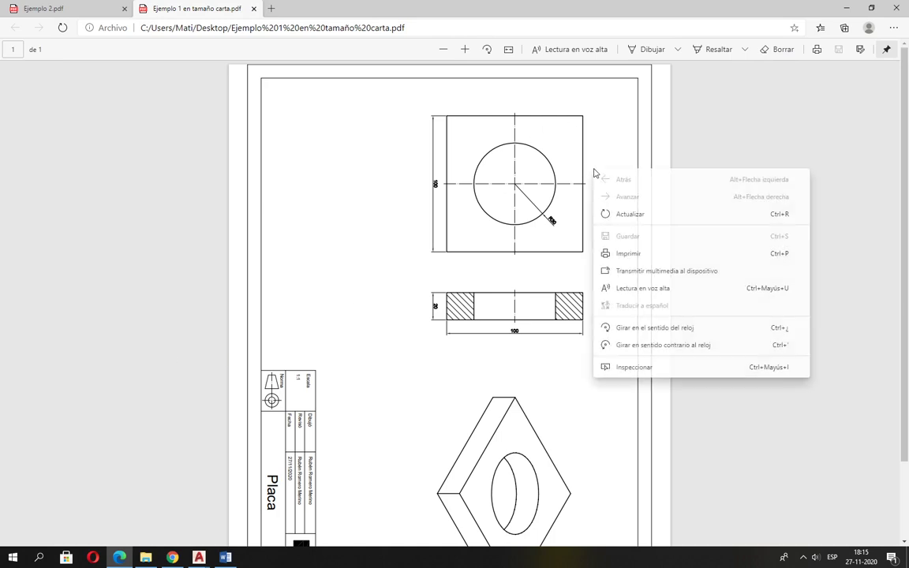
pyautogui.click(652, 346)
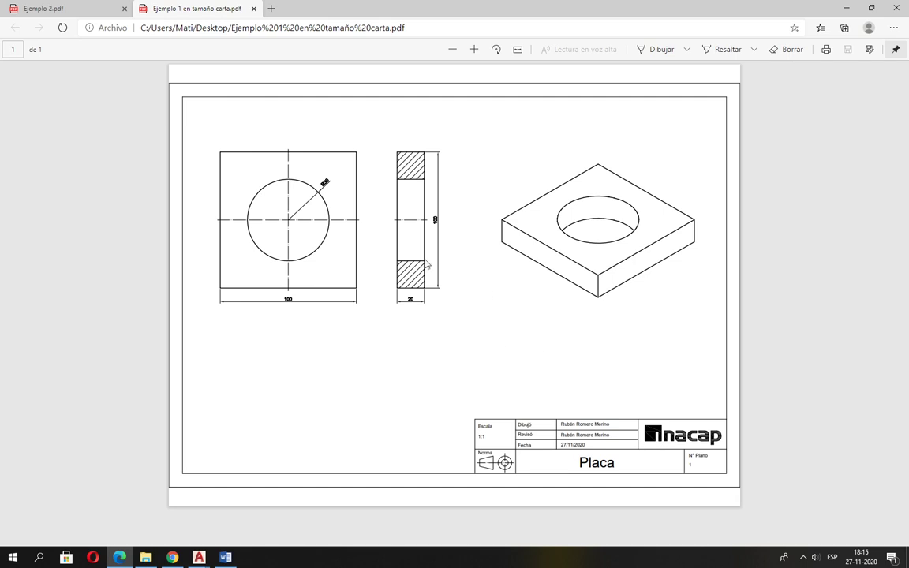
pyautogui.keyDown('ctrl'); pyautogui.scroll(1, 311, 132); pyautogui.keyUp('ctrl')
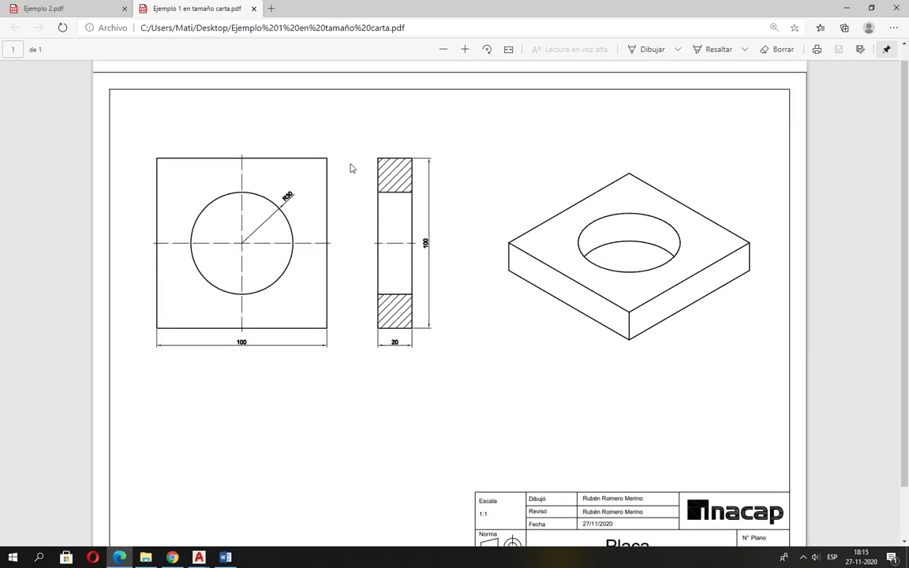